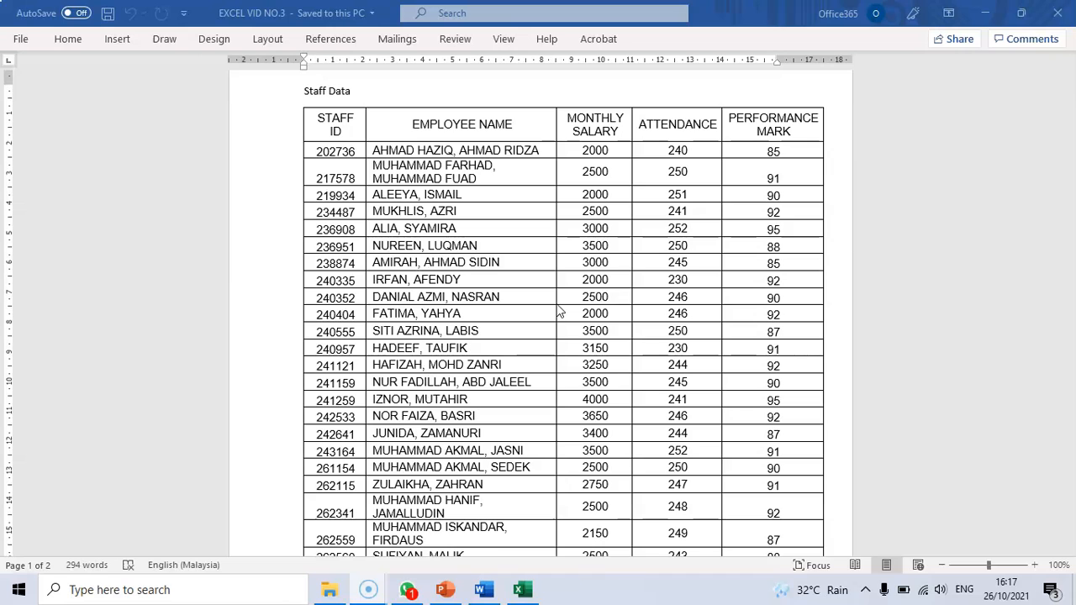
Select the entire Staff Data table in the Word document.
left_click(318, 117)
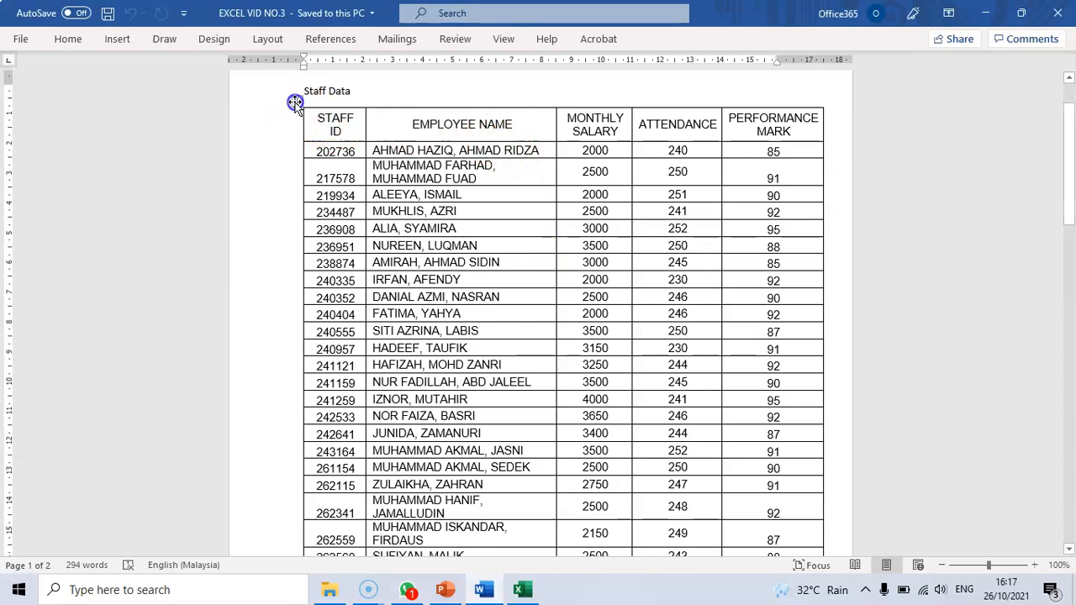
left_click(295, 103)
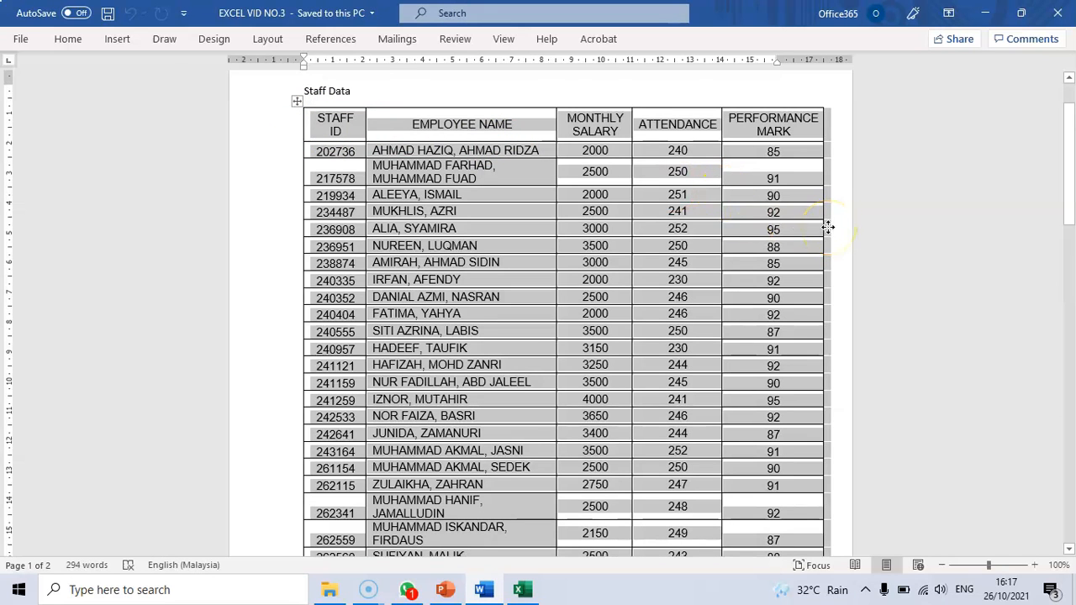
scroll(828, 227, "down", 7)
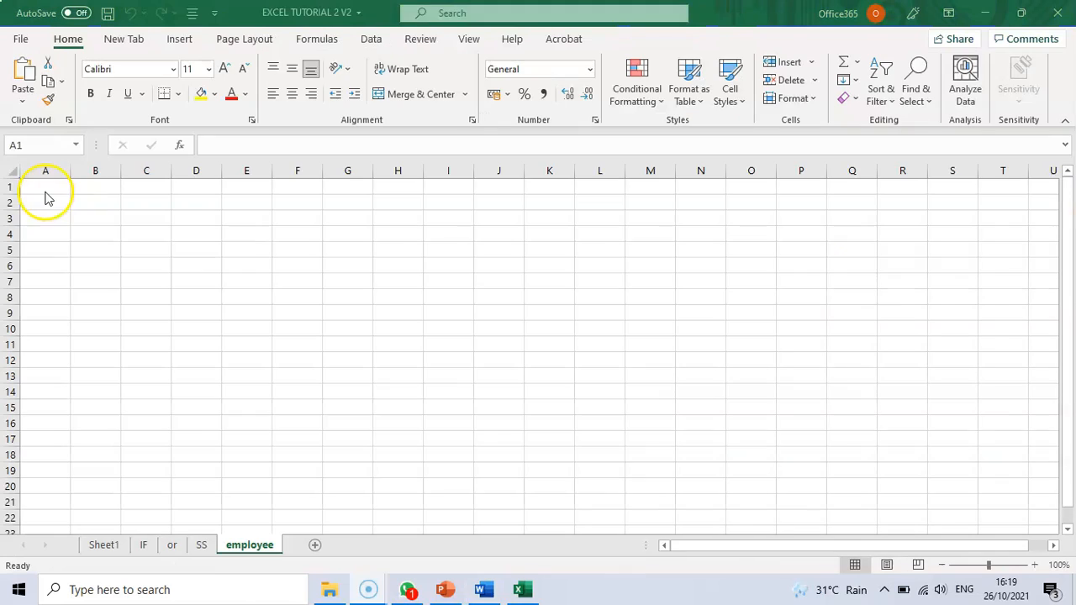
Switch to the Excel workbook and paste the staff table at A1 of the employee sheet, matching the destination formatting.
left_click(44, 193)
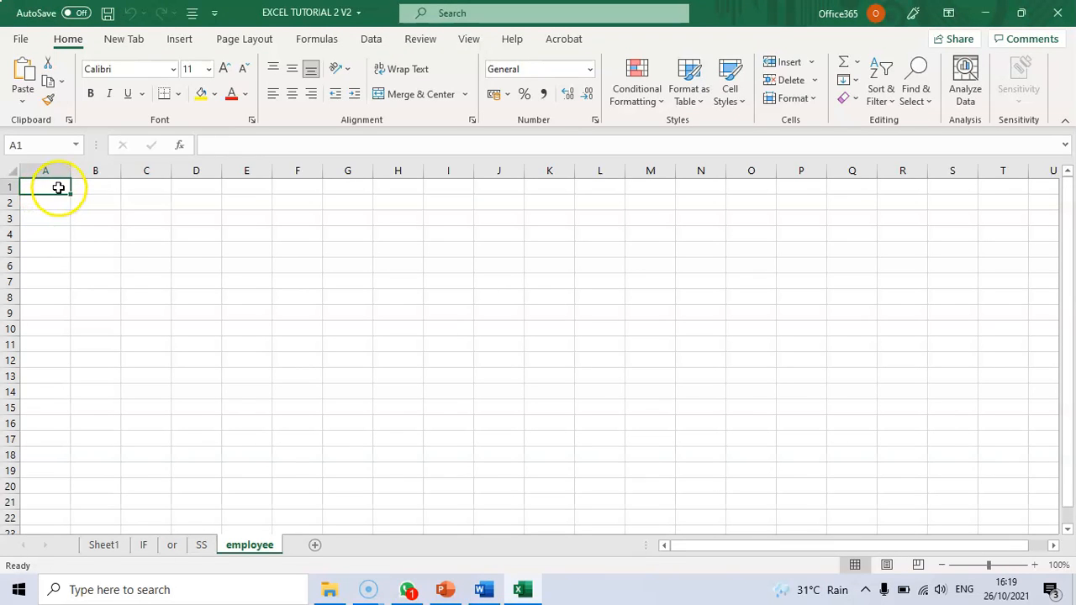
right_click(58, 188)
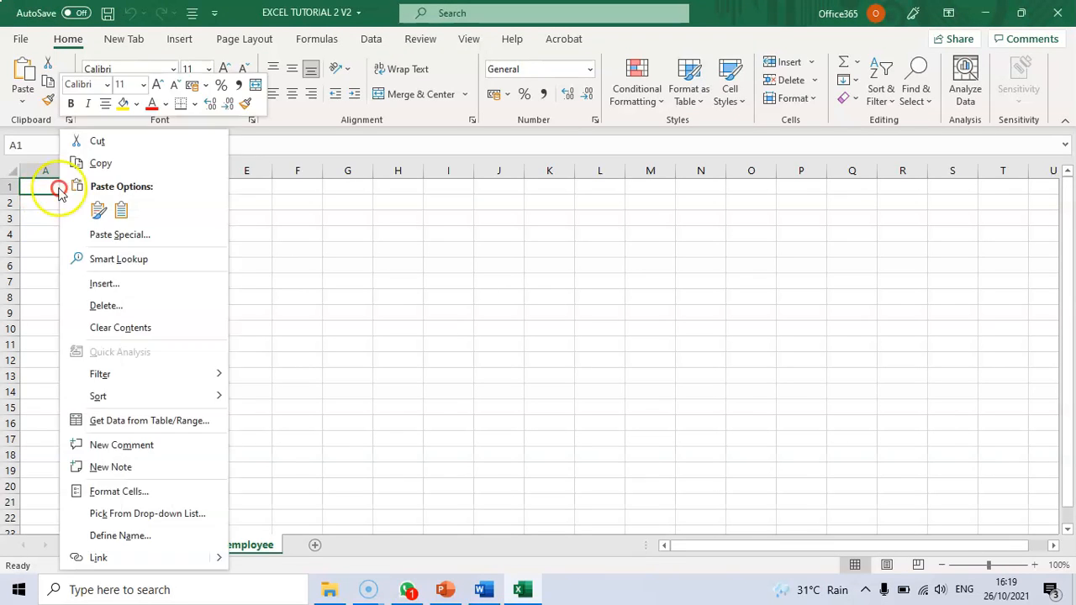
left_click(121, 214)
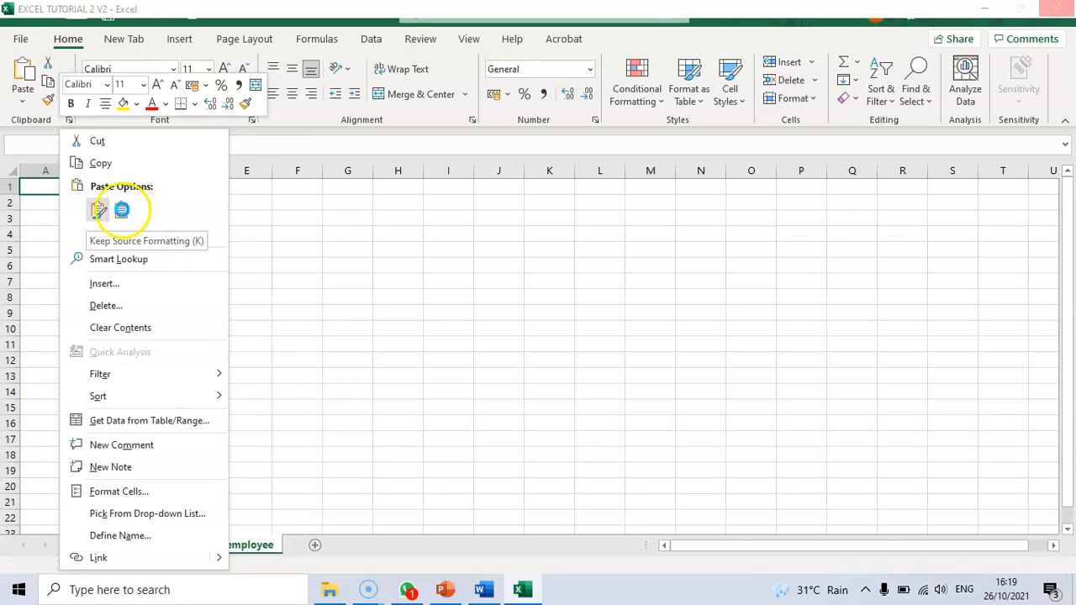
right_click(57, 187)
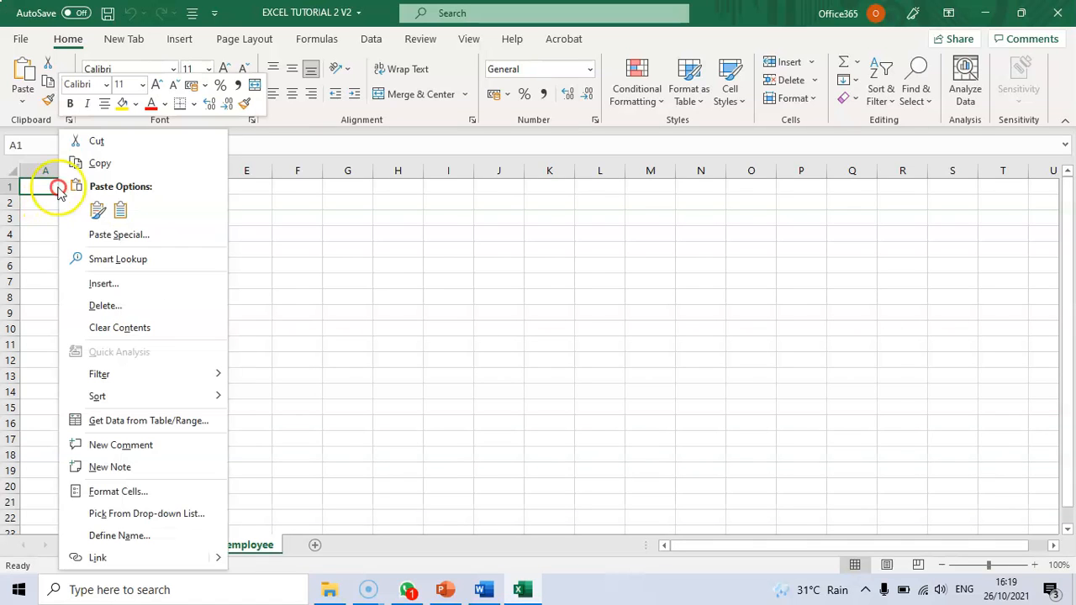
left_click(121, 214)
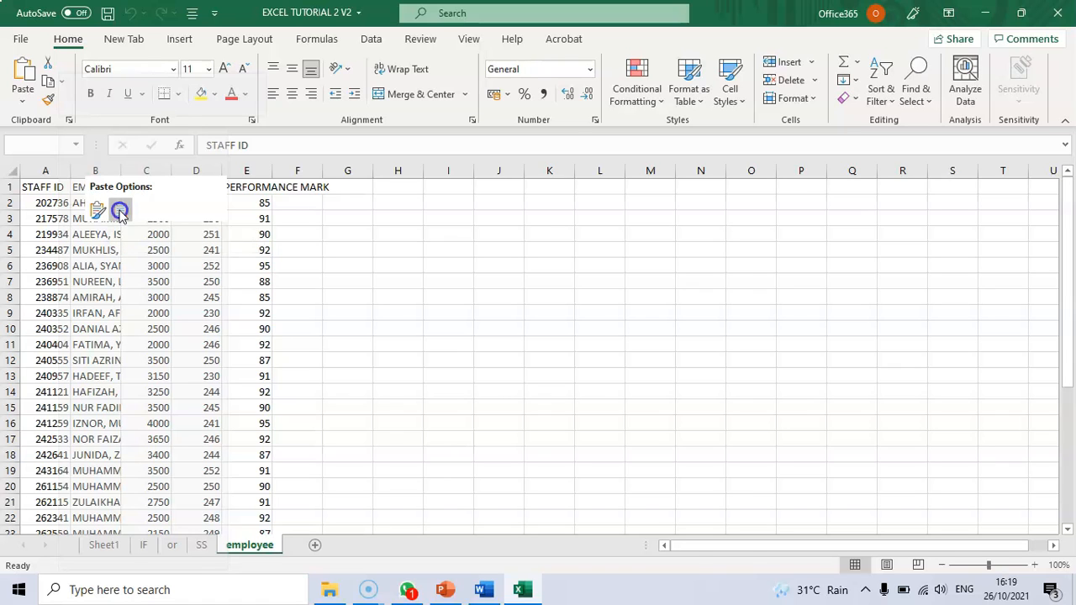
left_click(120, 212)
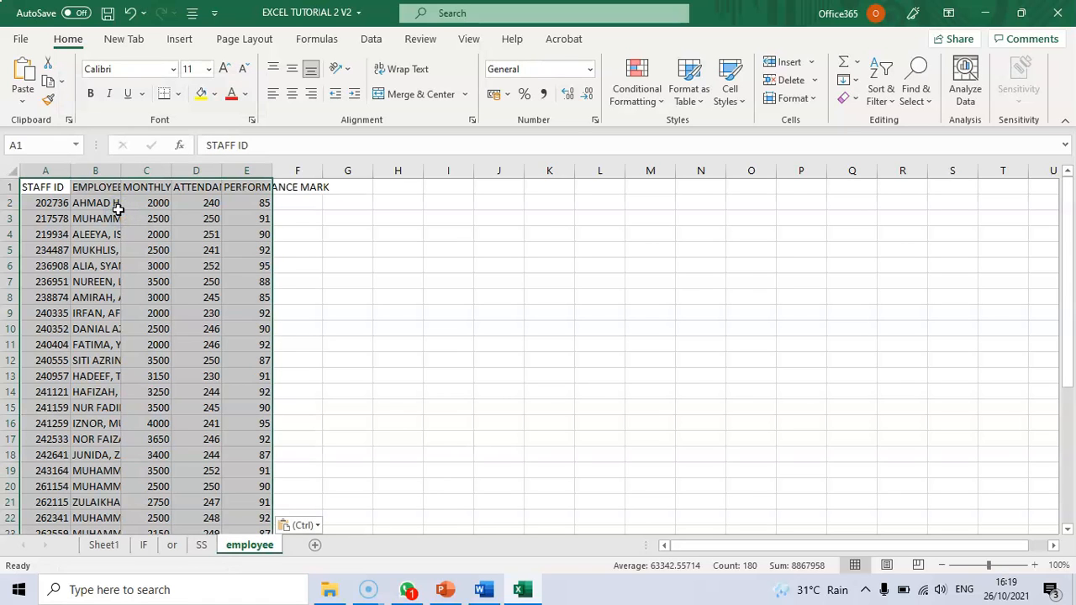
Check the pasted column headers and widen the employee name, monthly salary and performance mark columns.
left_click(43, 188)
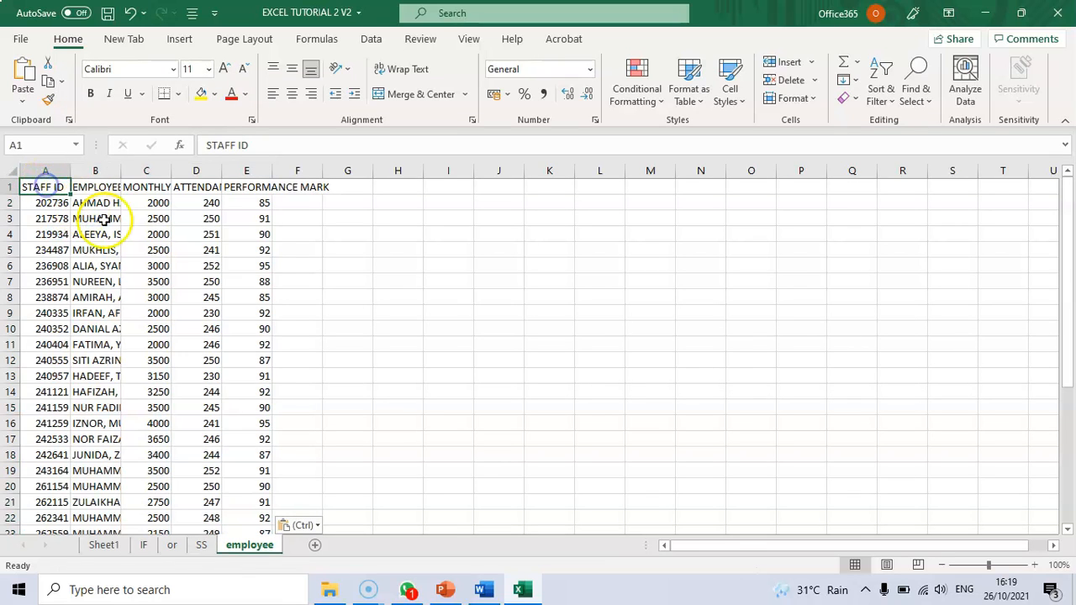
left_click(98, 188)
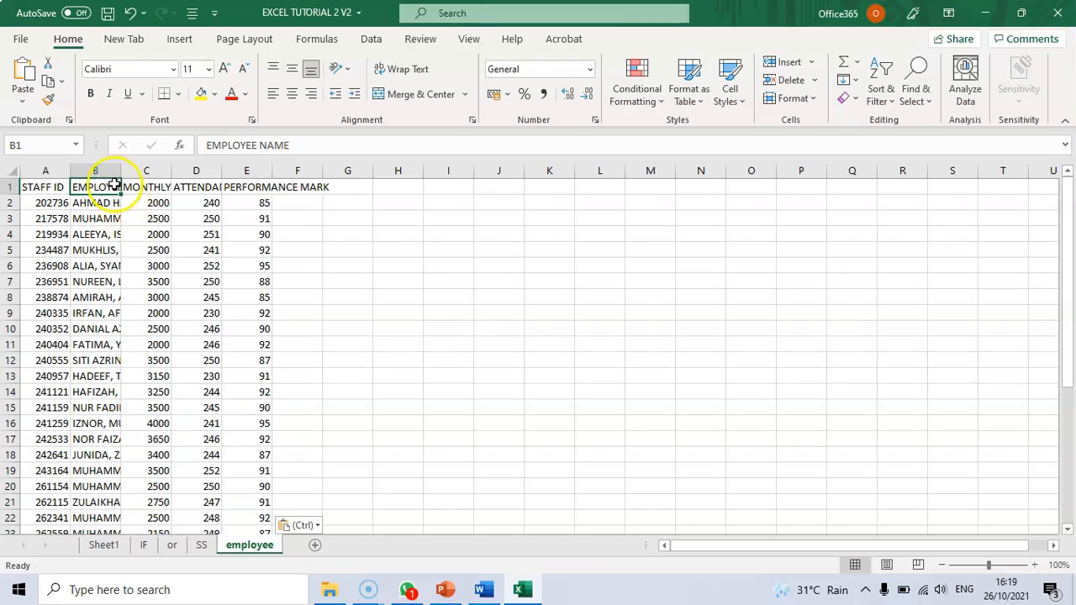
left_click(148, 188)
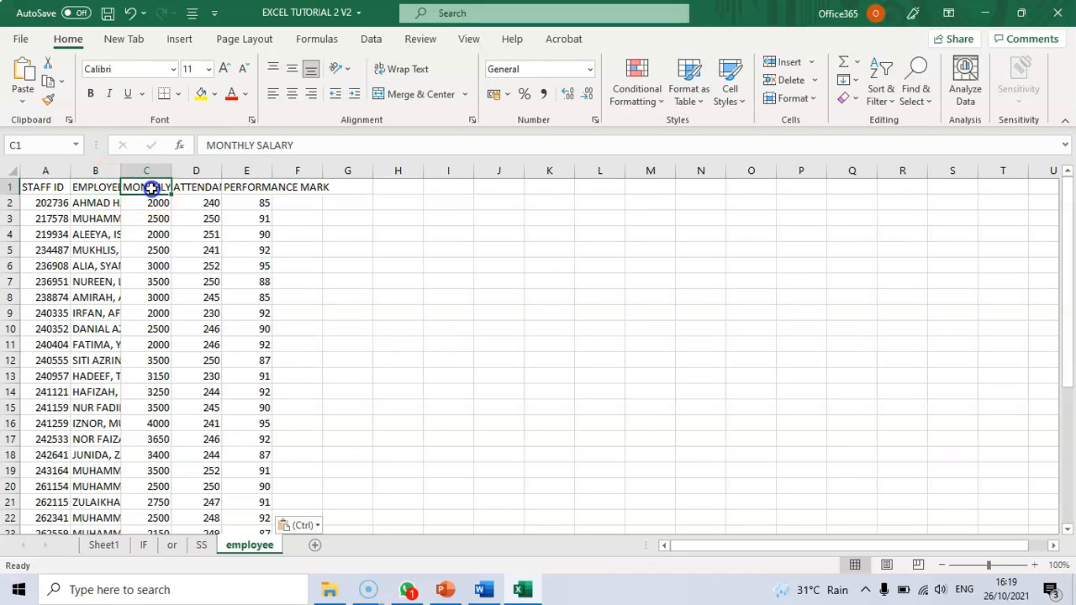
left_click(206, 188)
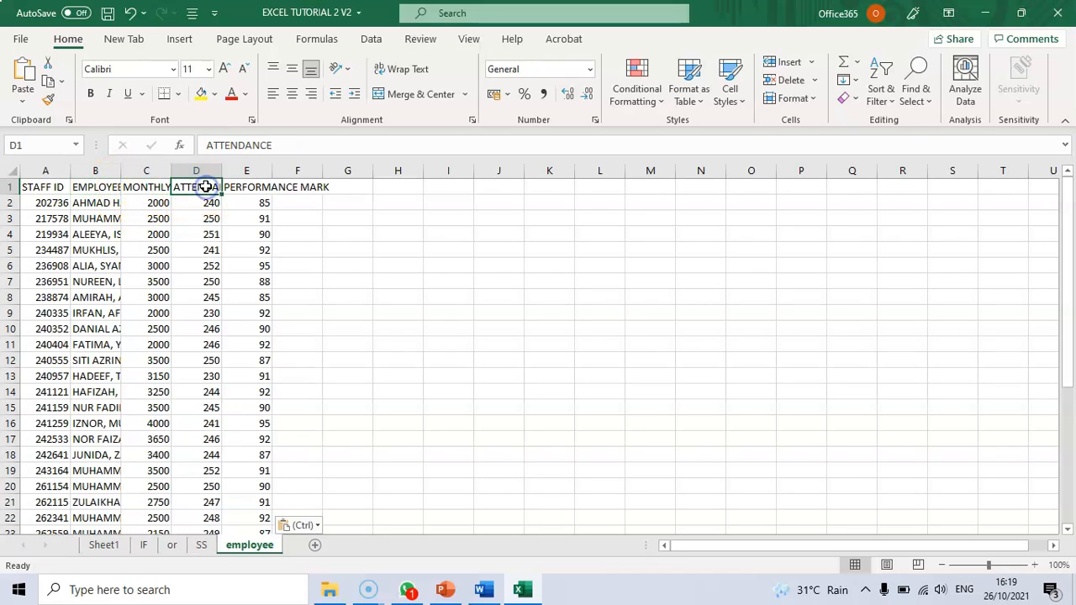
left_click(257, 188)
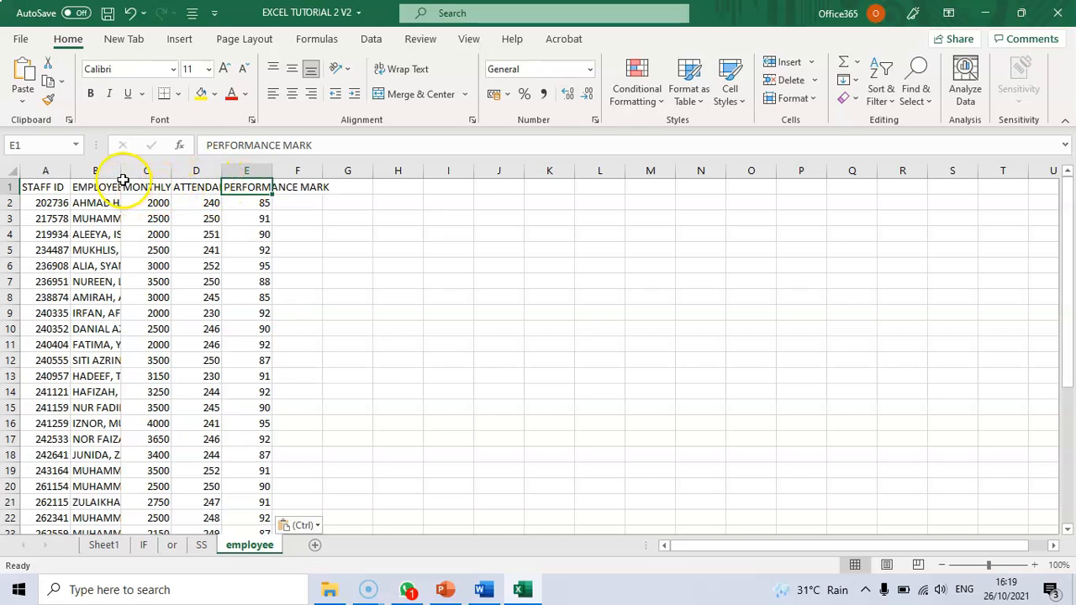
left_click_drag(119, 176, 279, 171)
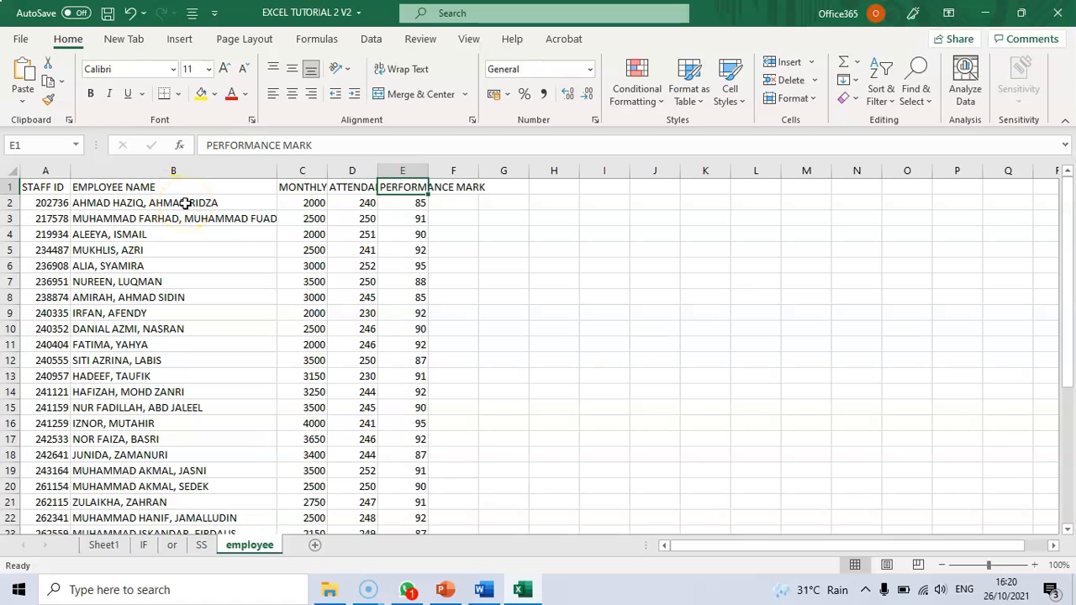
left_click_drag(328, 171, 341, 170)
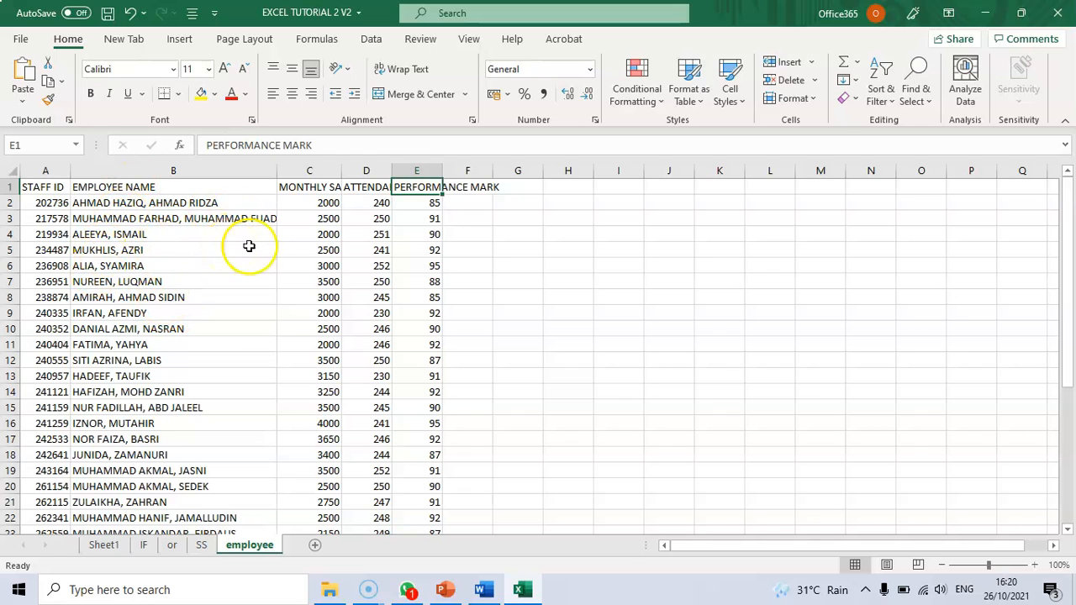
left_click_drag(442, 171, 508, 170)
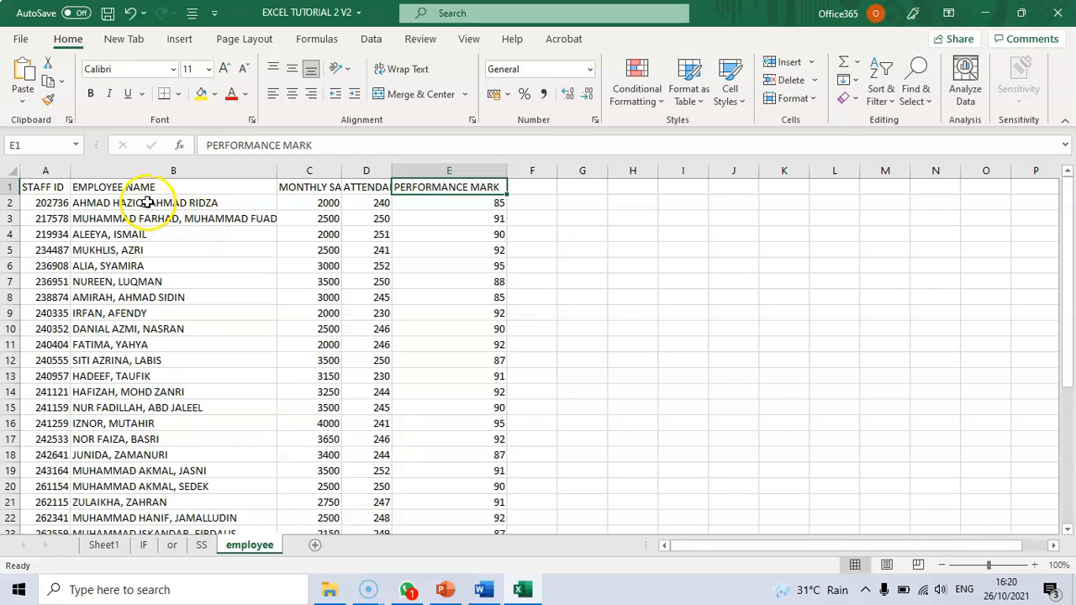
Start Text to Columns on the whole EMPLOYEE NAME column, treating the data as Delimited.
left_click(175, 202)
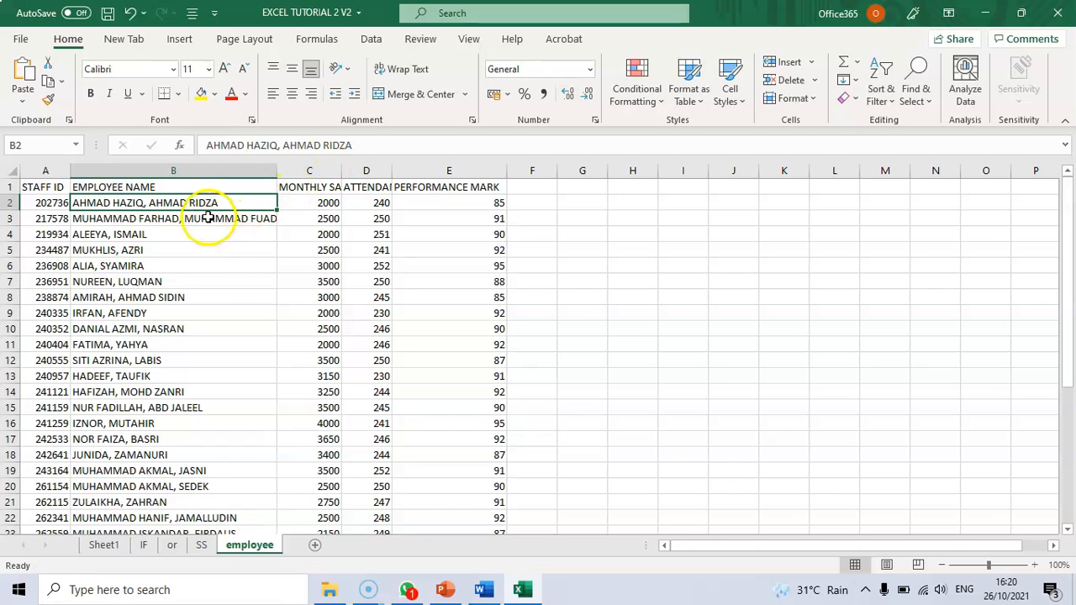
left_click(193, 171)
scroll(198, 238, "down", 8)
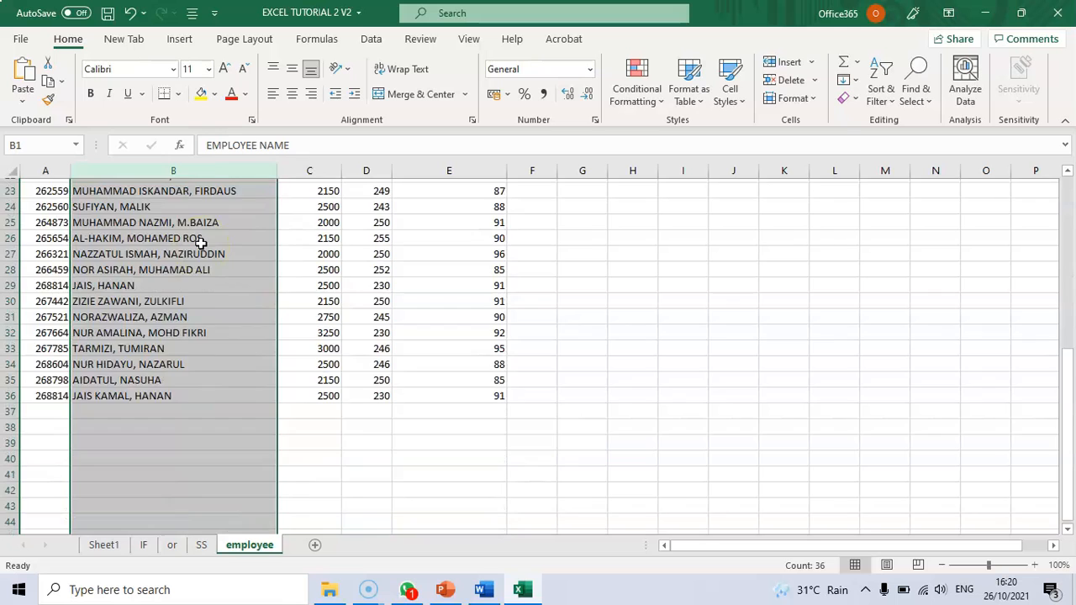
scroll(200, 244, "up", 4)
scroll(201, 243, "up", 4)
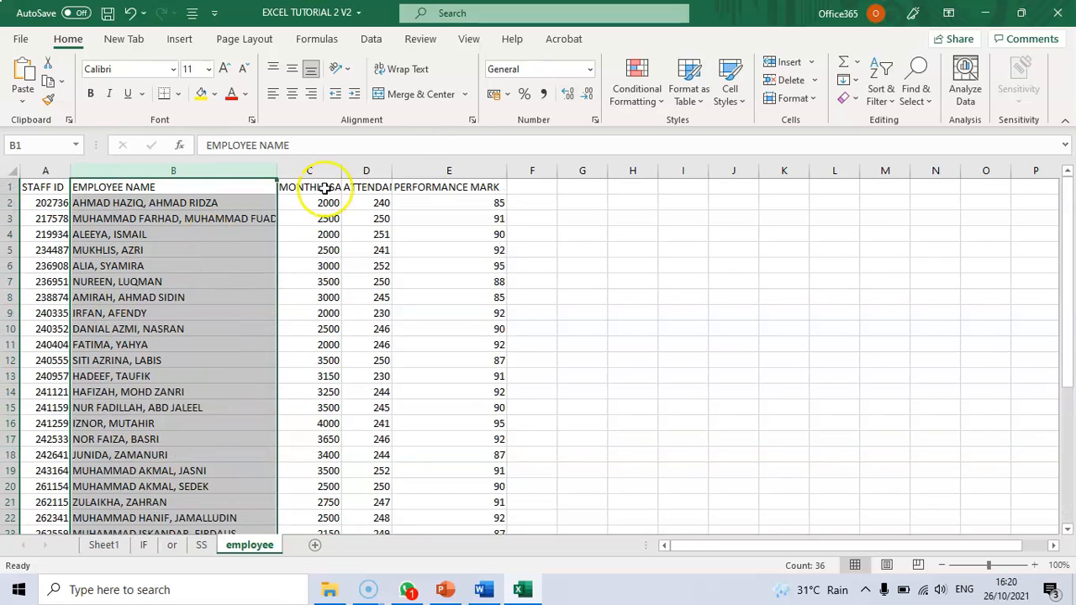
left_click(375, 42)
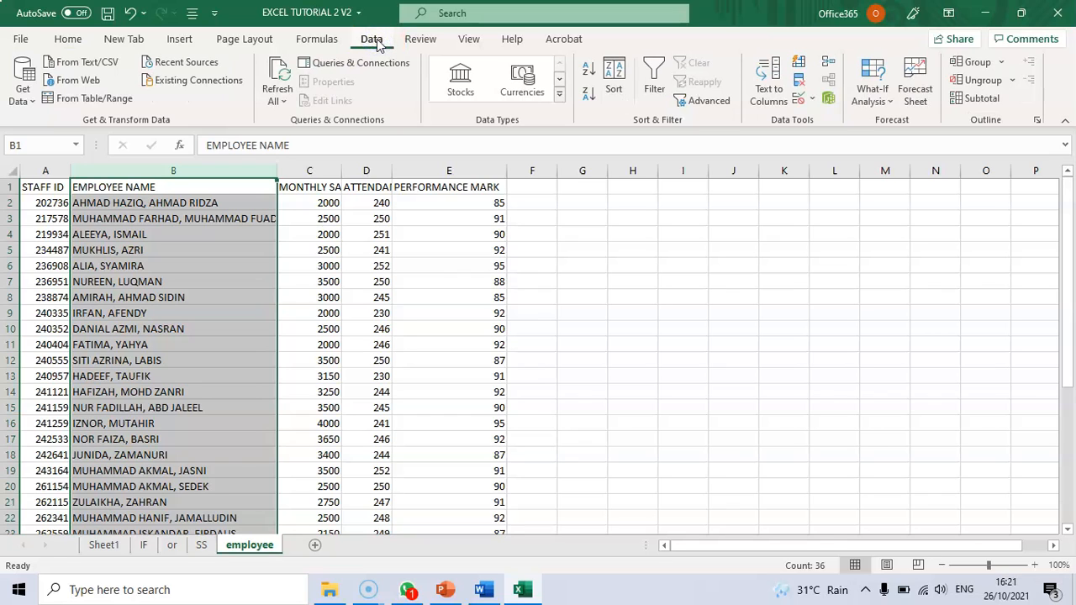
left_click(771, 101)
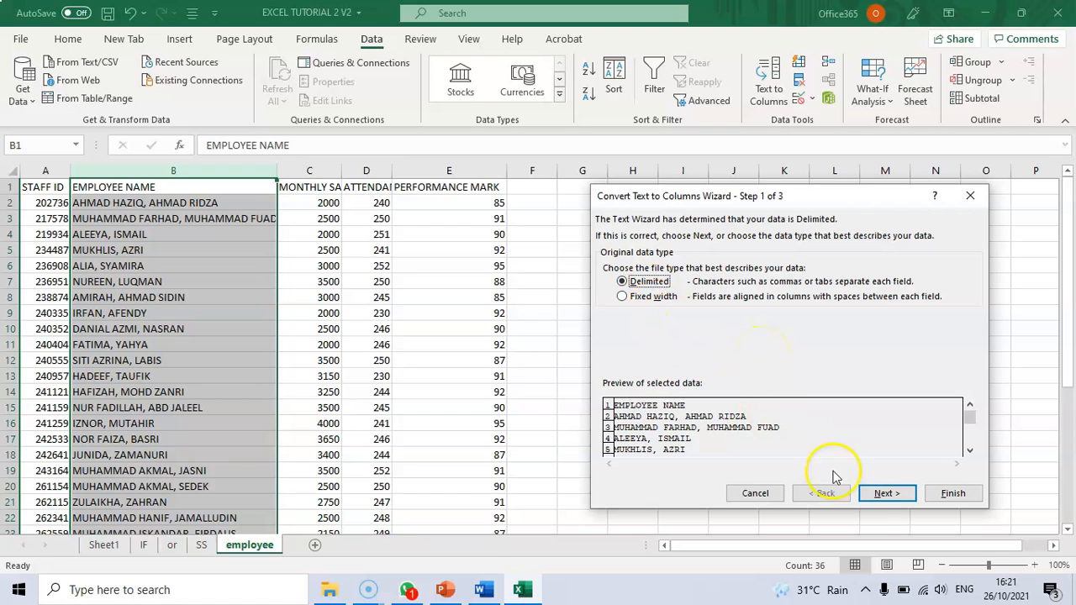
left_click(895, 496)
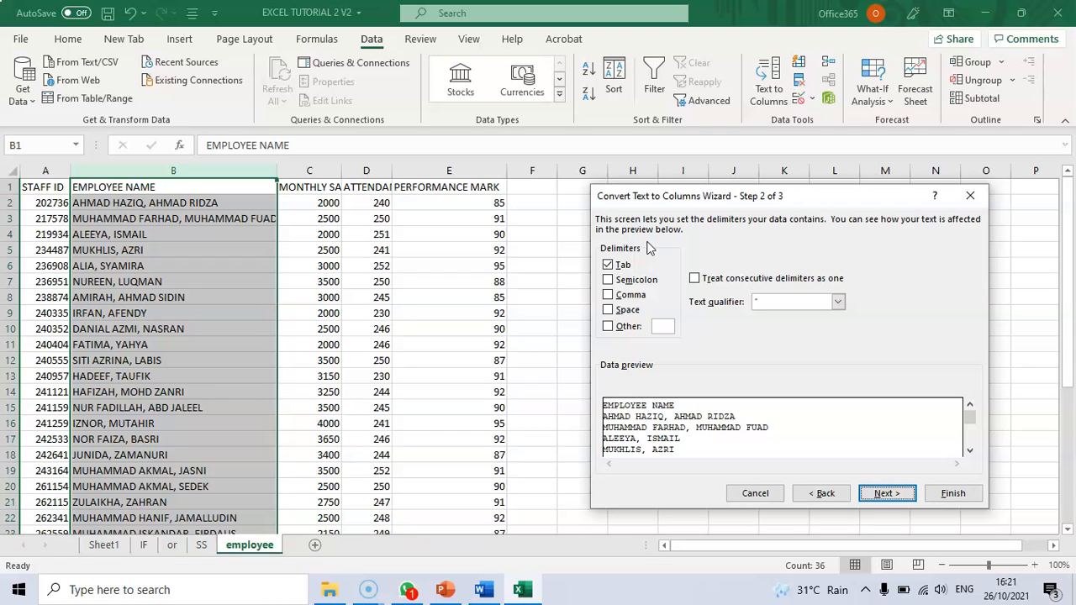
Split the employee names at the comma instead of tab, with General format and destination $B$1, replacing the existing data in column C.
left_click(608, 266)
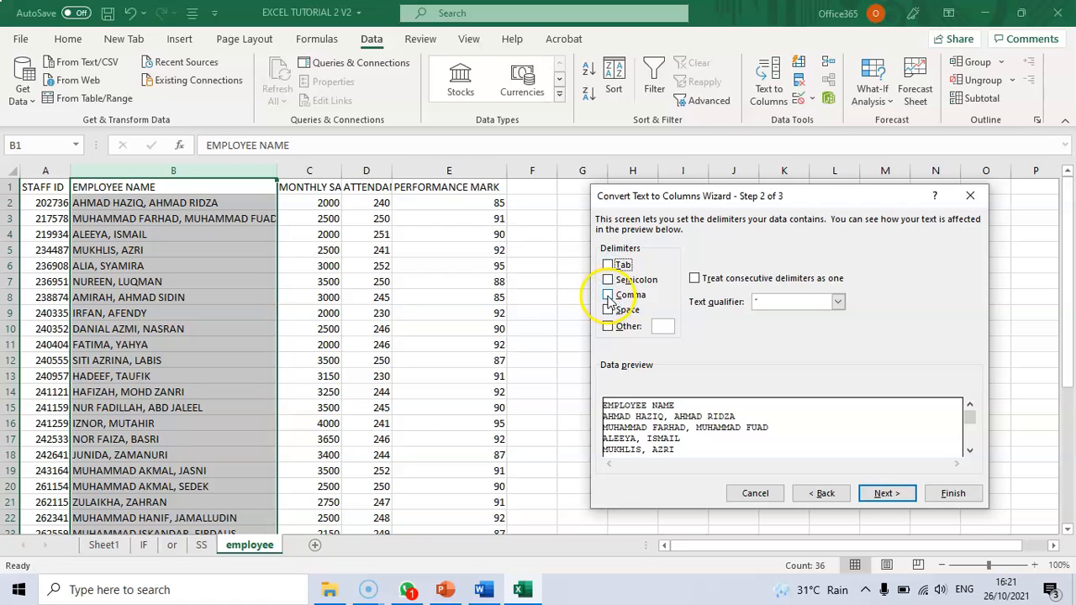
left_click(608, 295)
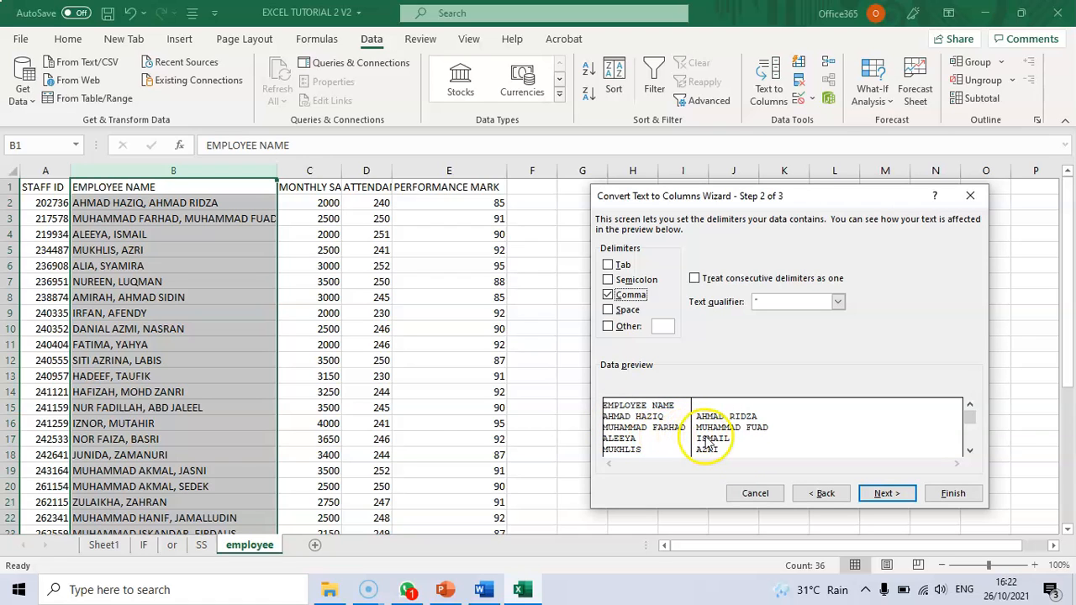
left_click(896, 500)
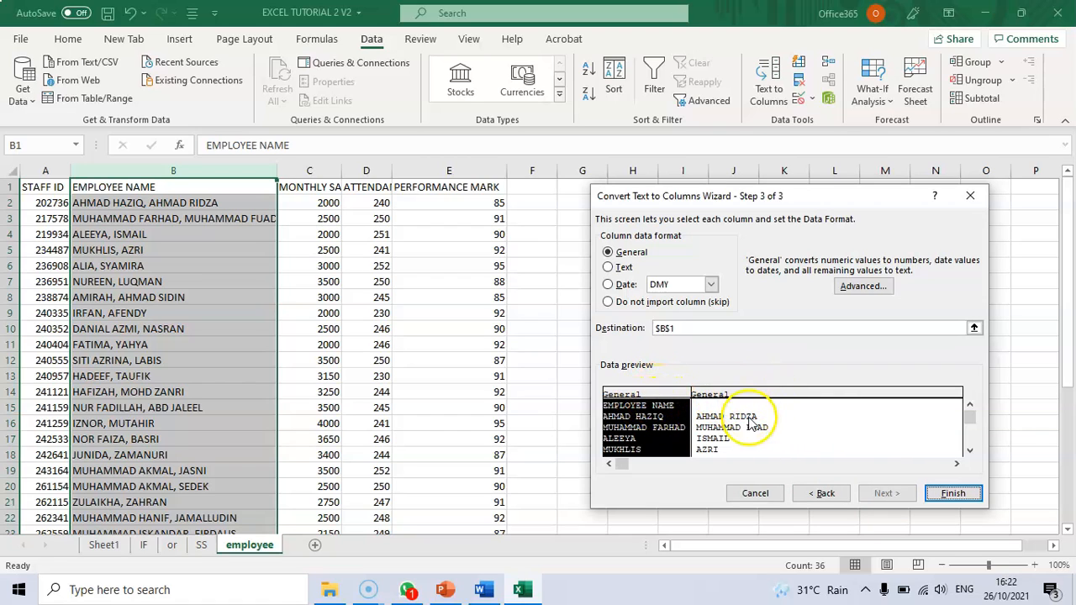
left_click(955, 495)
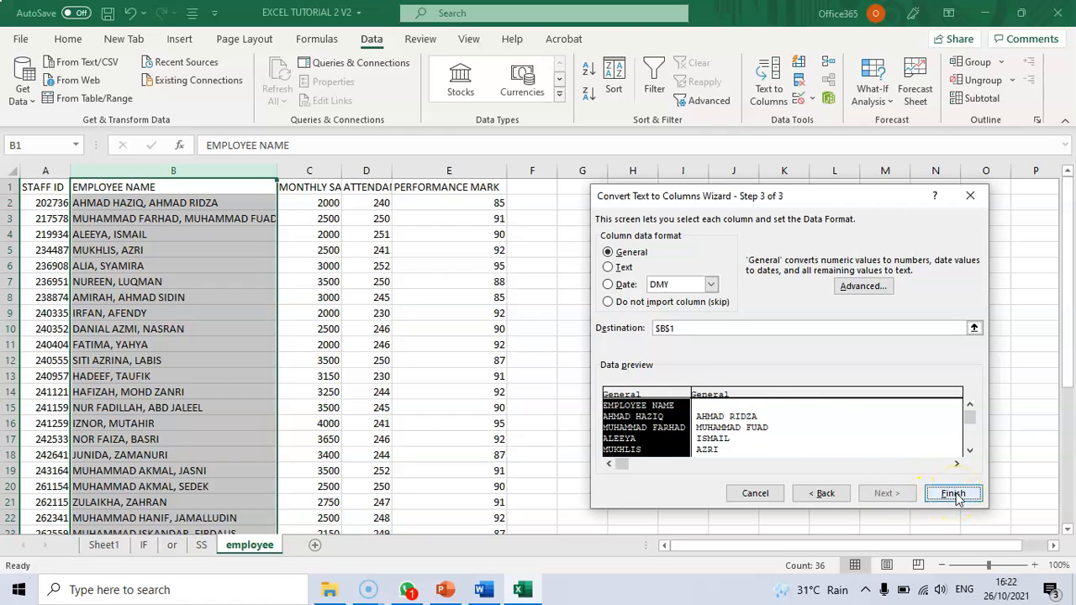
left_click(954, 494)
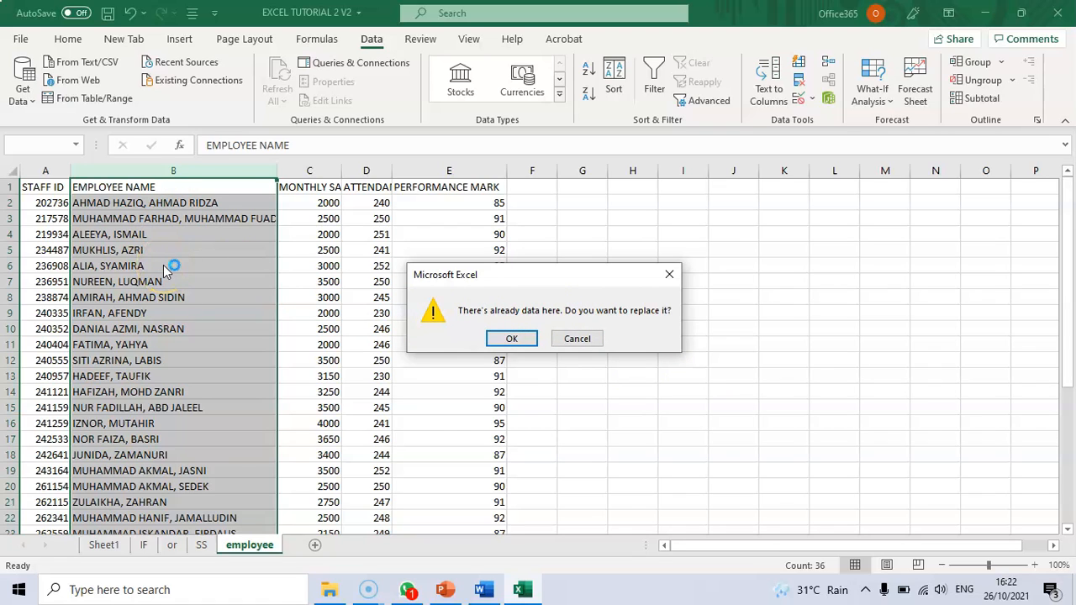
left_click(514, 339)
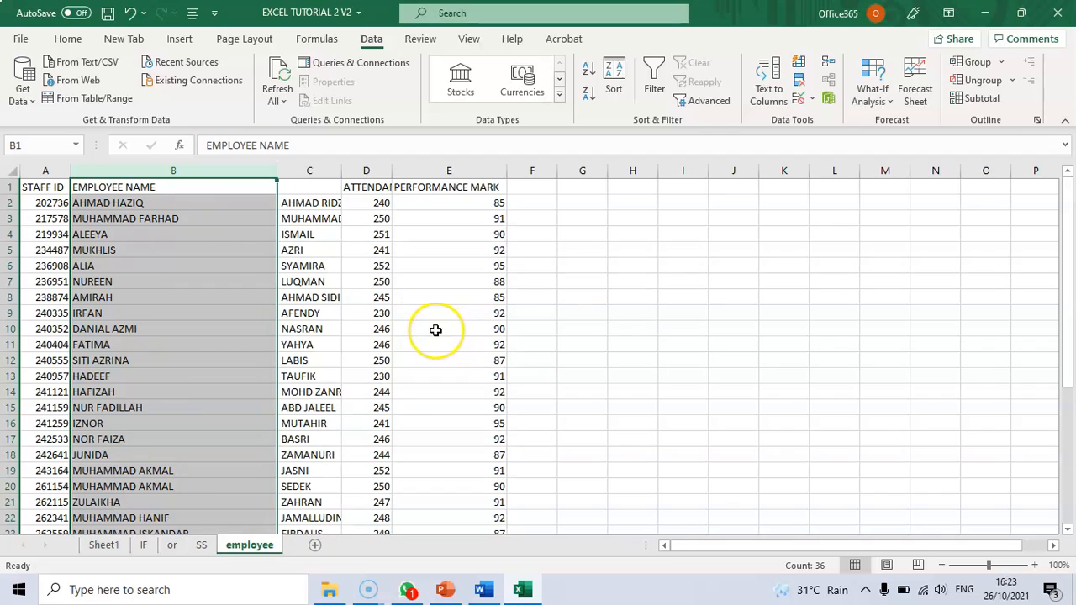
Widen column C and enter the headers FIRST NAME in B1 and LAST NAME in C1.
left_click_drag(341, 172, 408, 174)
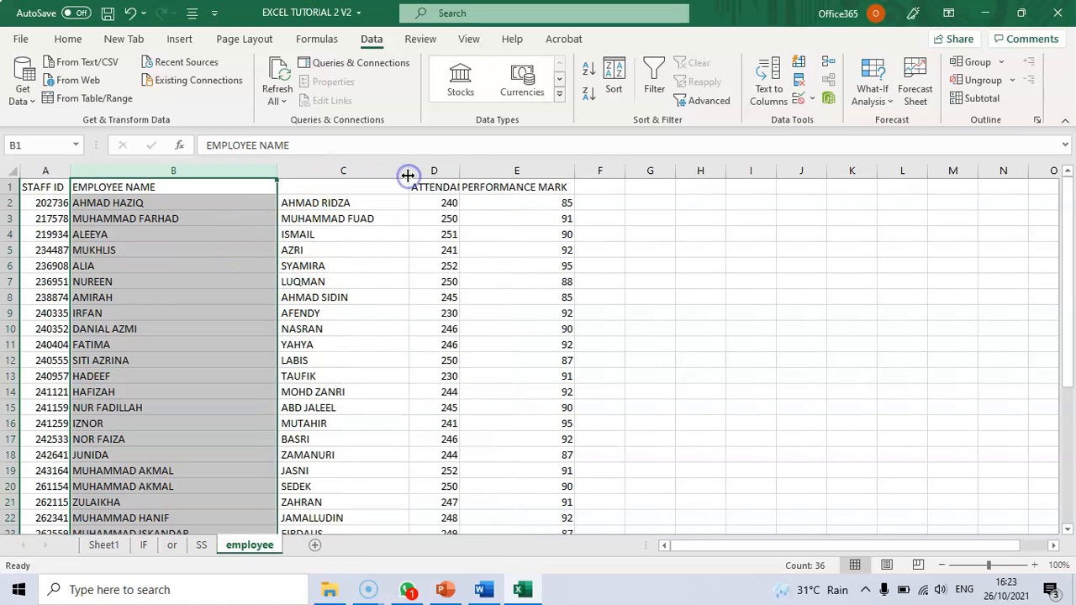
left_click(216, 185)
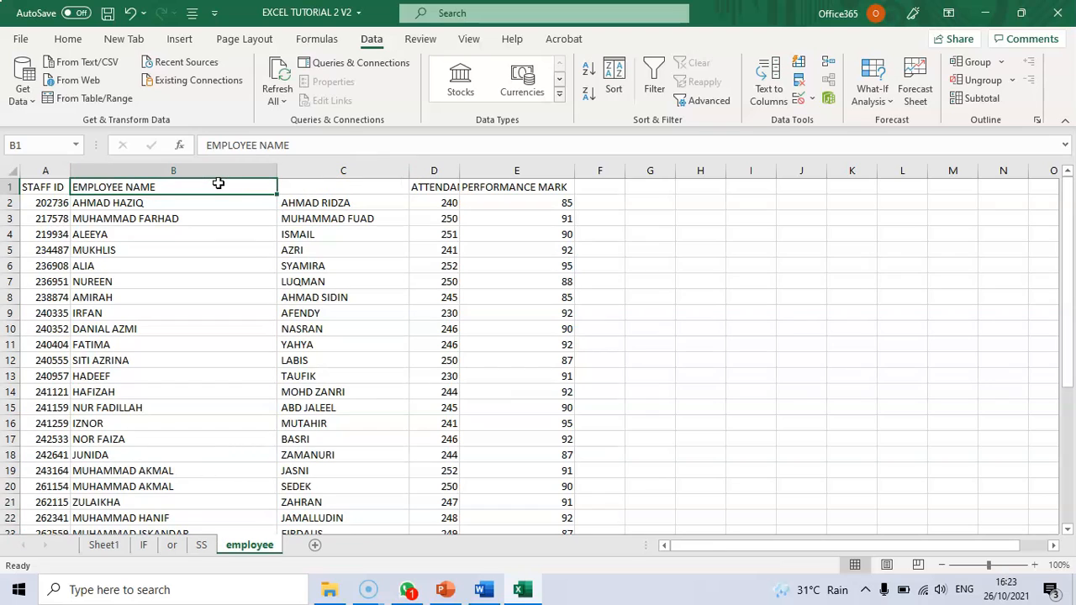
type("First")
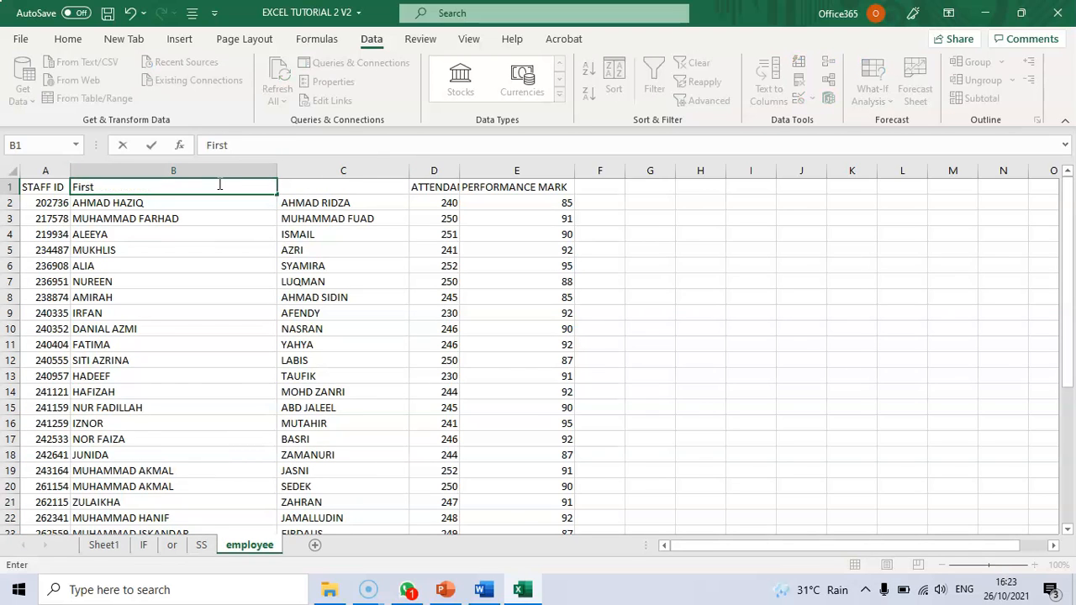
key("BackSpace")
key("BackSpace")
key("BackSpace")
key("BackSpace")
key("BackSpace")
key("BackSpace")
type("FIRST NAME")
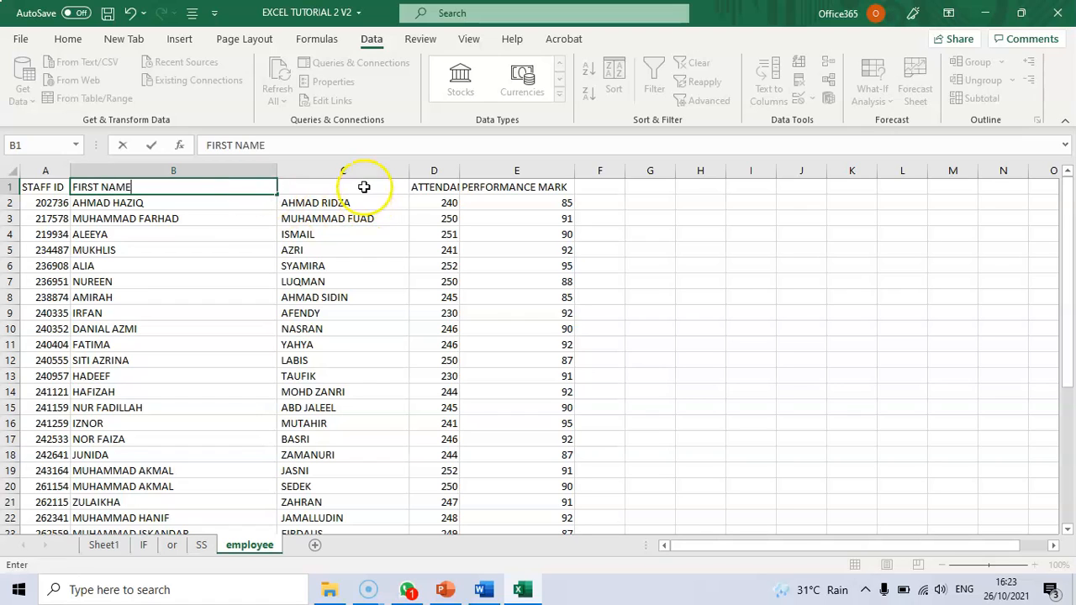
left_click(364, 186)
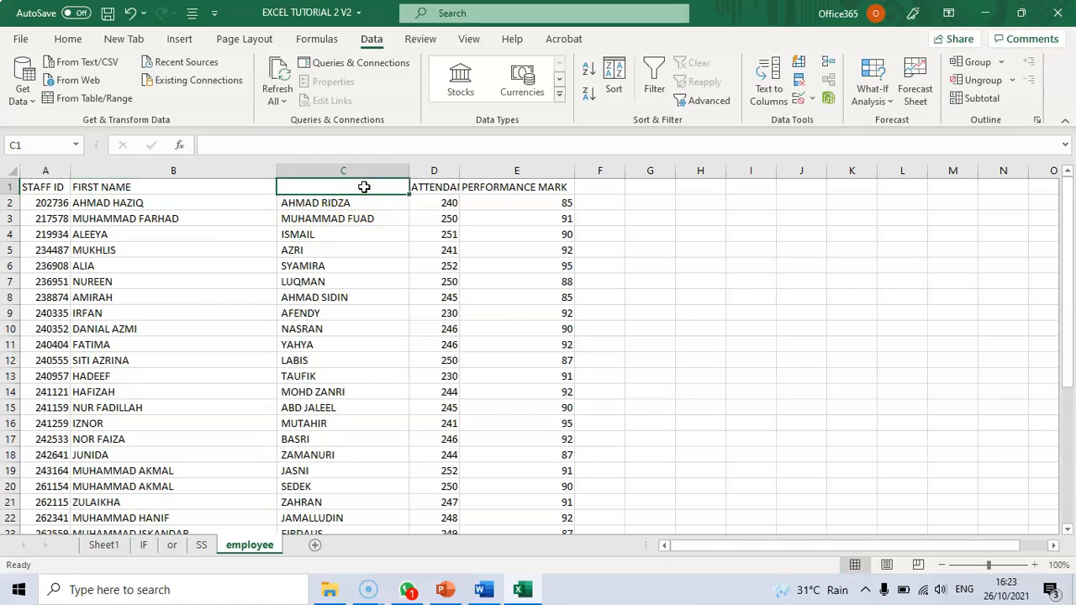
type("LAST NAME")
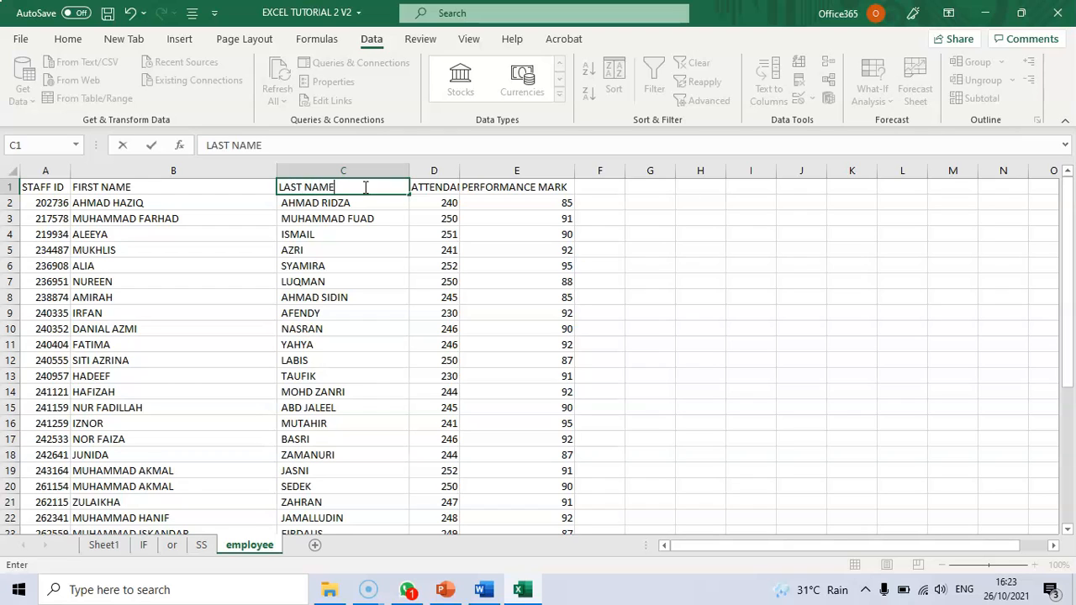
Commit the last header and remove duplicate rows from the employee table, checking only the STAFF ID column with headers included.
left_click(241, 272)
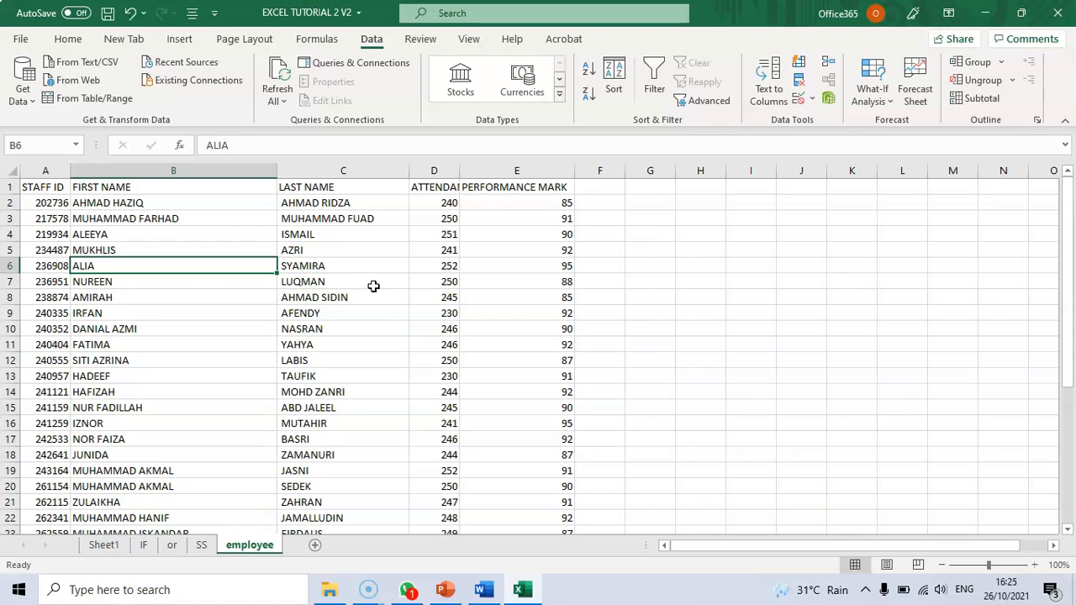
left_click(54, 206)
left_click(31, 567)
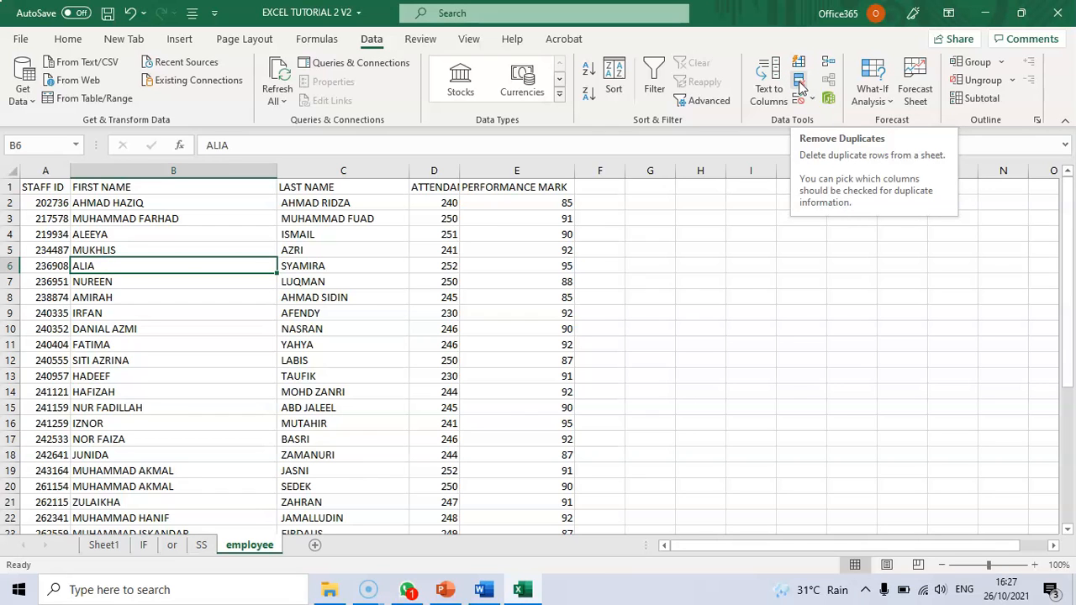
left_click(801, 86)
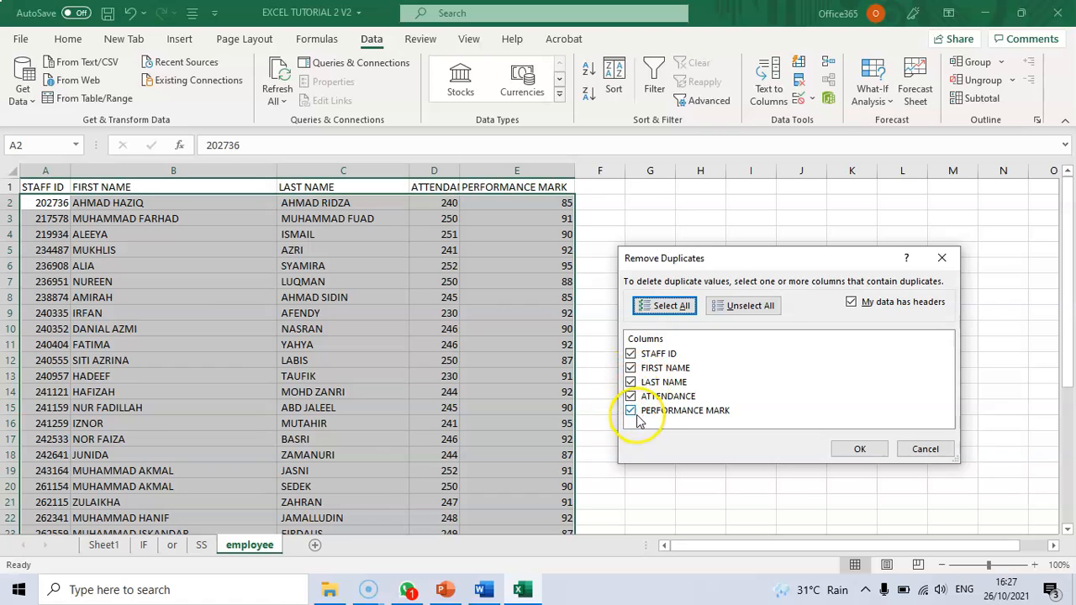
left_click(757, 307)
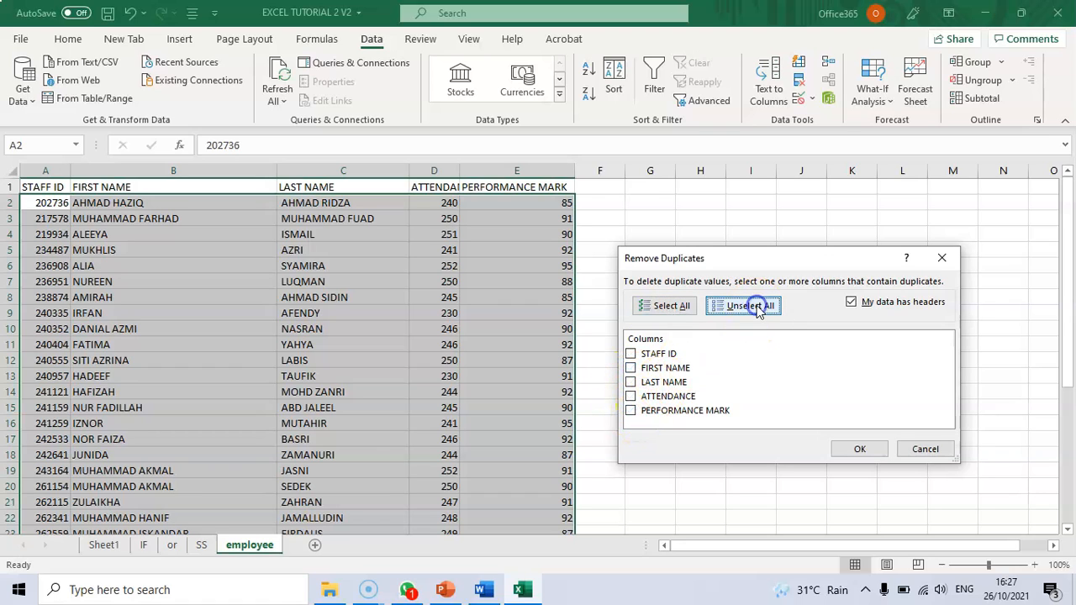
left_click(630, 354)
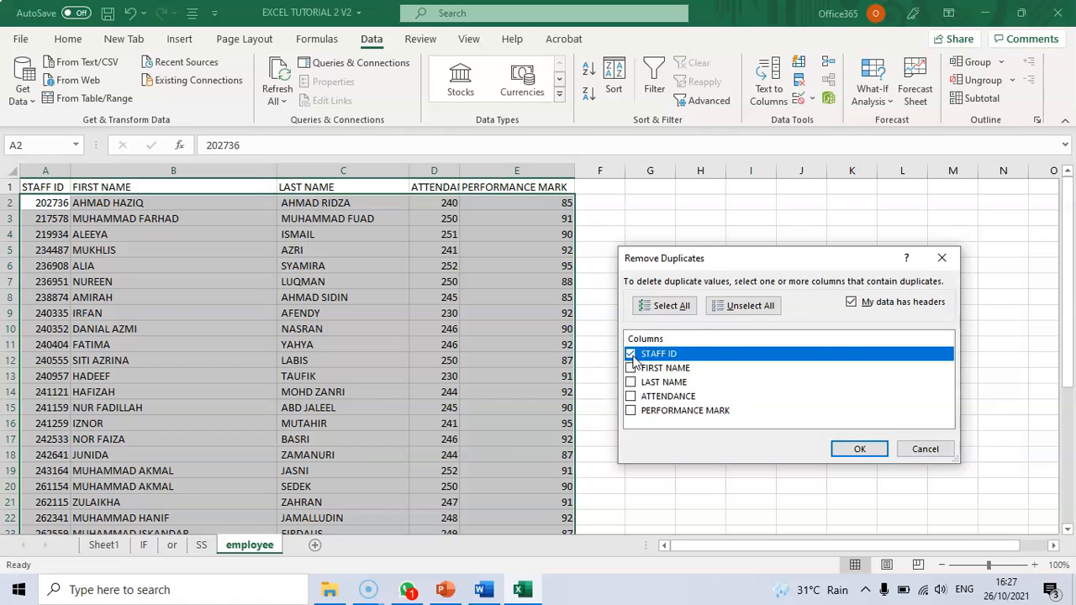
left_click(868, 454)
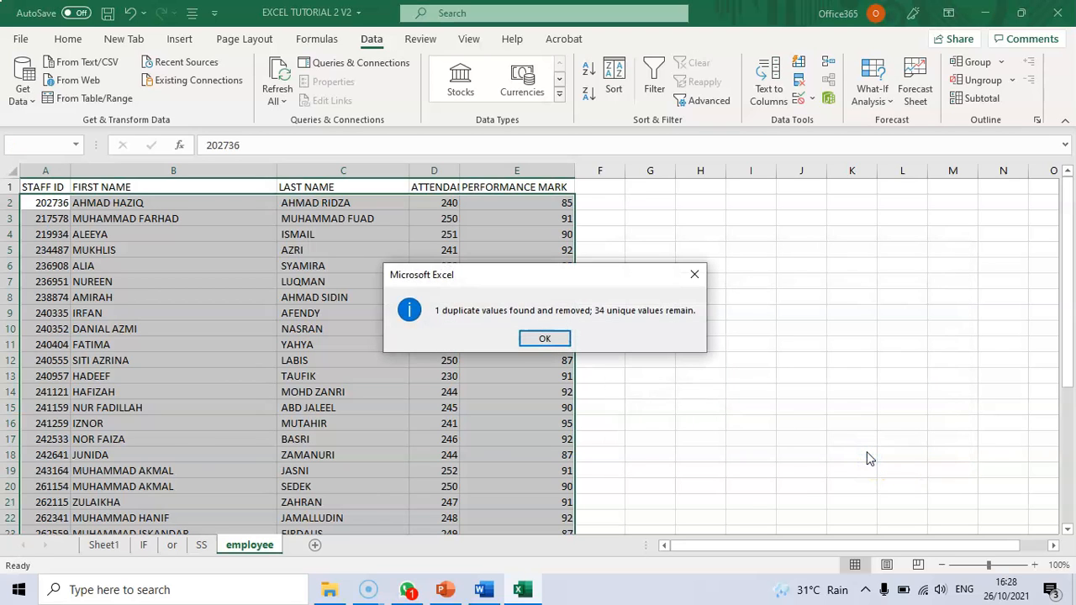
left_click(854, 450)
left_click(544, 339)
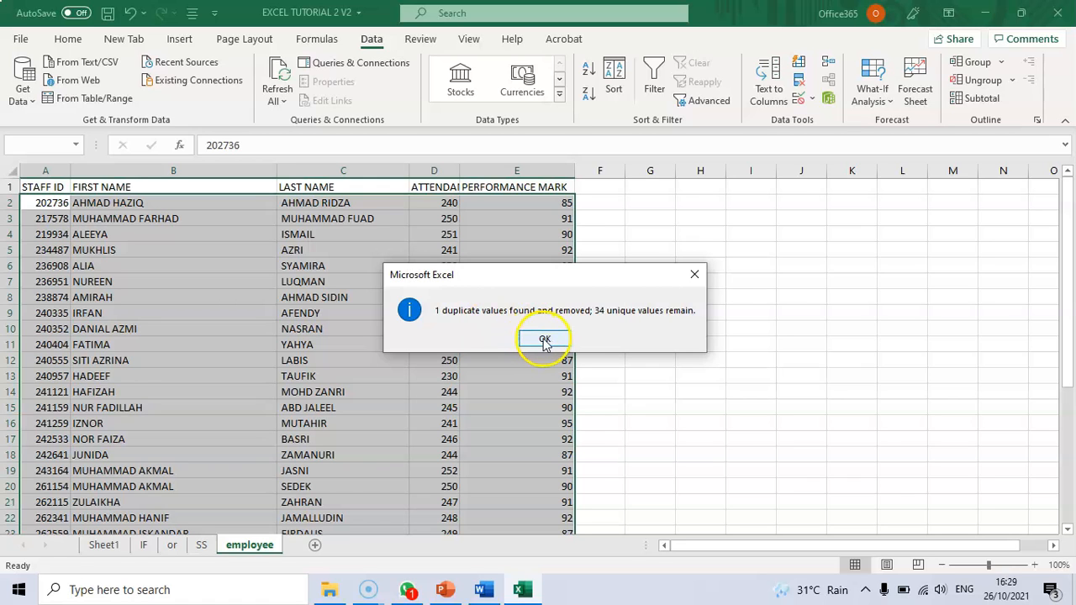
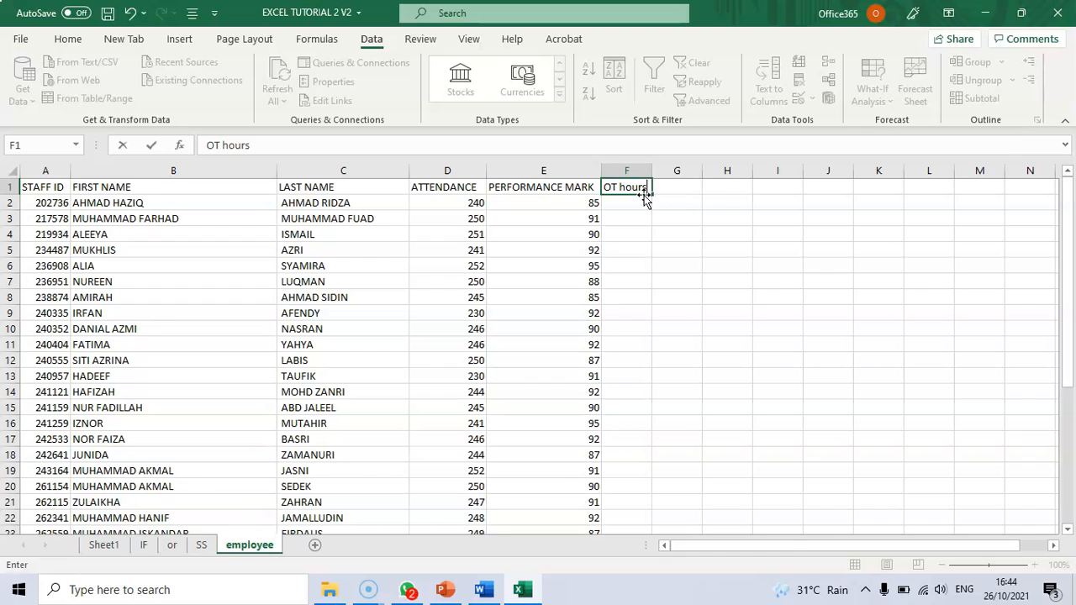
left_click_drag(627, 203, 636, 514)
scroll(639, 510, "up", 2)
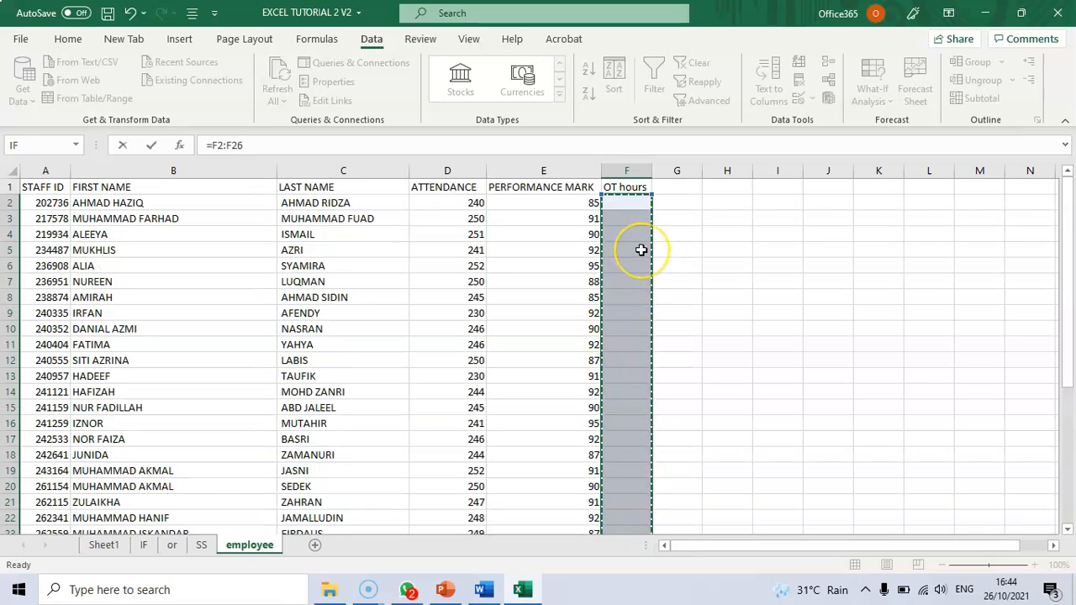
key("Return")
Restrict the cells under the OT hours header to whole numbers less than or equal to 104 with Data Validation.
left_click_drag(629, 203, 627, 488)
scroll(773, 443, "up", 4)
scroll(772, 443, "up", 1)
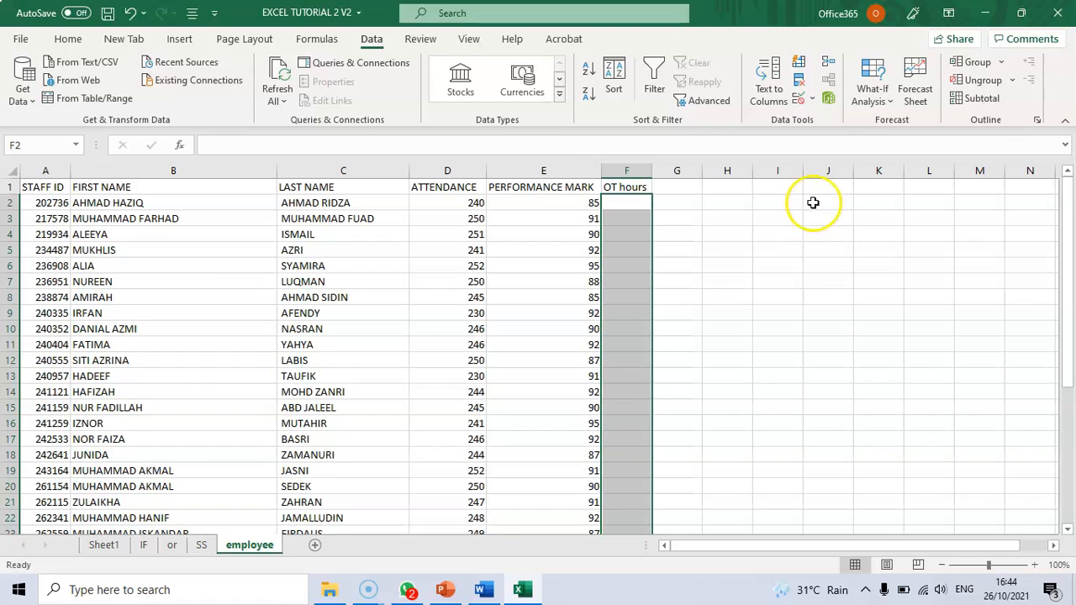
left_click(800, 100)
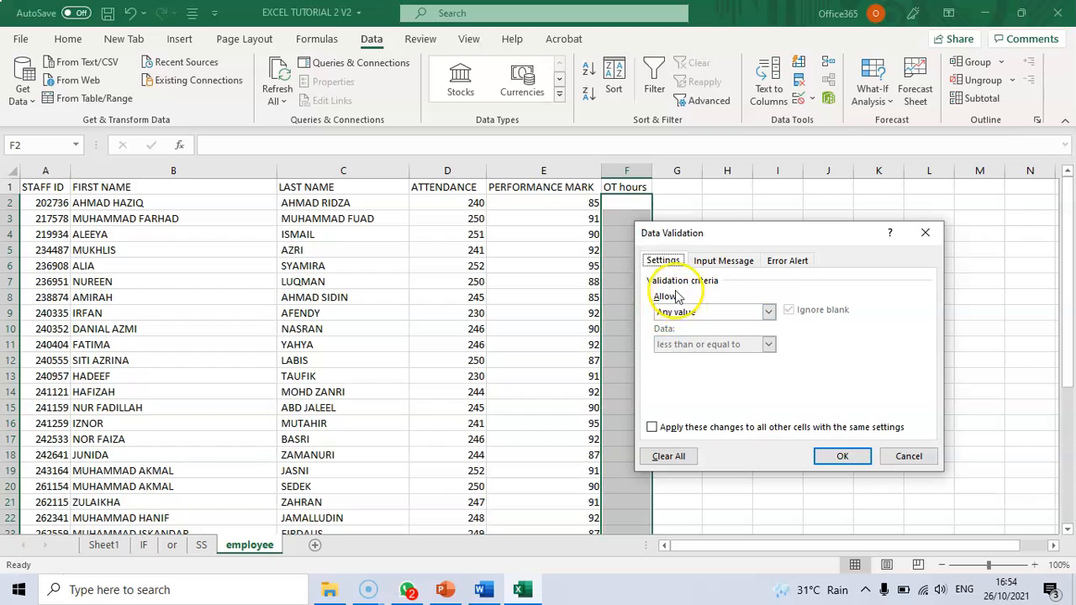
left_click(768, 312)
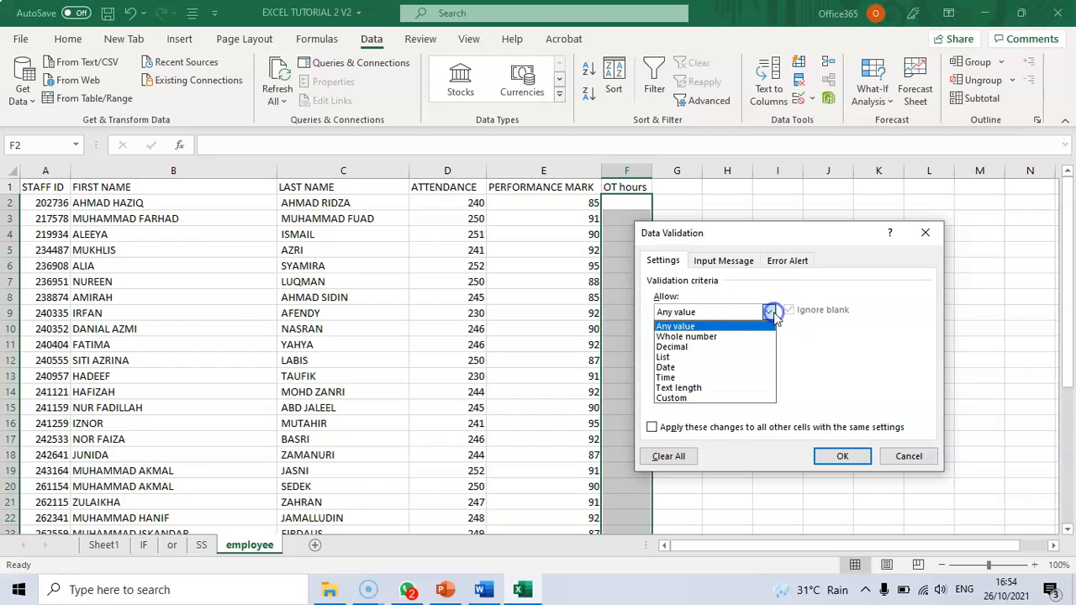
left_click(734, 339)
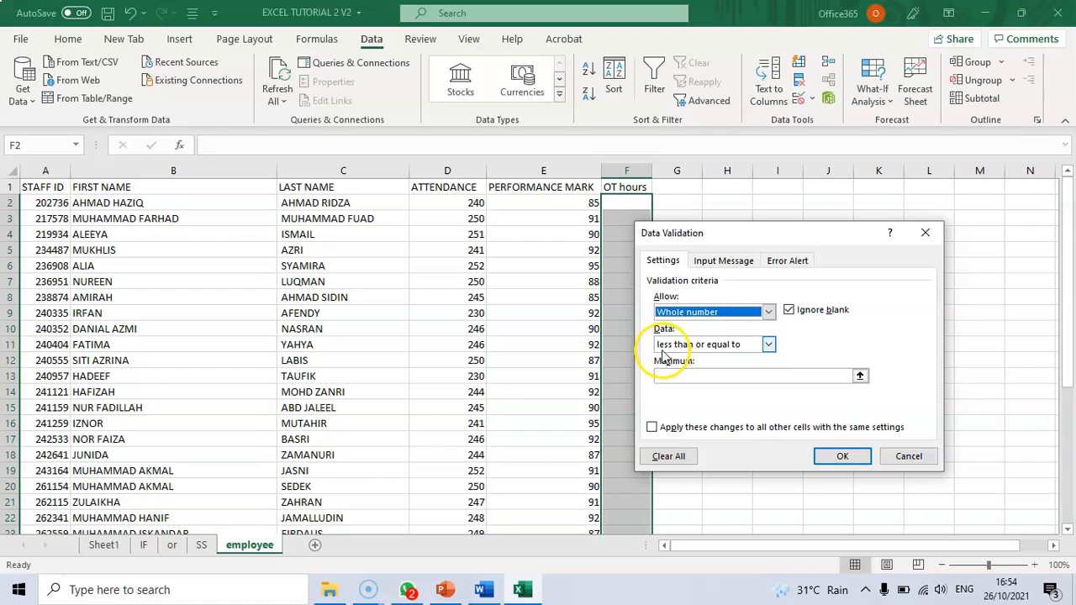
left_click(770, 346)
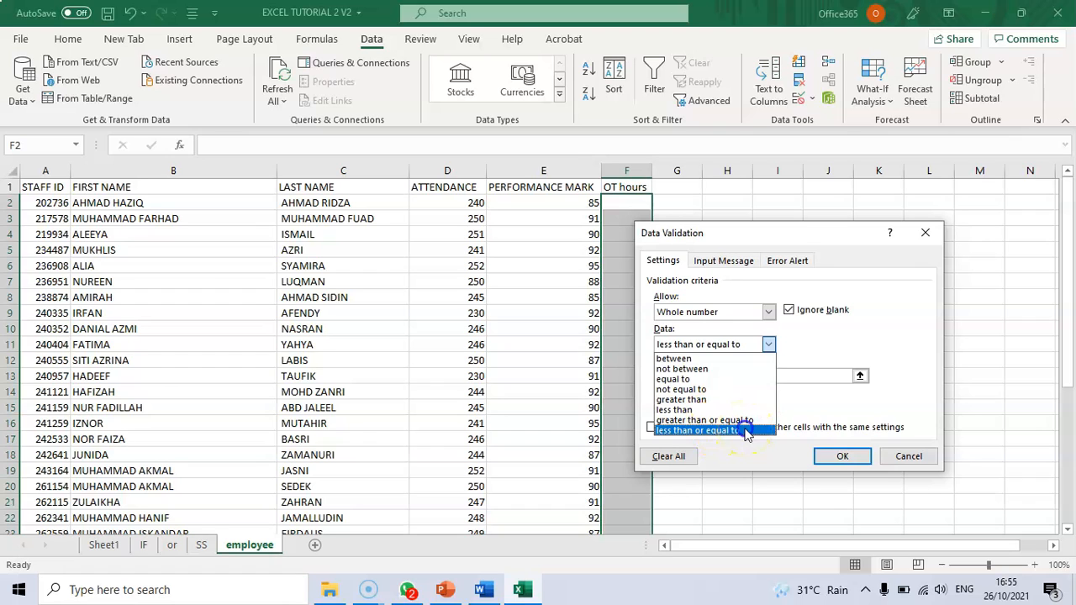
left_click(746, 430)
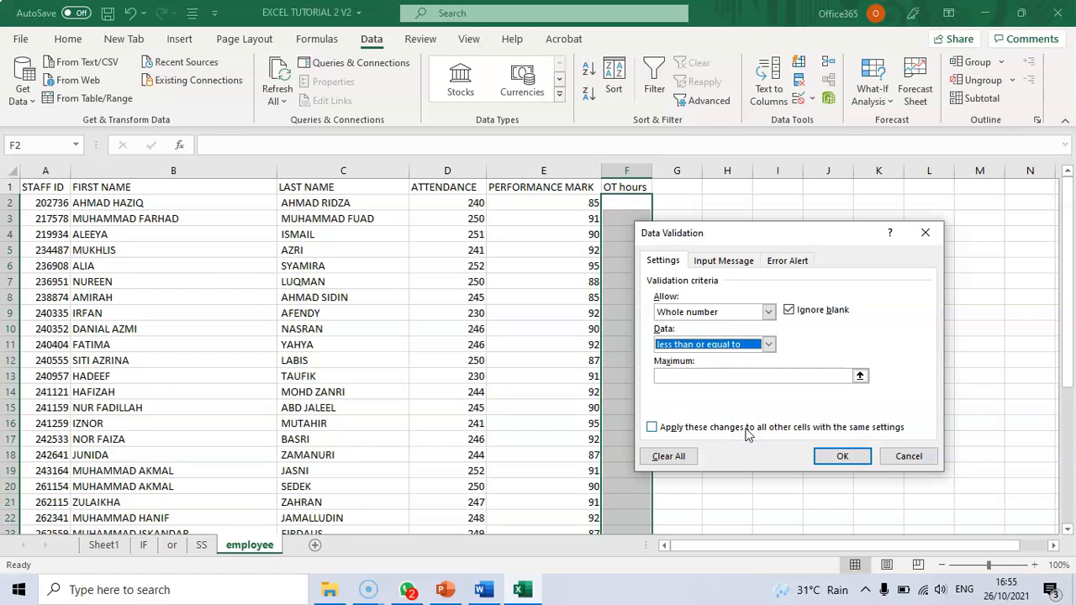
left_click(723, 376)
type("104")
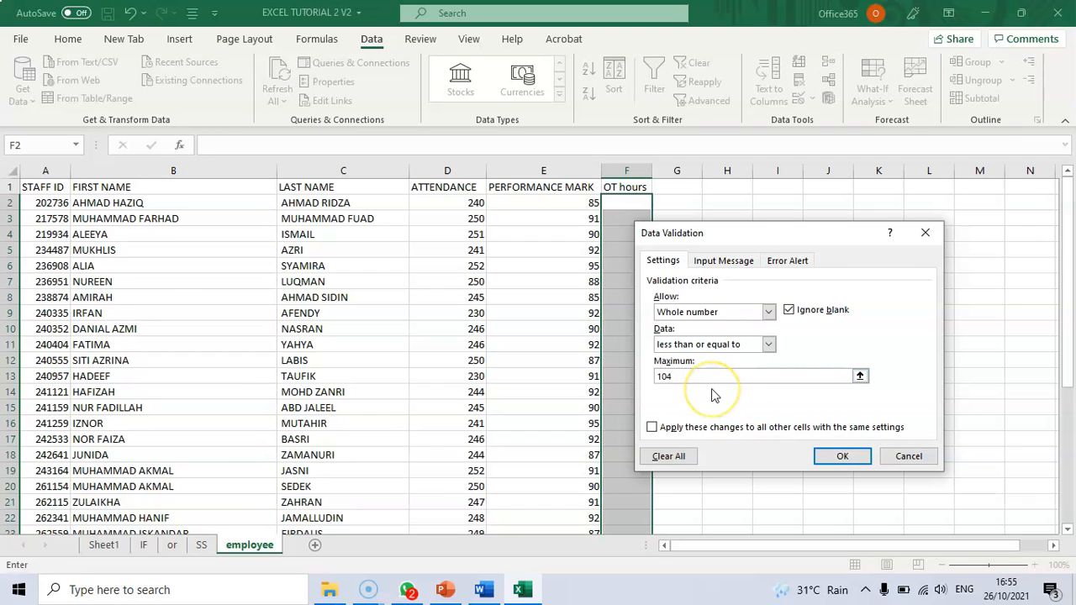
Add an input message to the validation, with the title "warning" and the text "maximum is 104".
left_click(729, 262)
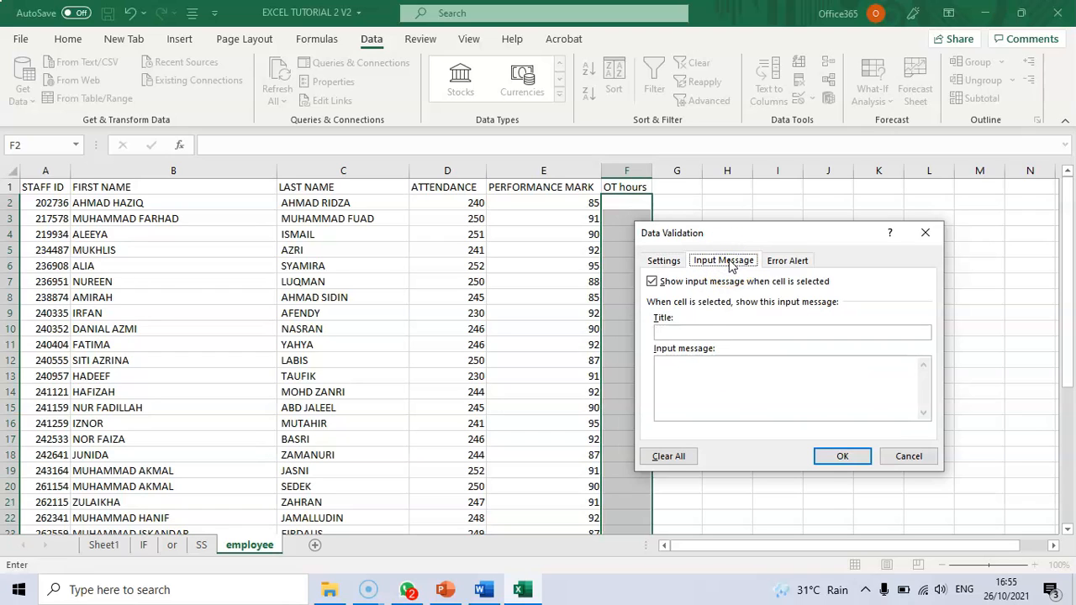
left_click(695, 331)
type("warning")
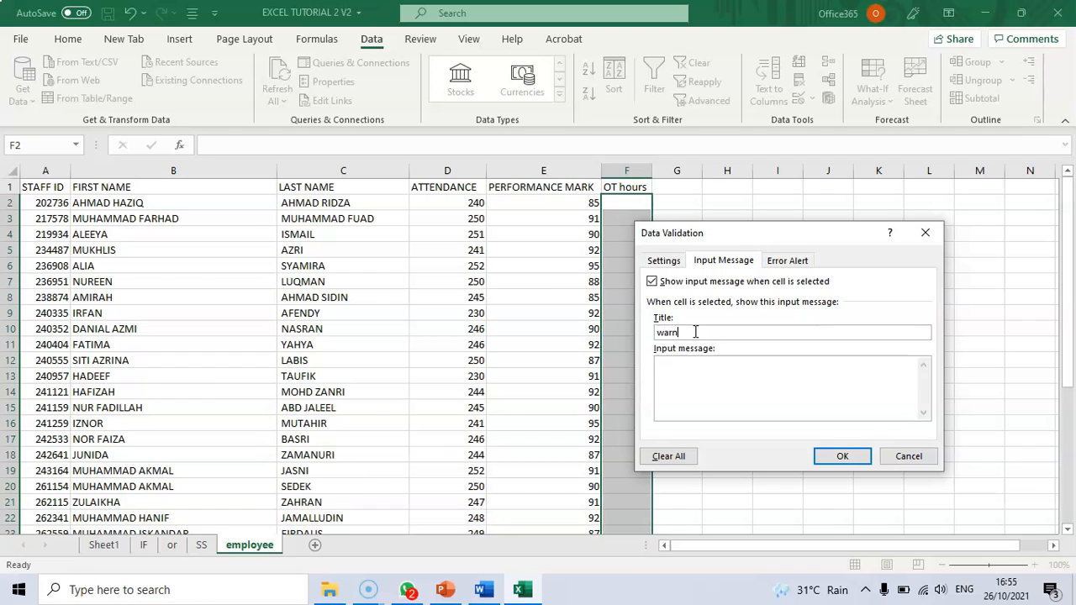
left_click(706, 360)
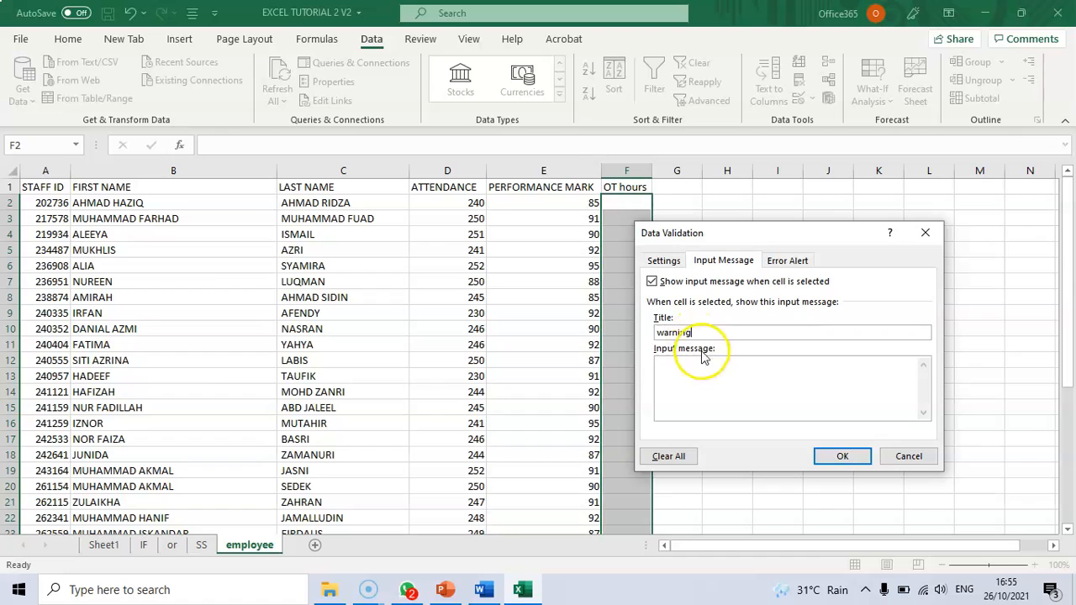
type("maximum is")
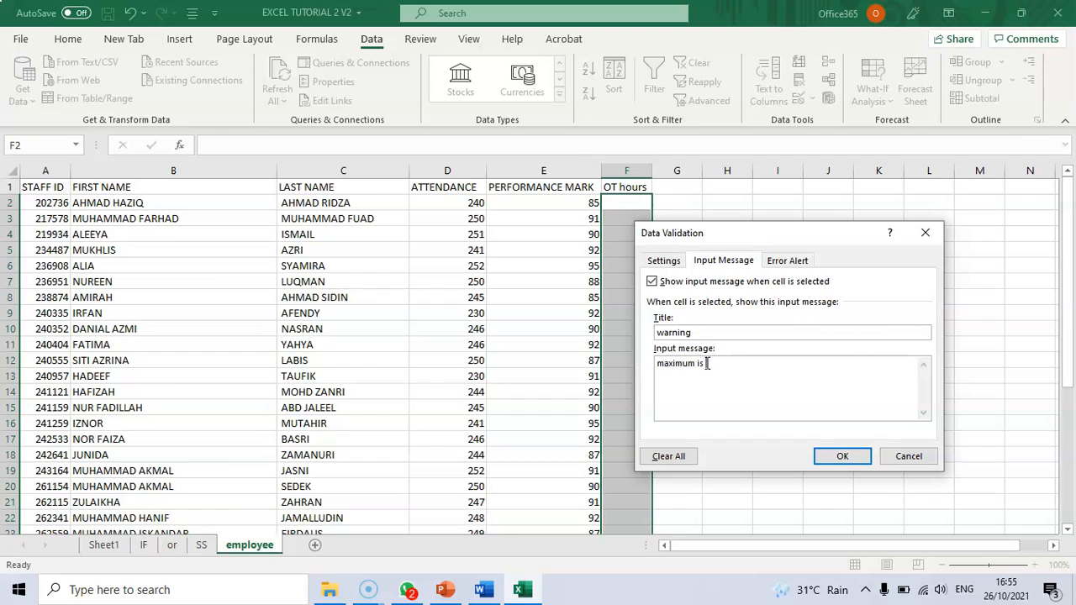
type(" 104")
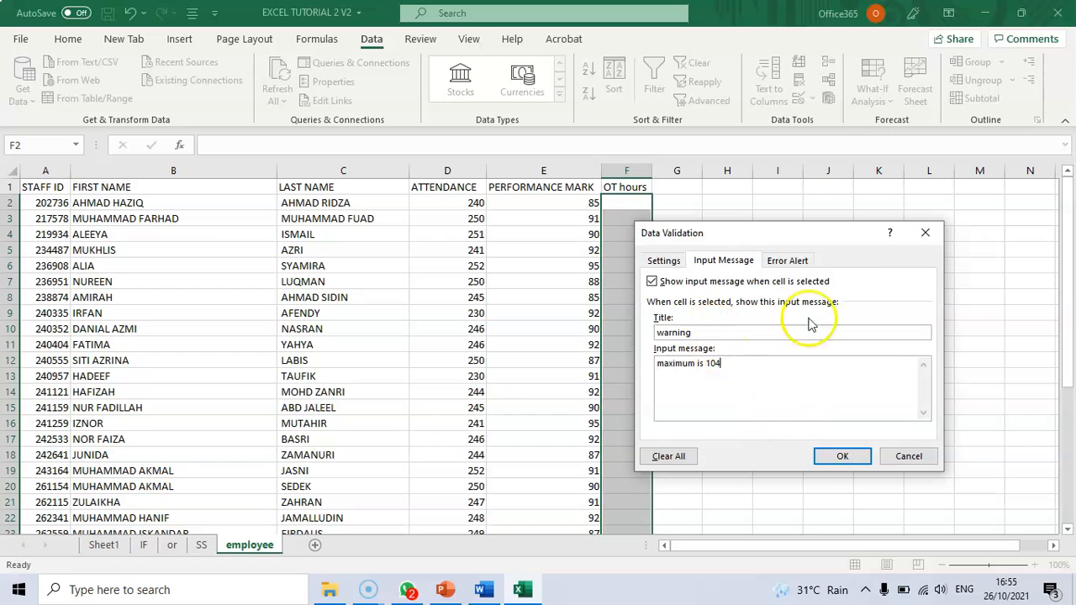
Add a Stop error alert titled "salah" with the message "must be less or equal to 104" and apply the validation.
left_click(791, 260)
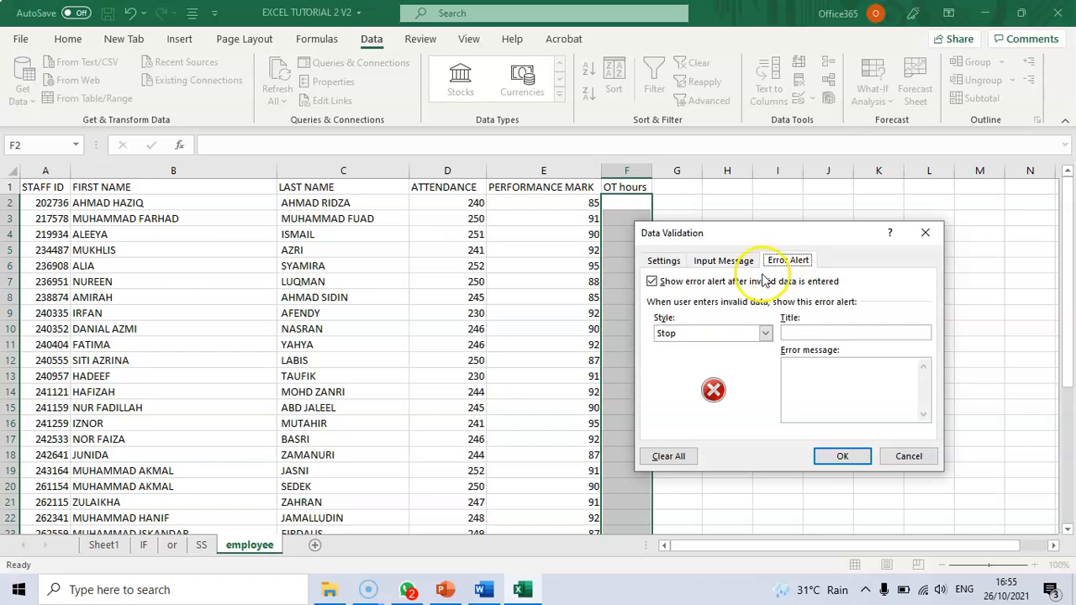
left_click(765, 333)
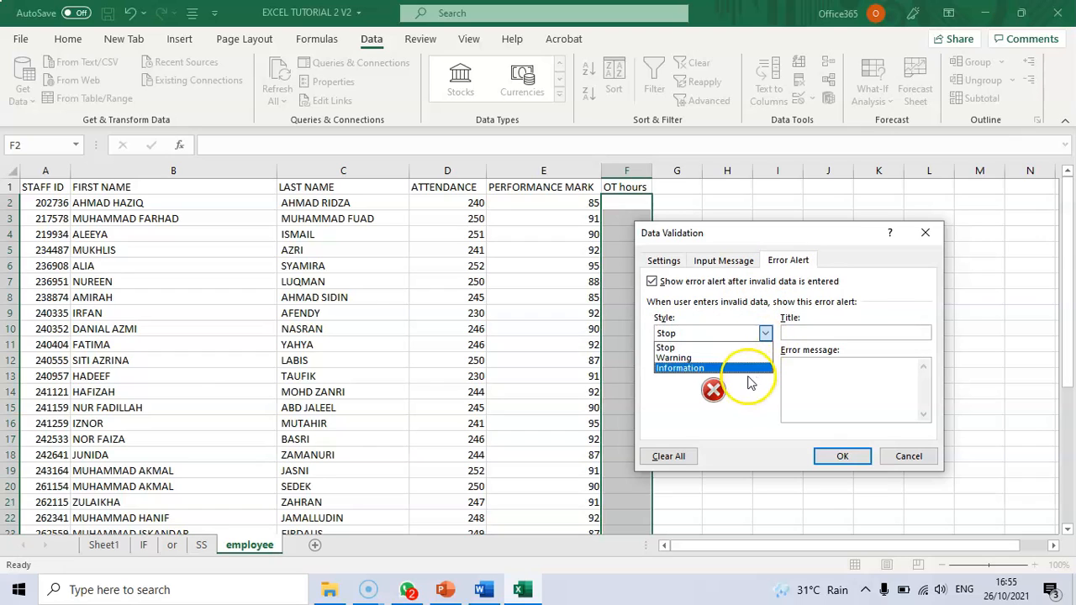
left_click(720, 350)
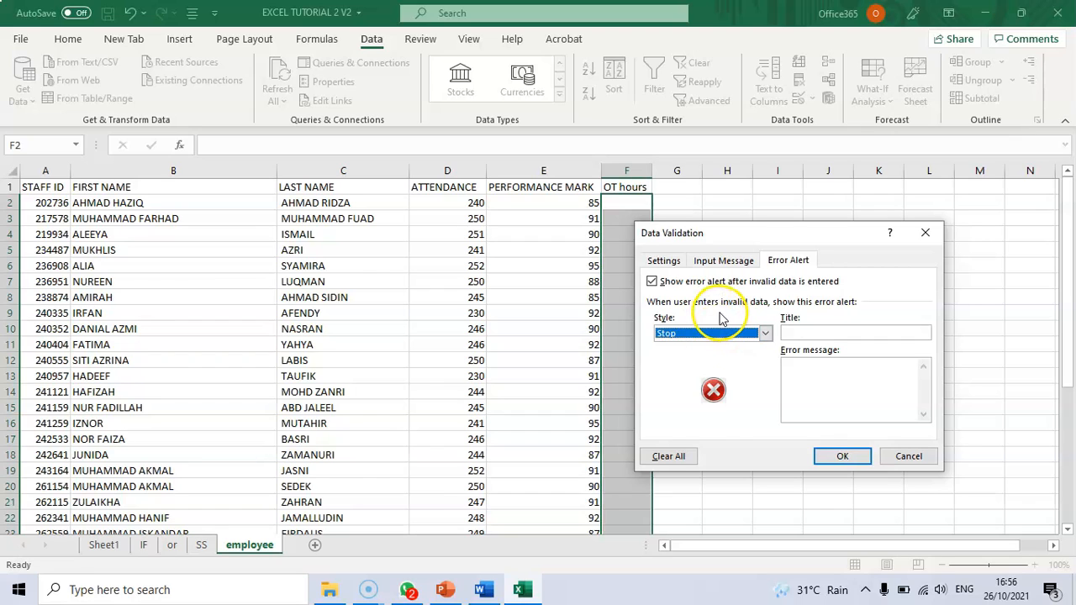
left_click(795, 333)
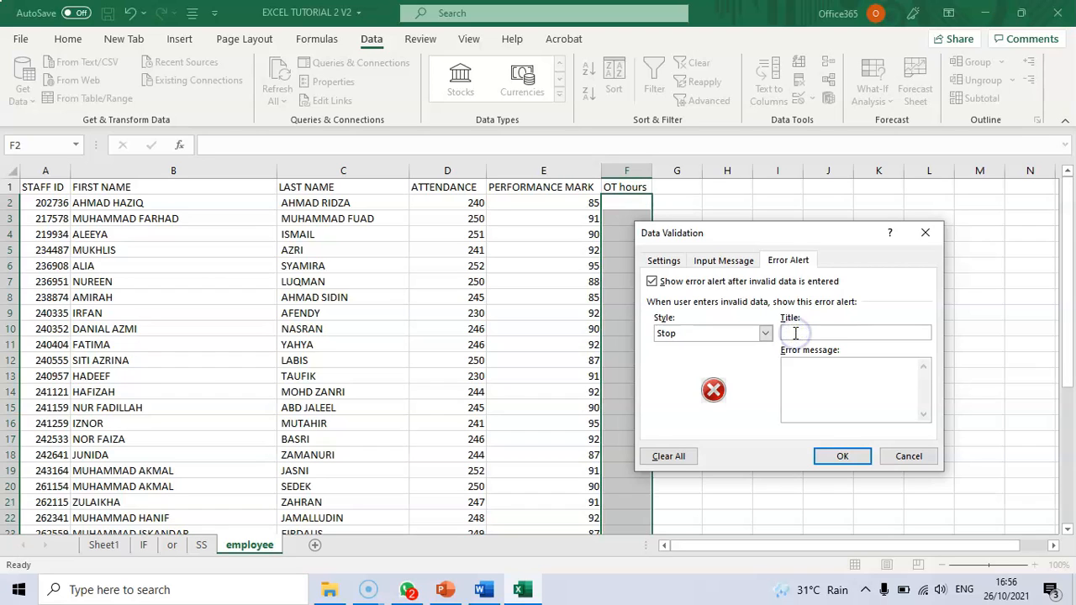
type("salah")
left_click(818, 369)
type("must be less or equal to ")
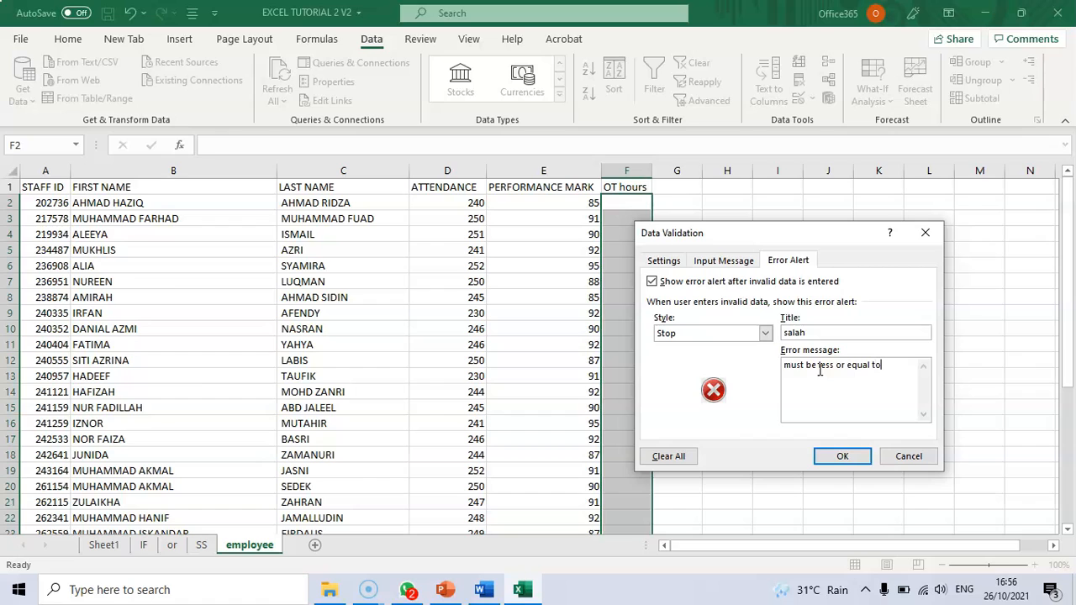
type("104")
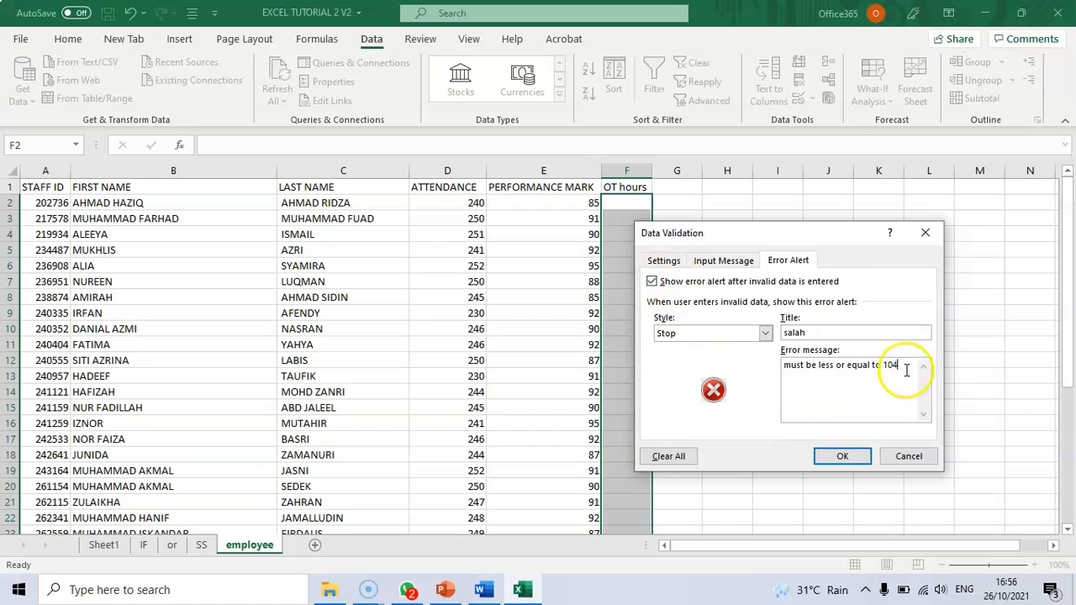
left_click(843, 457)
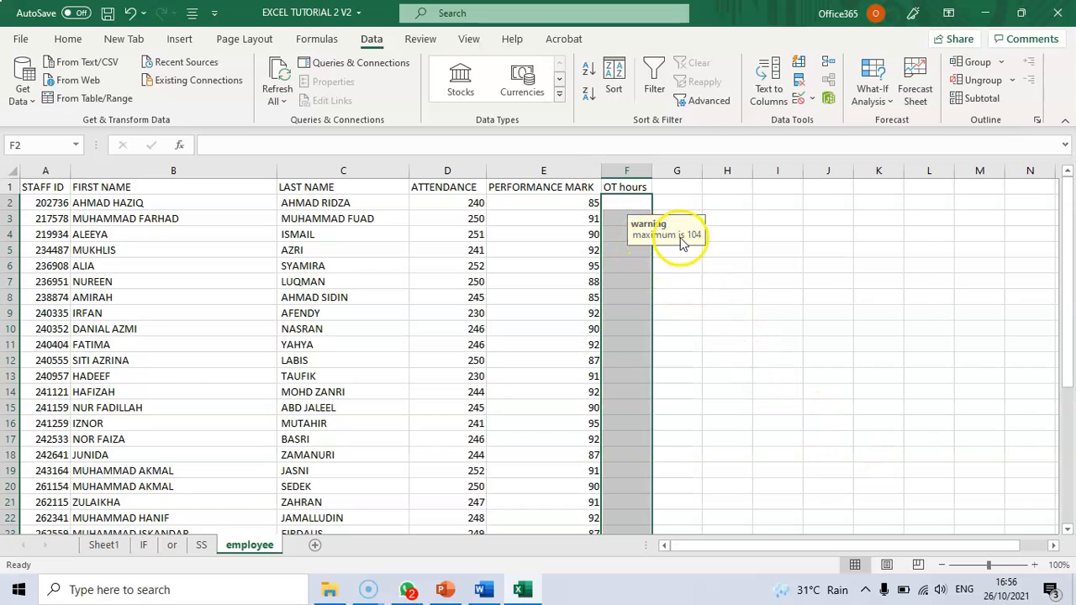
Test the OT hours validation by entering 100 in F2 and trying 900 in F3.
left_click(645, 204)
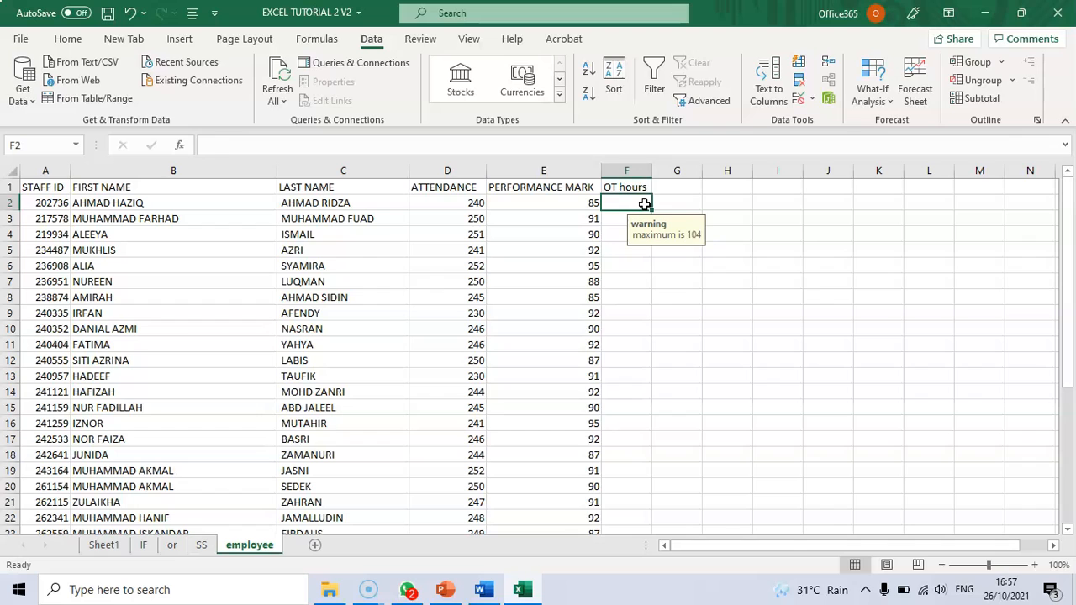
type("100")
key("Return")
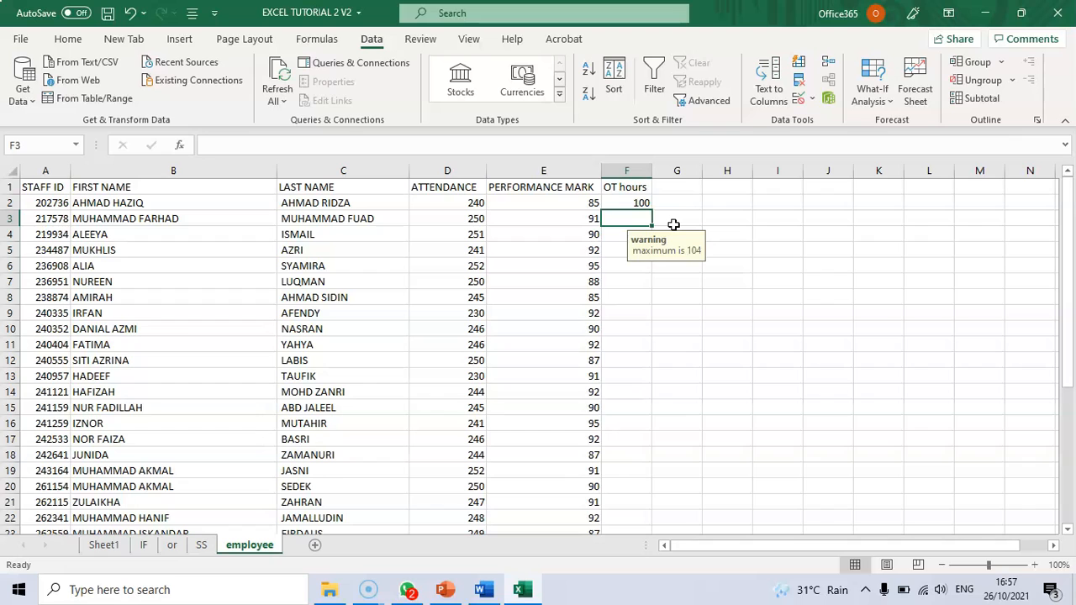
type("900")
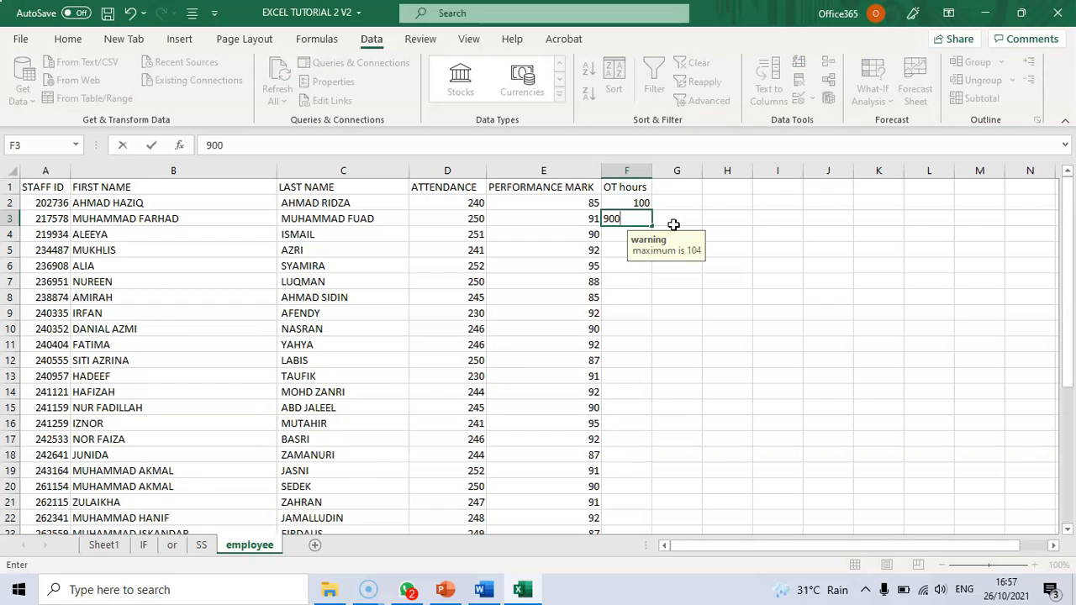
key("Return")
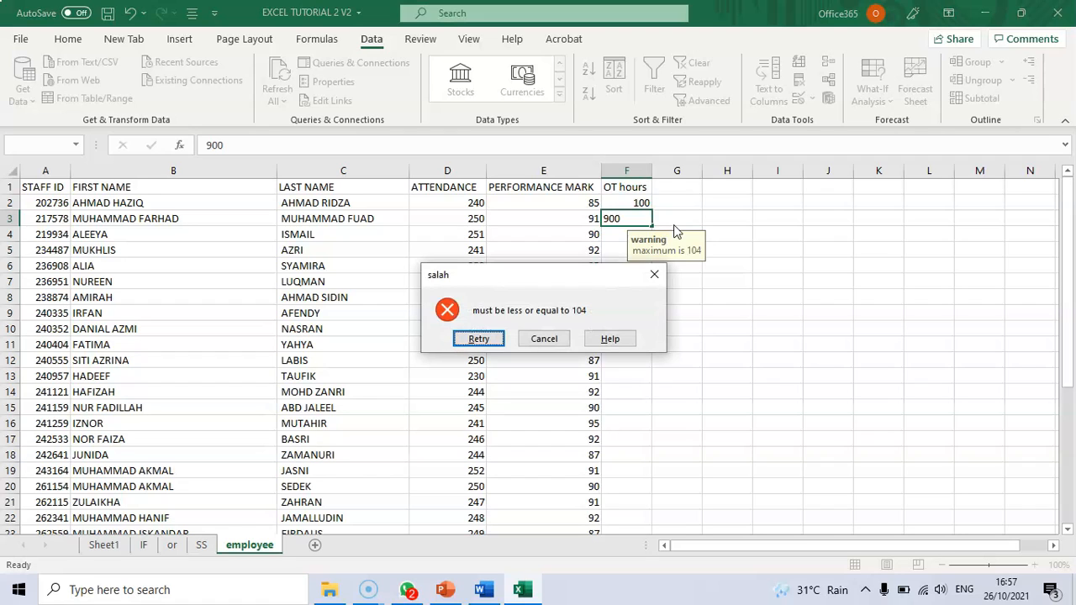
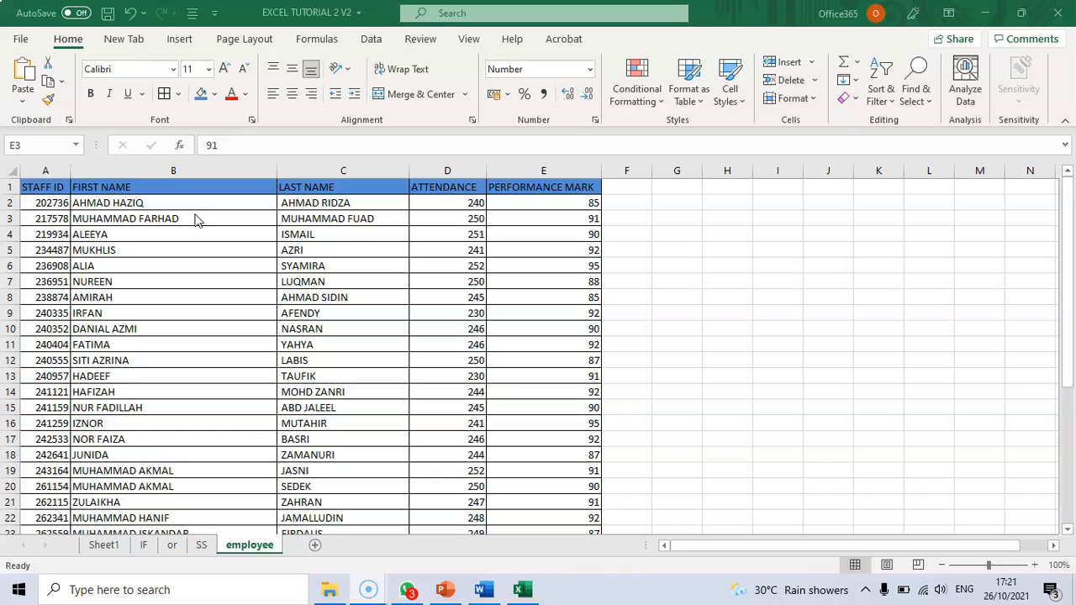
right_click(194, 220)
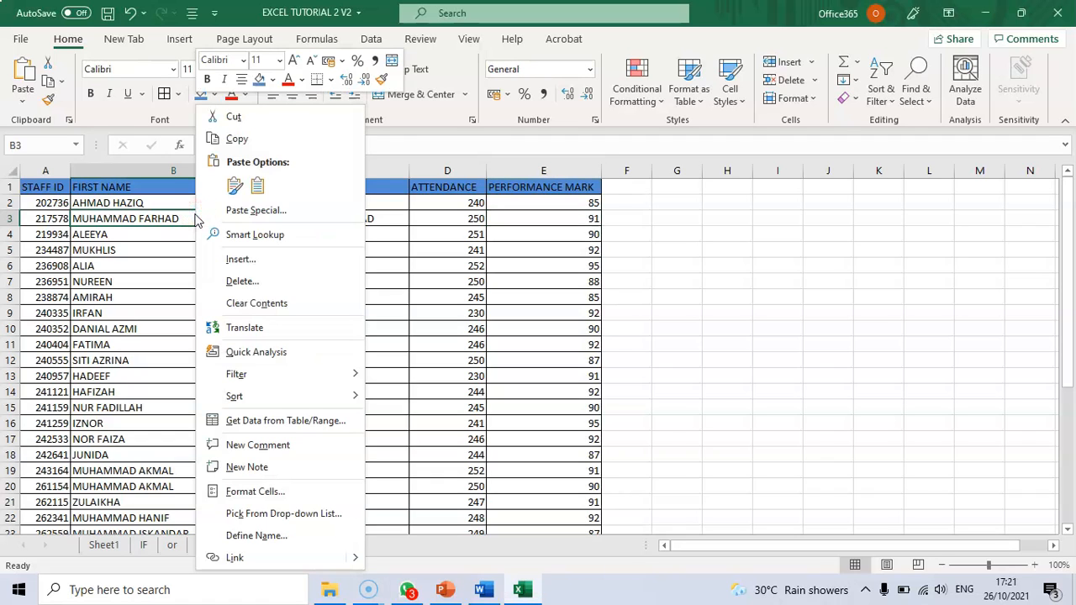
mouse_move(249, 402)
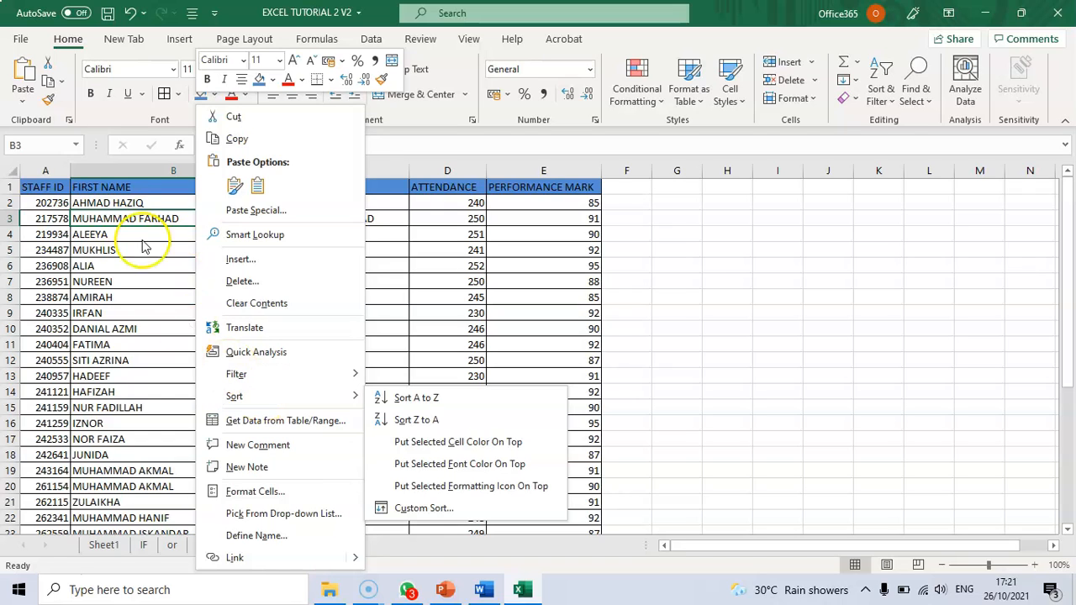
left_click(120, 187)
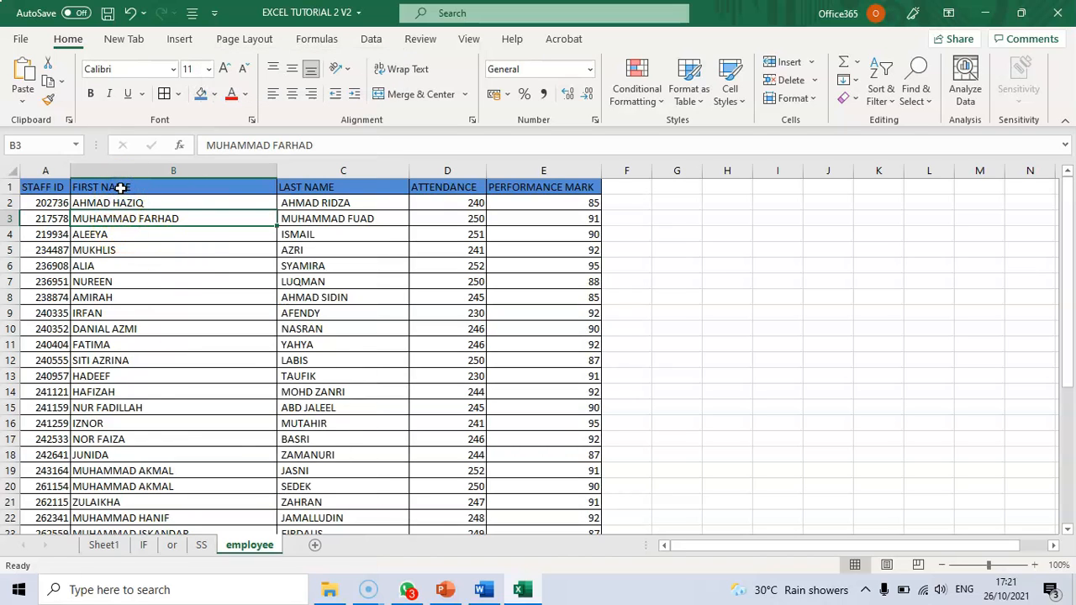
Open the Sort dialog for the employee table and look through the headers offered as sort columns.
left_click(373, 41)
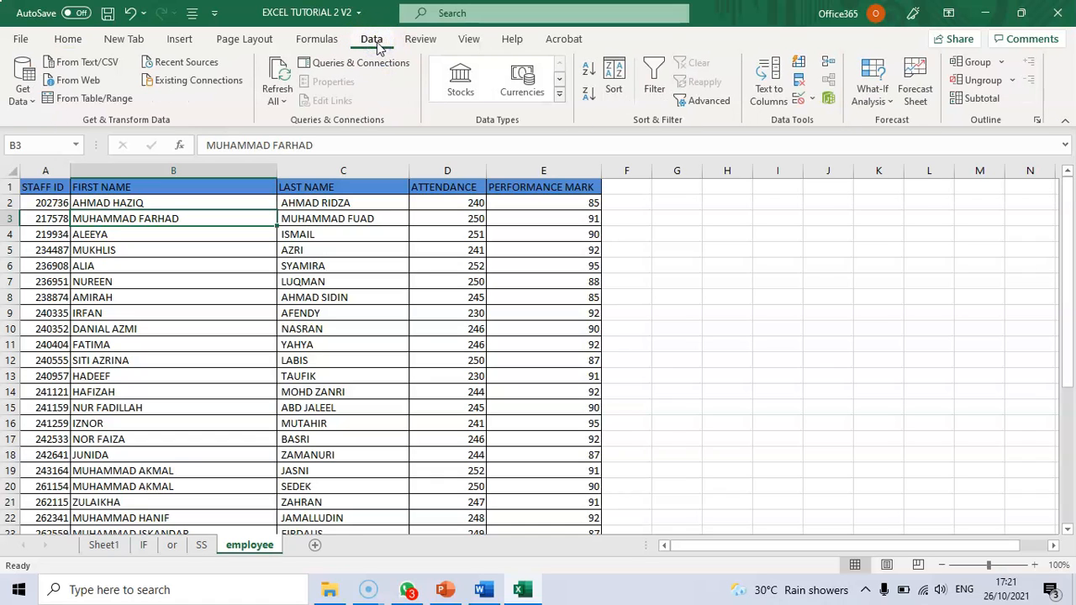
left_click(614, 88)
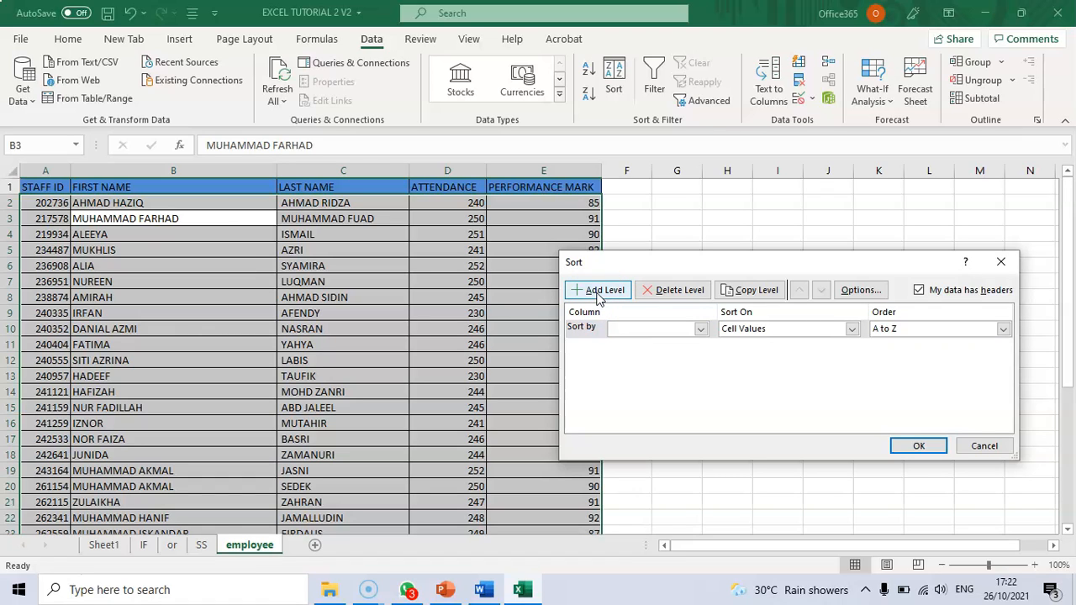
left_click(668, 293)
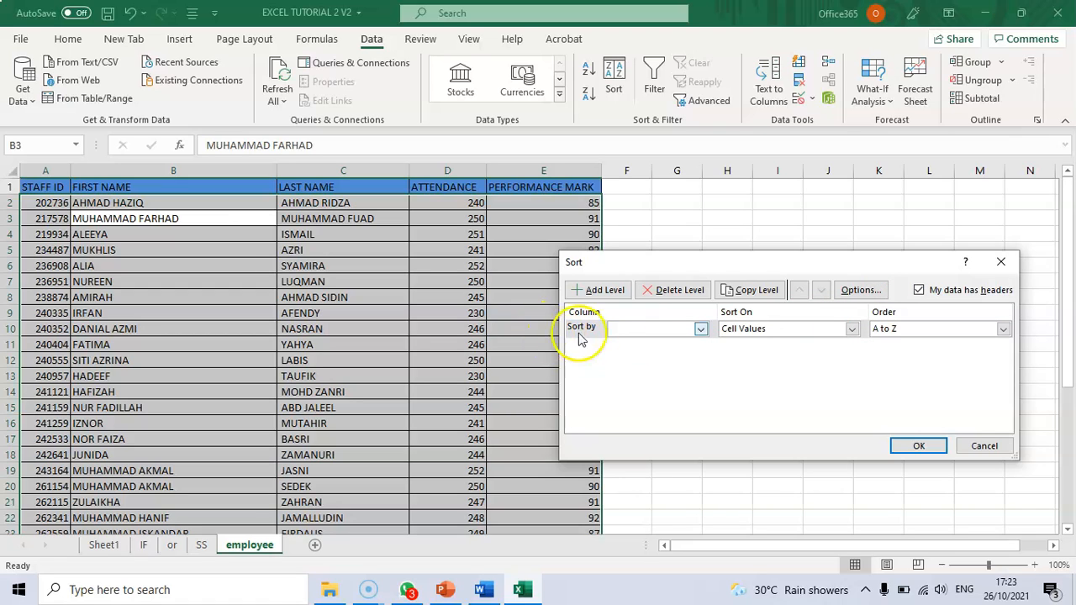
left_click(701, 329)
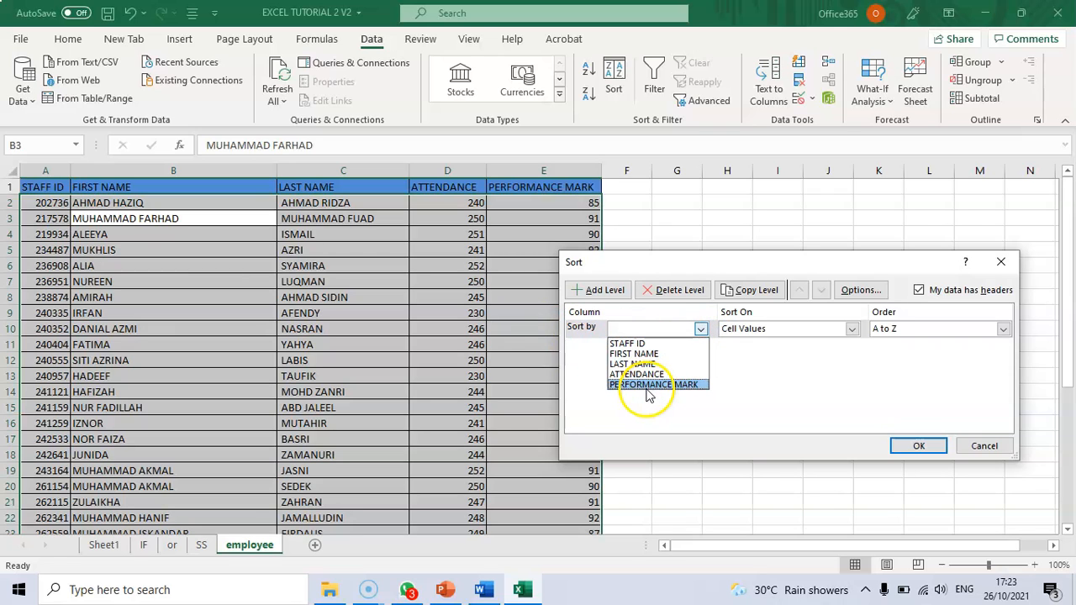
left_click(703, 330)
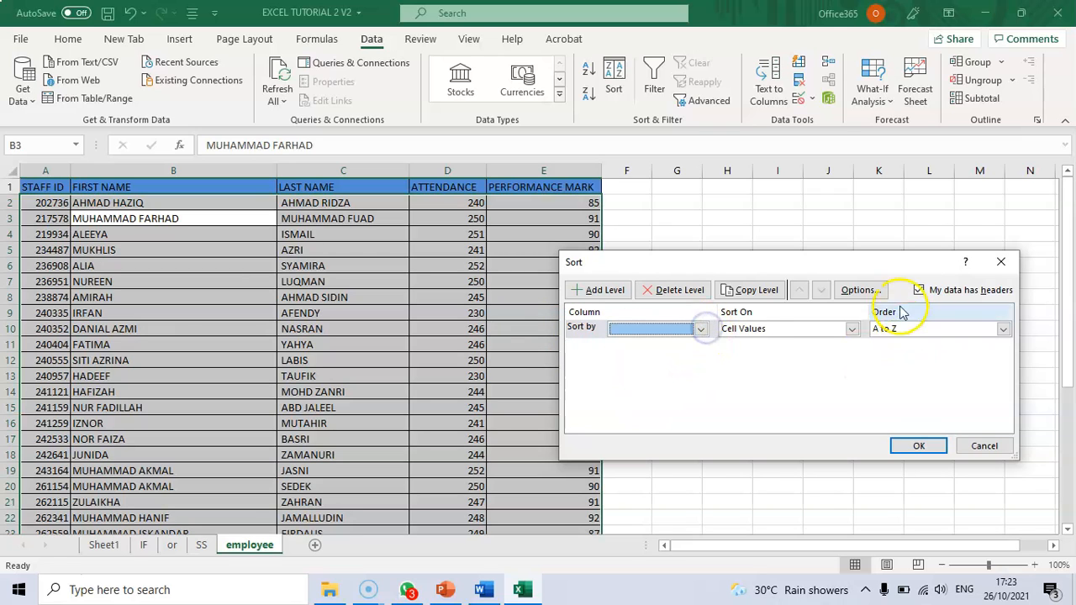
Turn off the option that the data has headers, look through the sort columns offered, and turn the option back on.
left_click(919, 290)
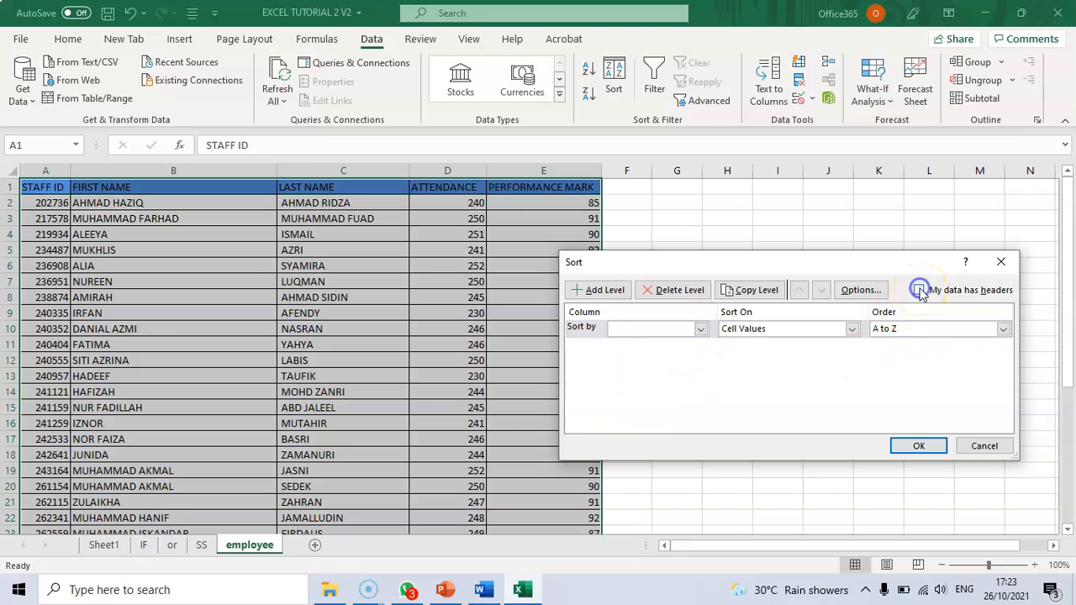
left_click(701, 330)
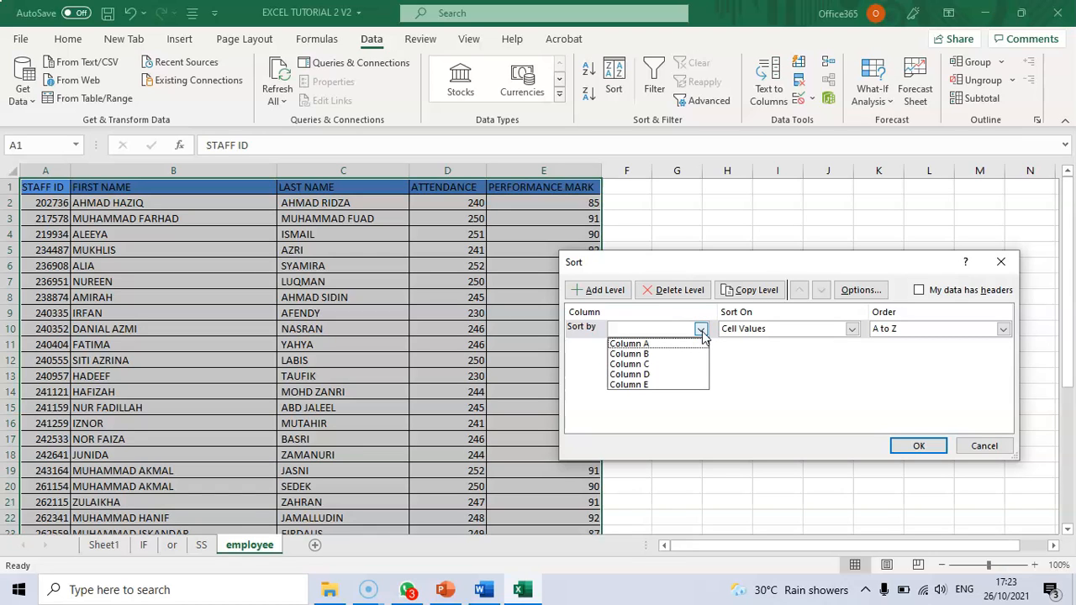
left_click(701, 331)
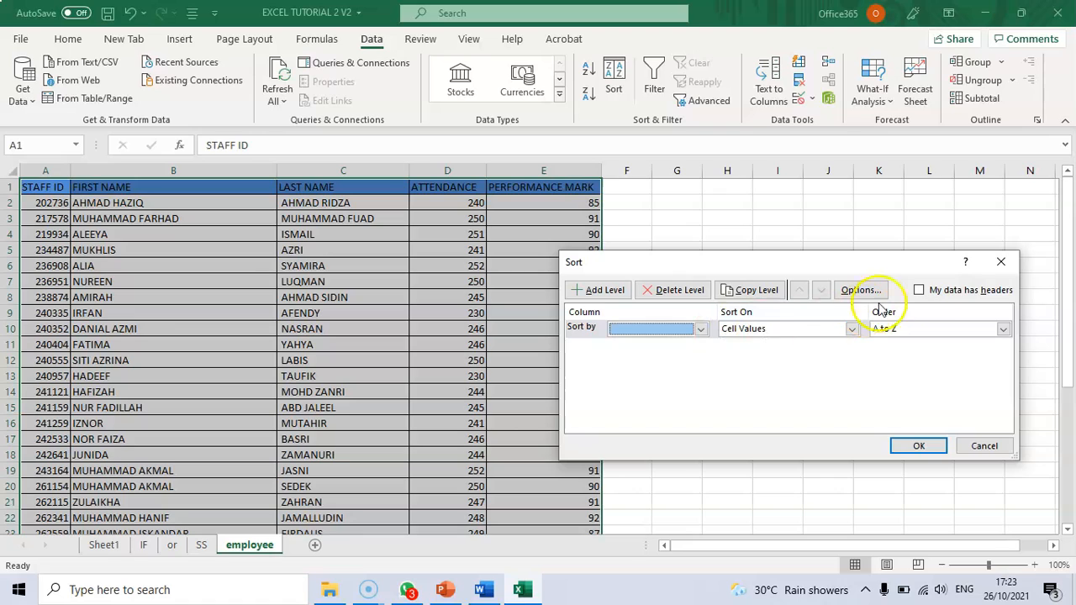
left_click(919, 291)
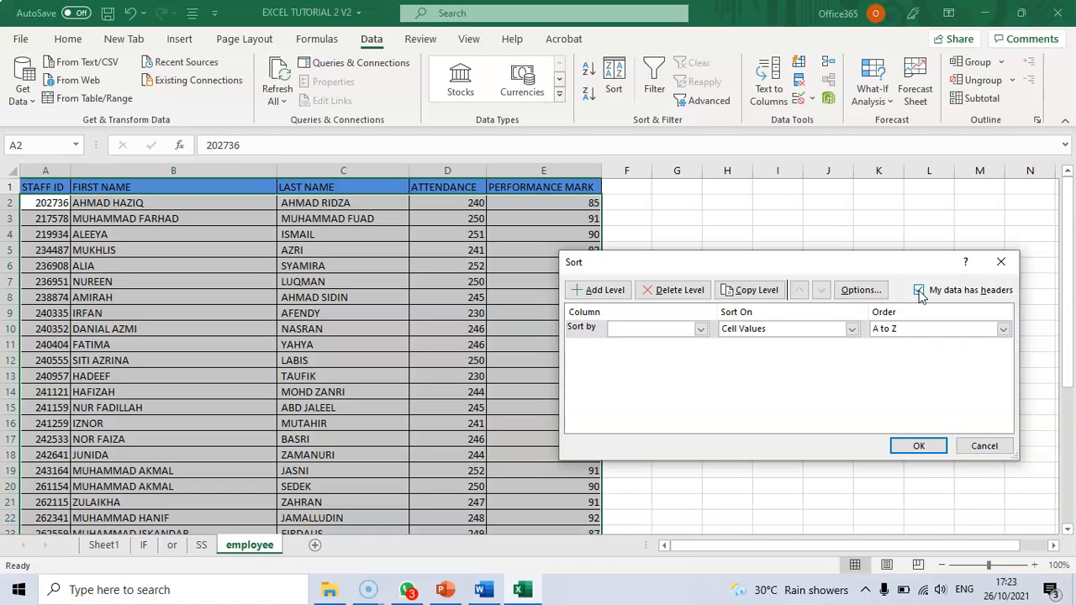
Sort the employee table by FIRST NAME on cell values in A to Z order.
left_click(702, 333)
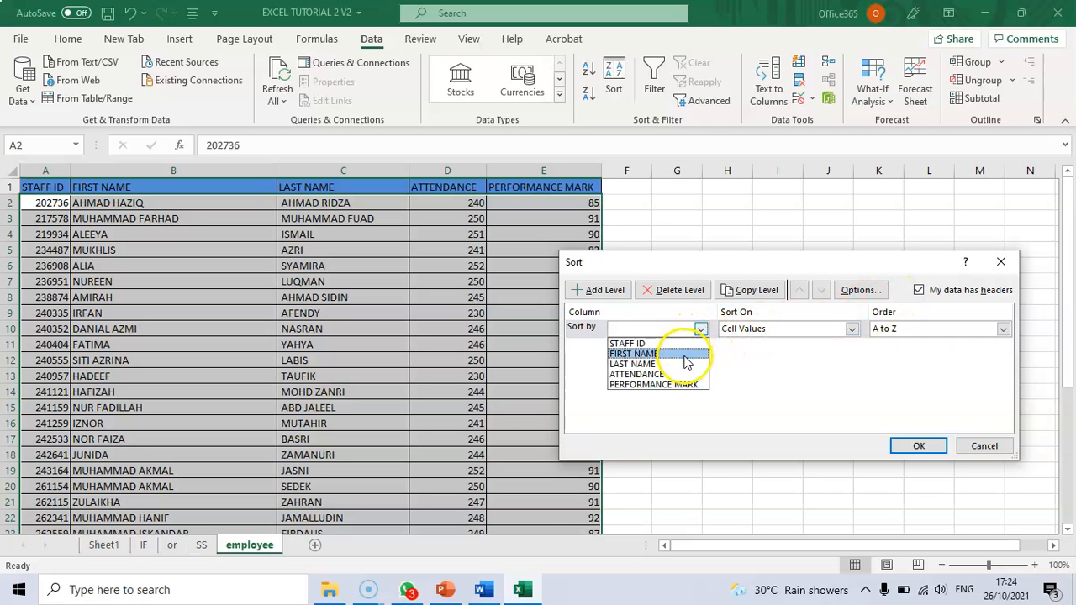
left_click(685, 354)
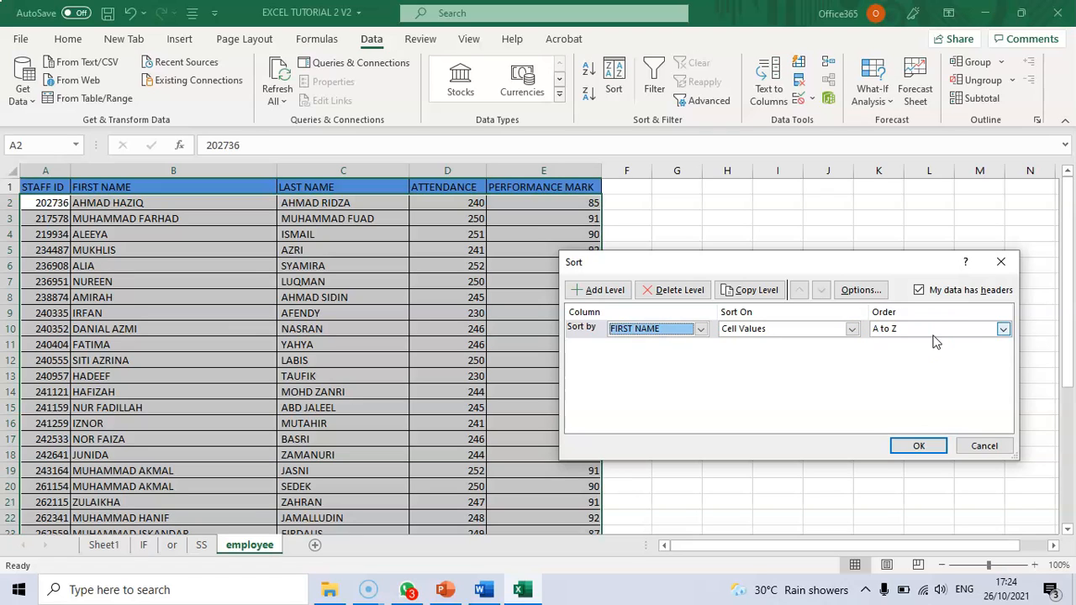
left_click(1002, 329)
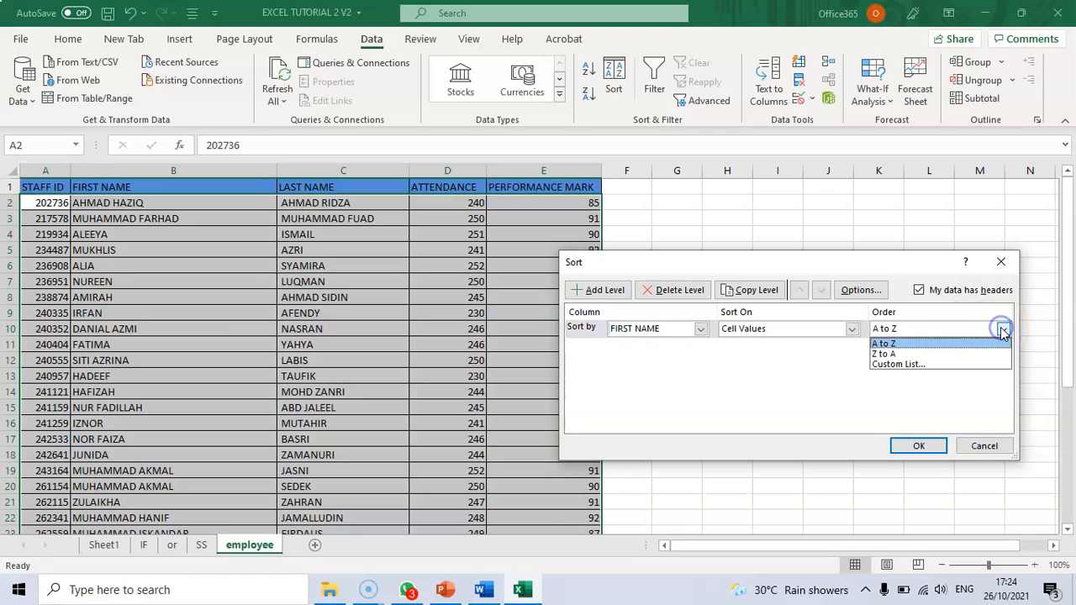
left_click(923, 346)
left_click(916, 452)
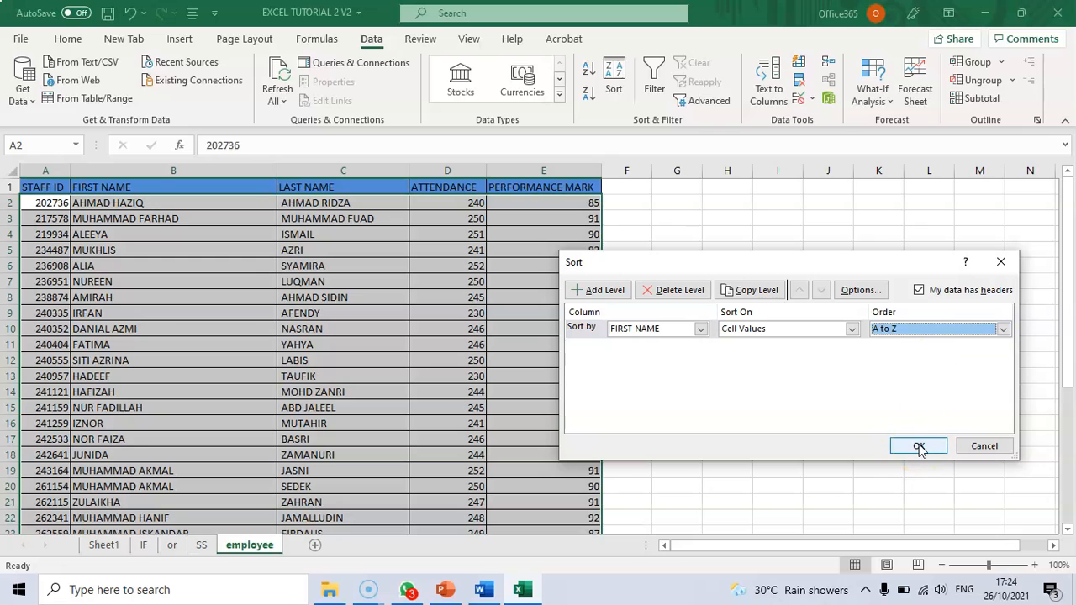
left_click(920, 447)
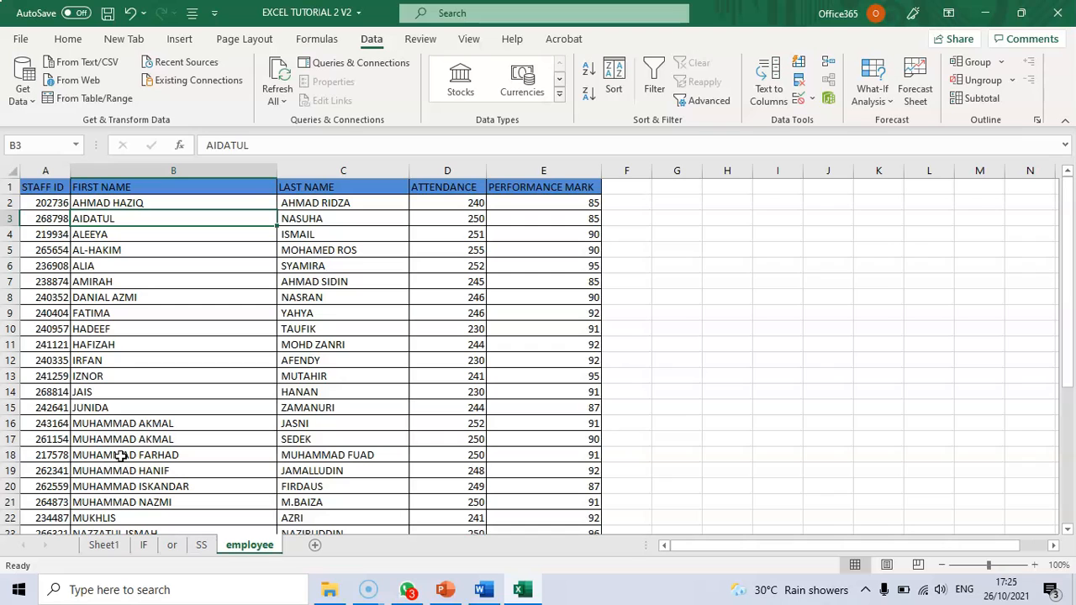
Turn on filtering for the ATTENDANCE column only.
left_click(28, 575)
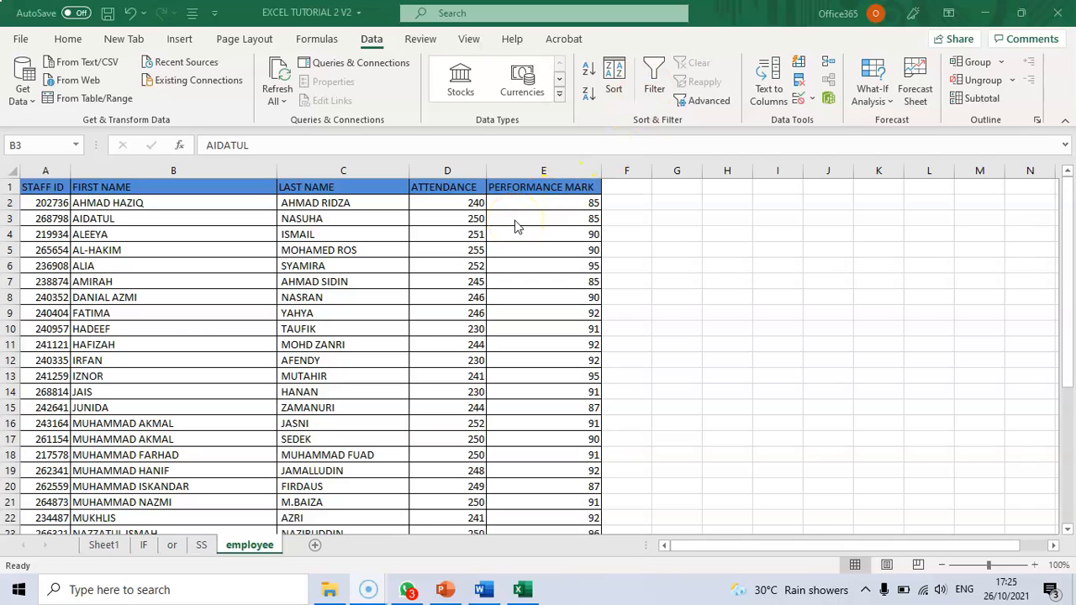
left_click(368, 169)
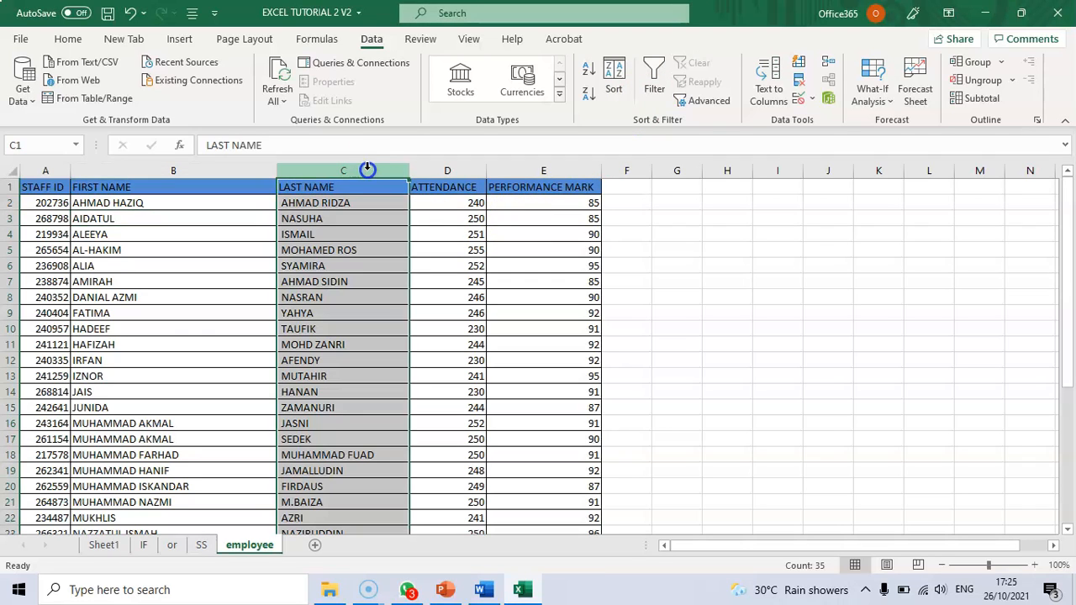
left_click(469, 171)
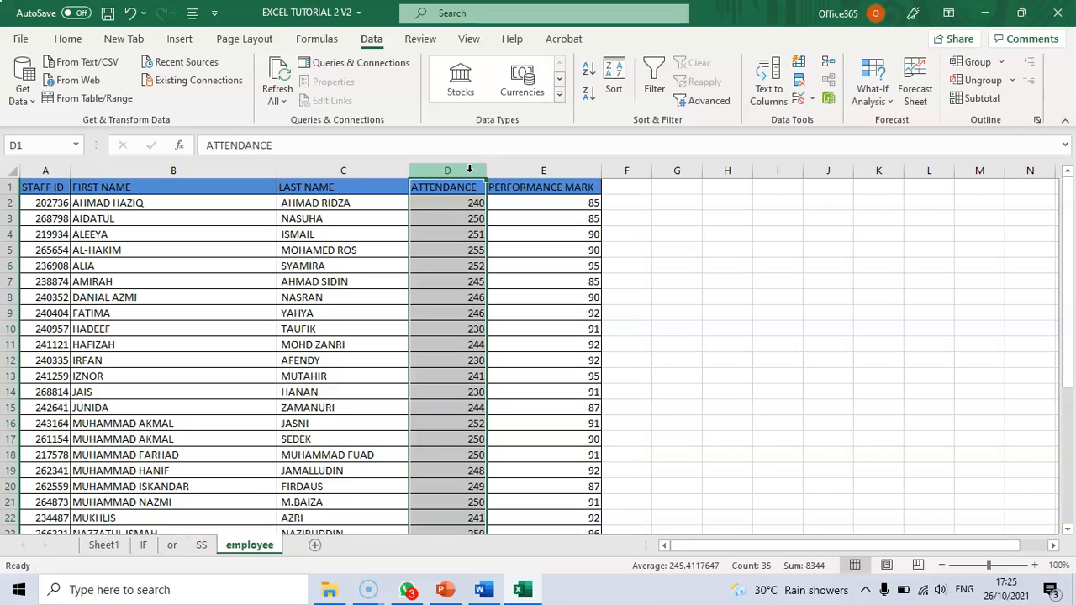
left_click(546, 172)
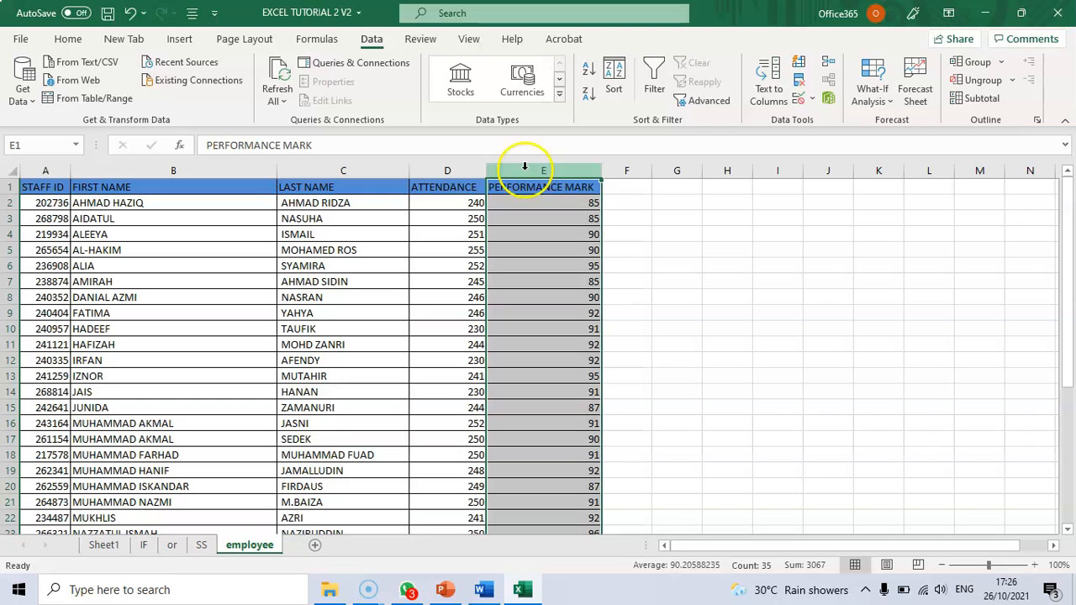
left_click(478, 171)
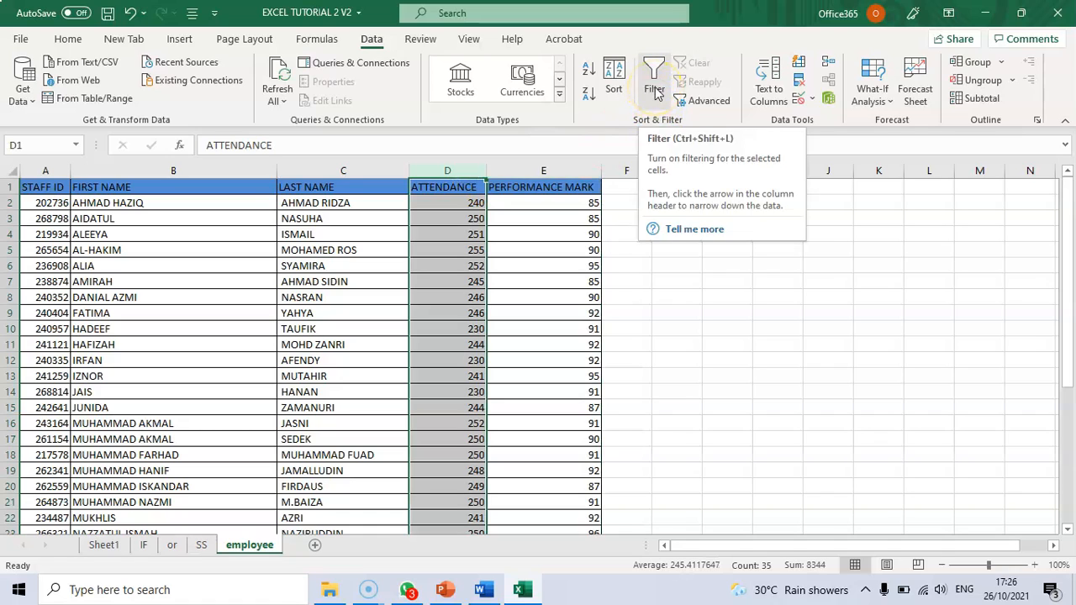
left_click(655, 90)
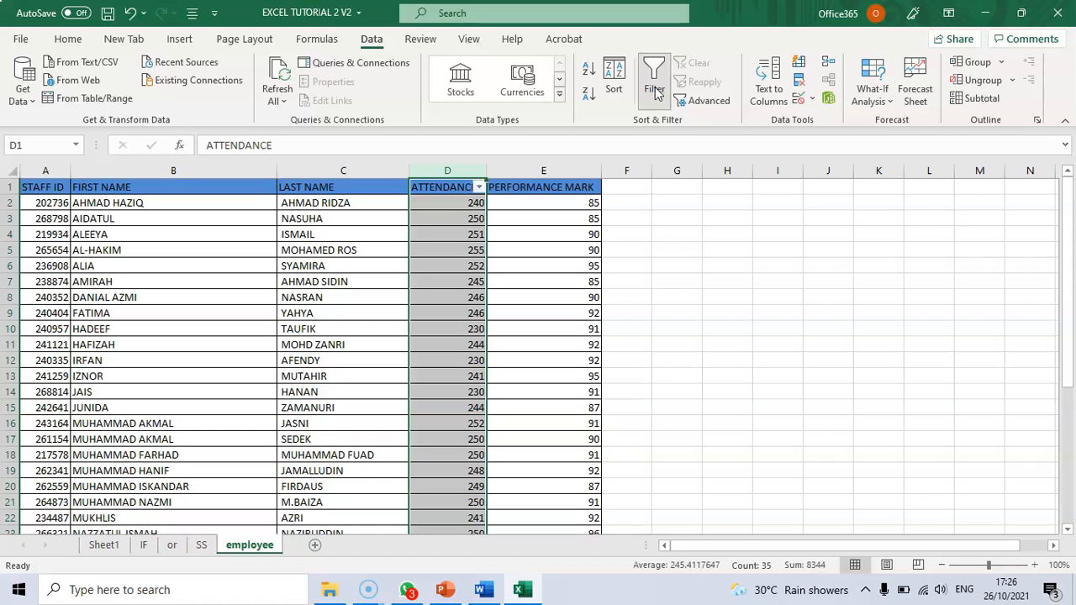
Filter the ATTENDANCE column to the listed values from 240 to 255, excluding 230 and the blanks.
left_click(479, 187)
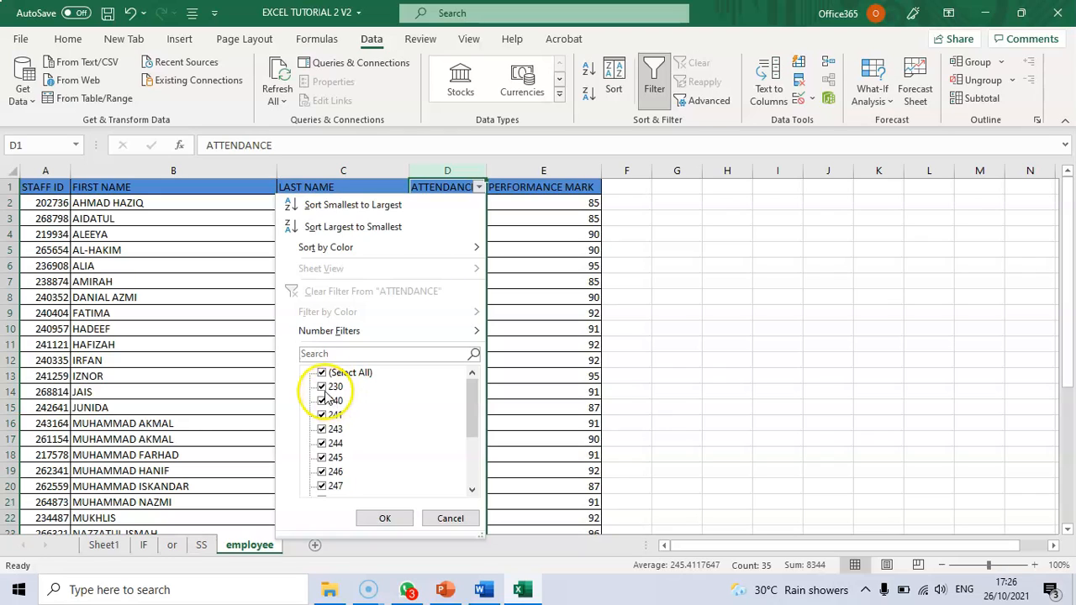
left_click(322, 373)
left_click(322, 401)
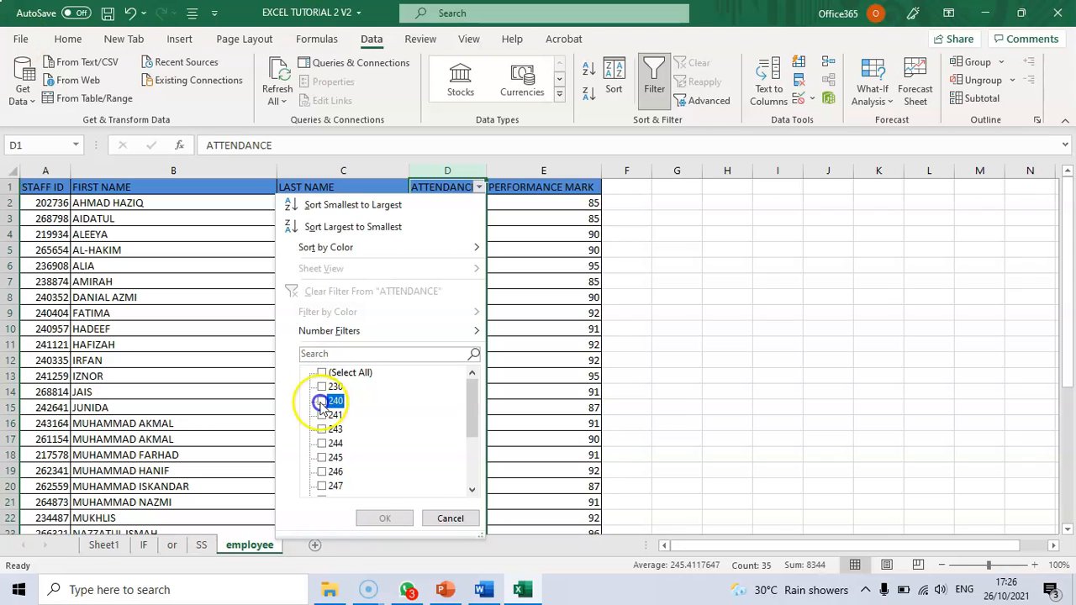
left_click(320, 415)
left_click(322, 429)
left_click(322, 444)
left_click(322, 458)
left_click(321, 472)
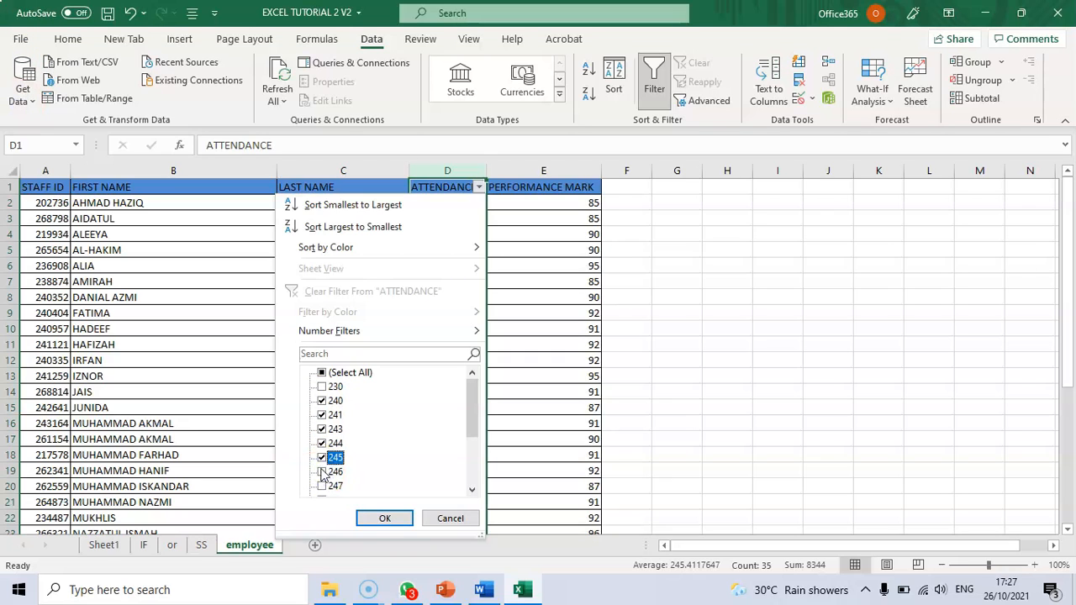
left_click(323, 487)
scroll(439, 469, "down", 2)
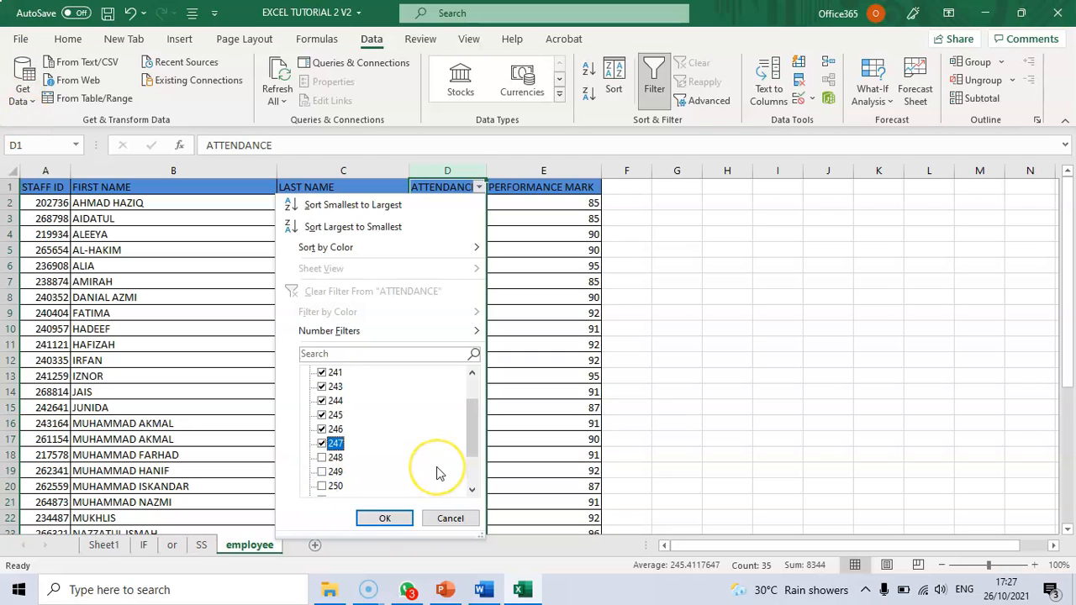
scroll(436, 474, "down", 1)
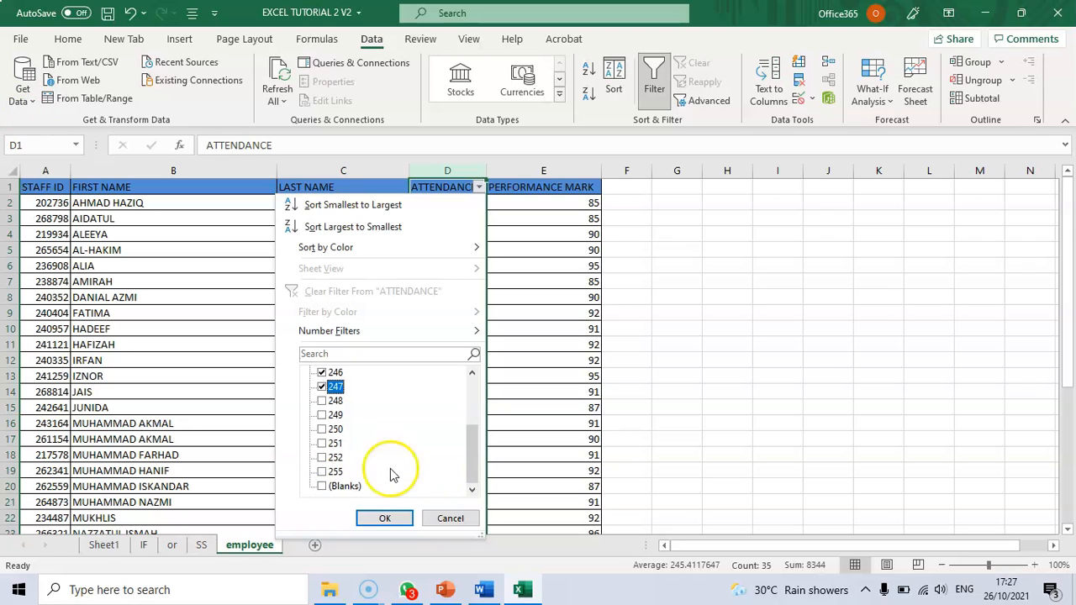
left_click(322, 473)
left_click(322, 458)
left_click(322, 444)
left_click(322, 430)
left_click(322, 415)
left_click(322, 401)
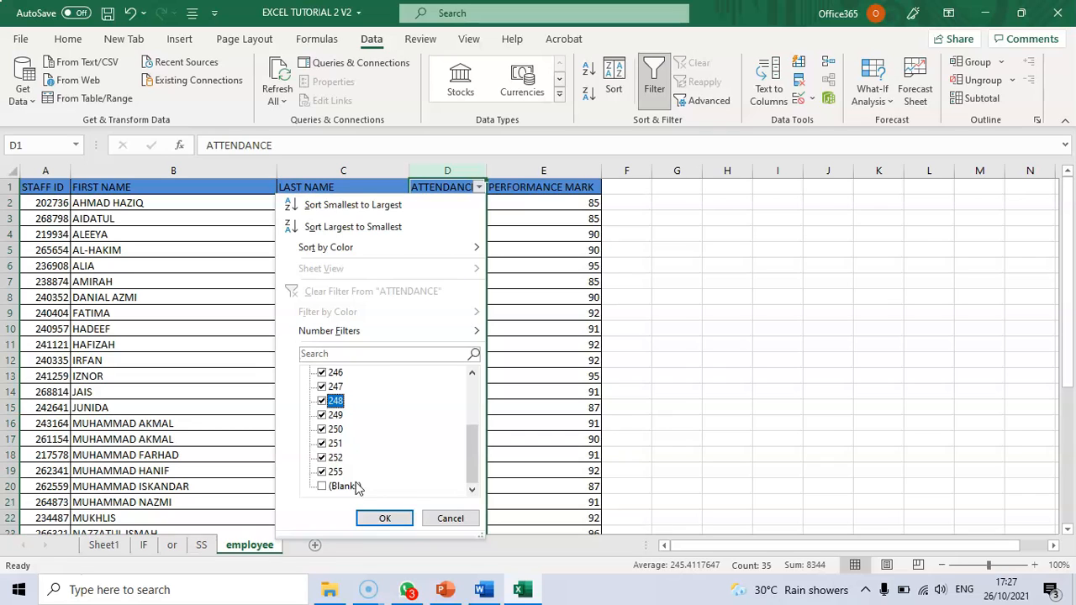
left_click(384, 518)
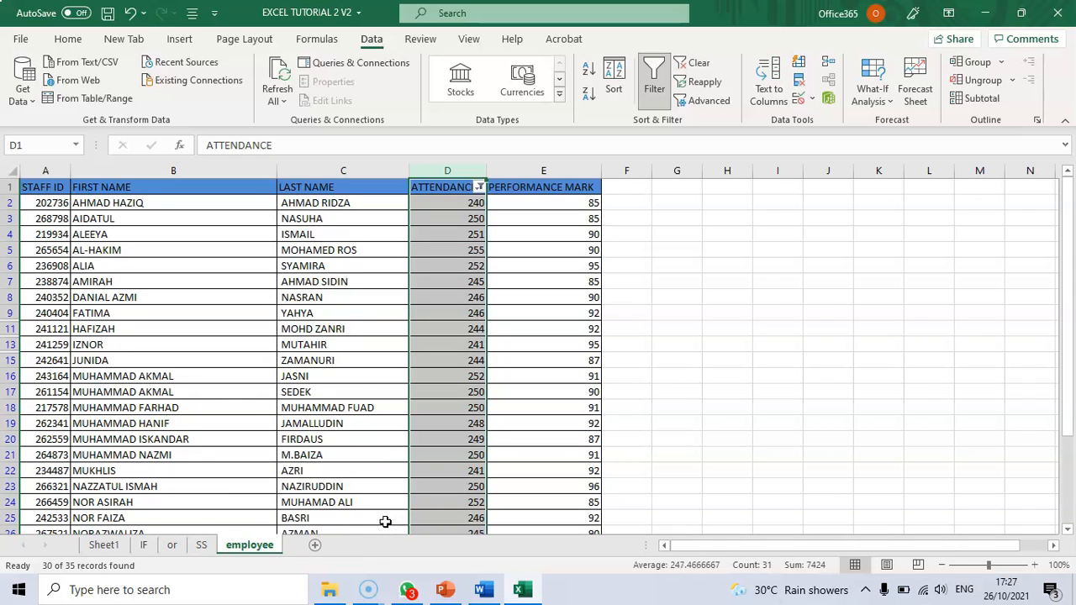
Look through the filtered employee rows to check the remaining attendance values.
scroll(513, 497, "down", 5)
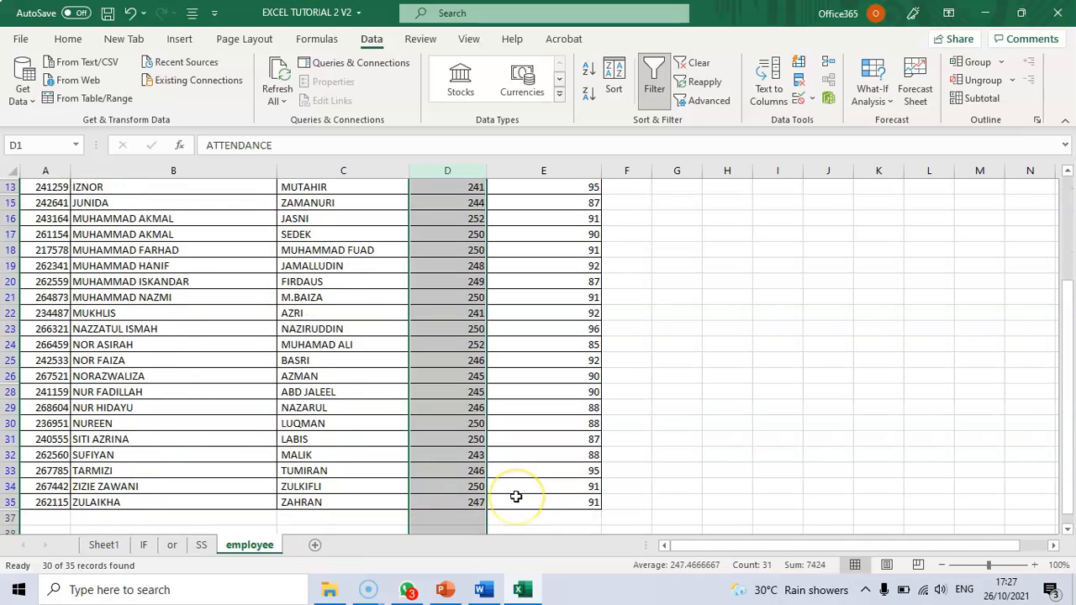
scroll(516, 497, "up", 3)
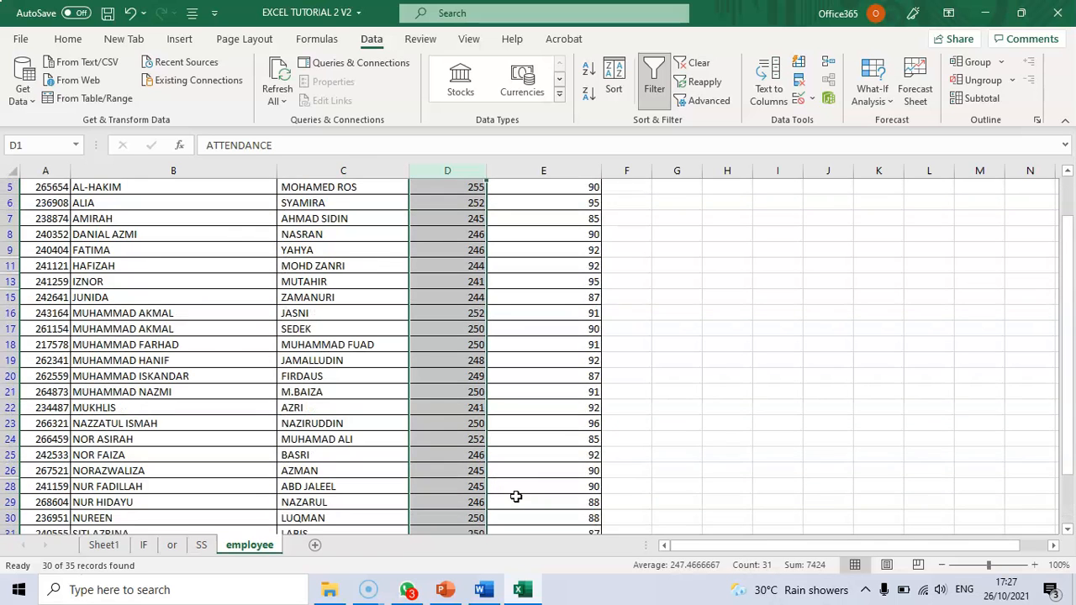
scroll(516, 497, "up", 1)
scroll(516, 497, "up", 1)
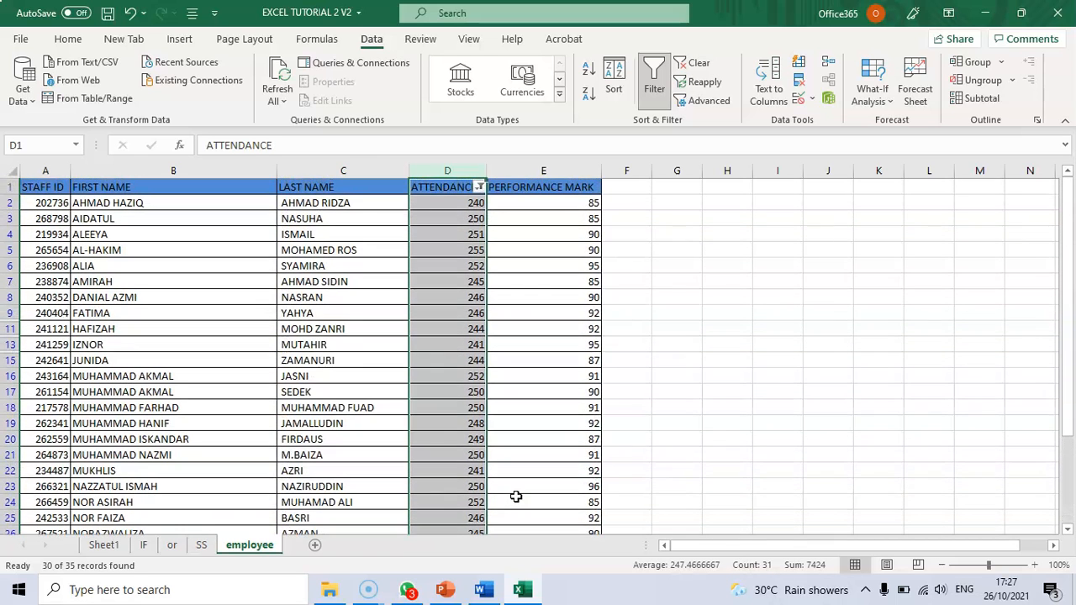
scroll(516, 497, "down", 5)
scroll(517, 497, "down", 1)
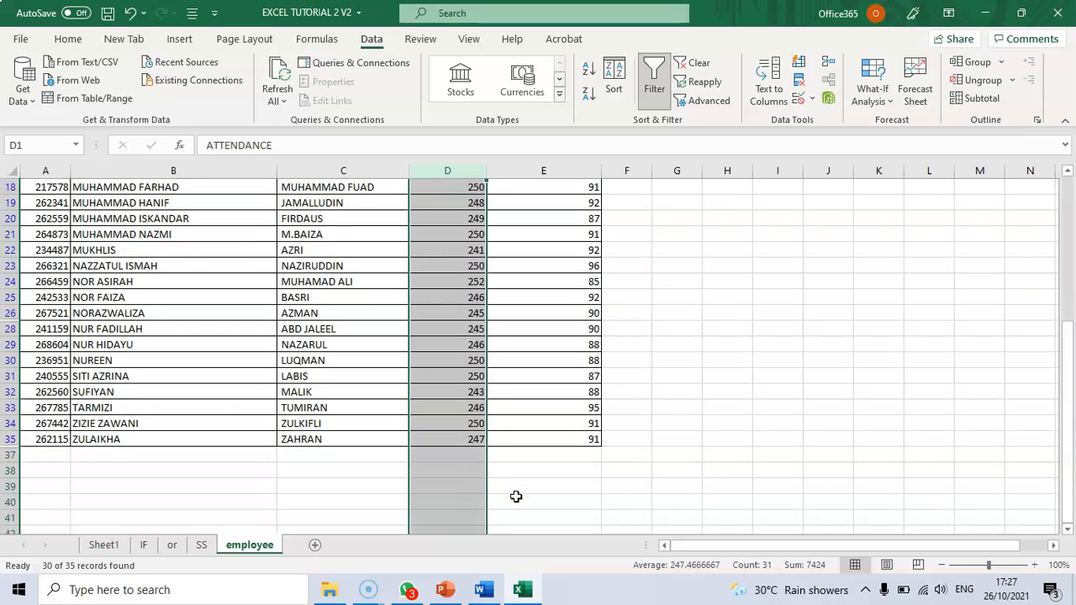
scroll(516, 497, "up", 5)
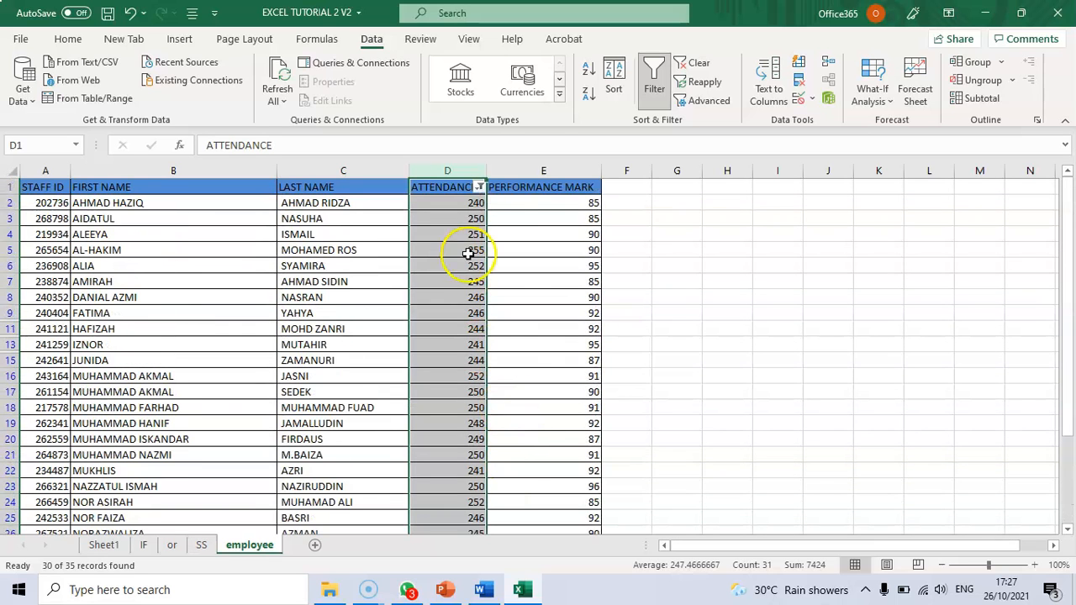
Filter the ATTENDANCE column to show only the values 250, 251, 252 and 255.
left_click(479, 188)
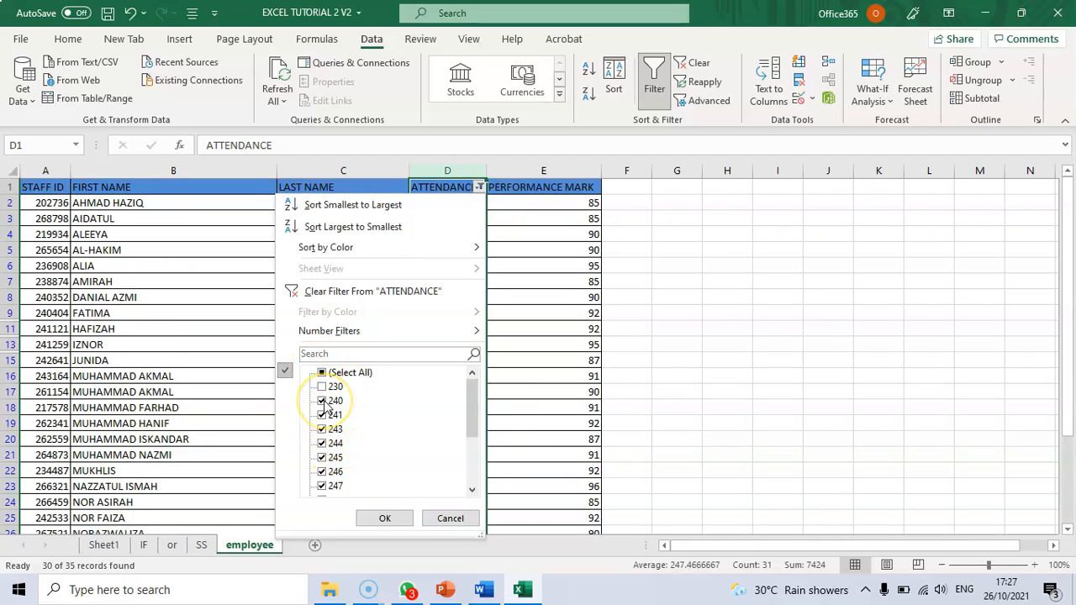
left_click(321, 401)
left_click(321, 416)
left_click(321, 429)
left_click(321, 443)
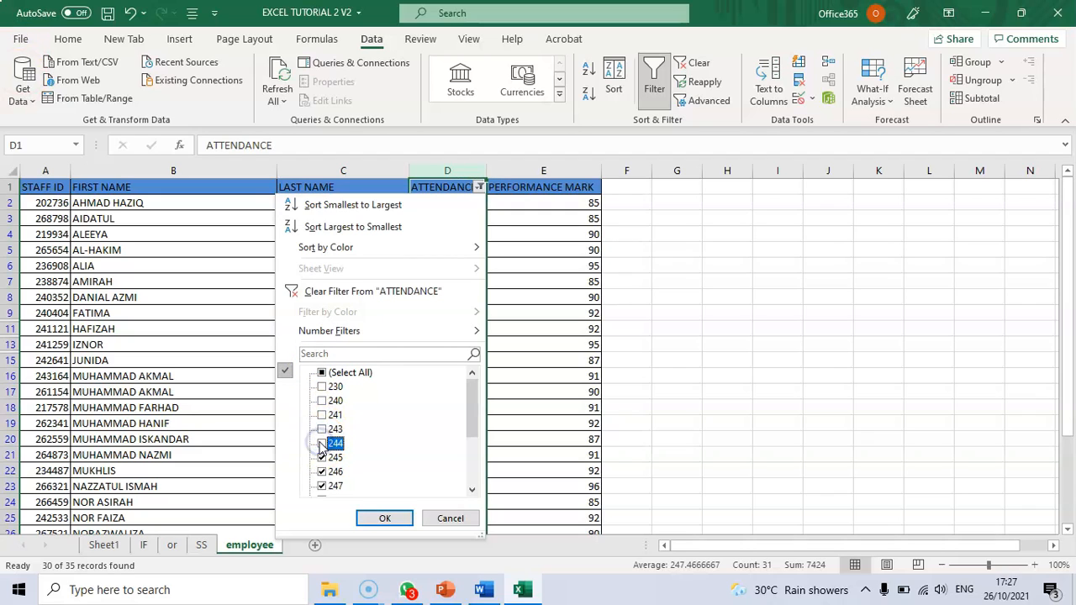
left_click(321, 373)
left_click(322, 373)
scroll(352, 400, "down", 3)
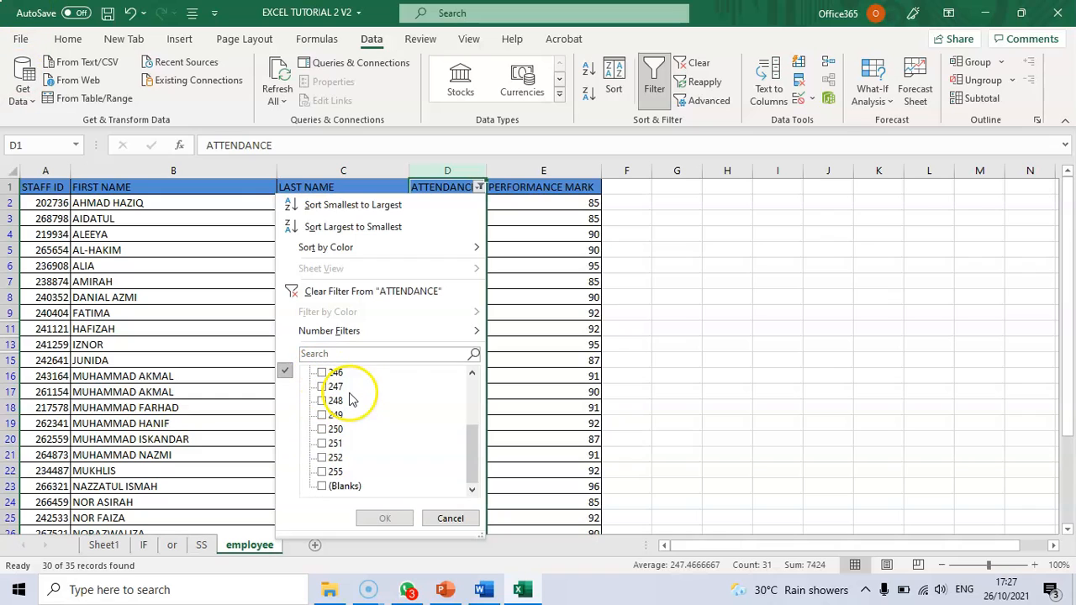
left_click(323, 471)
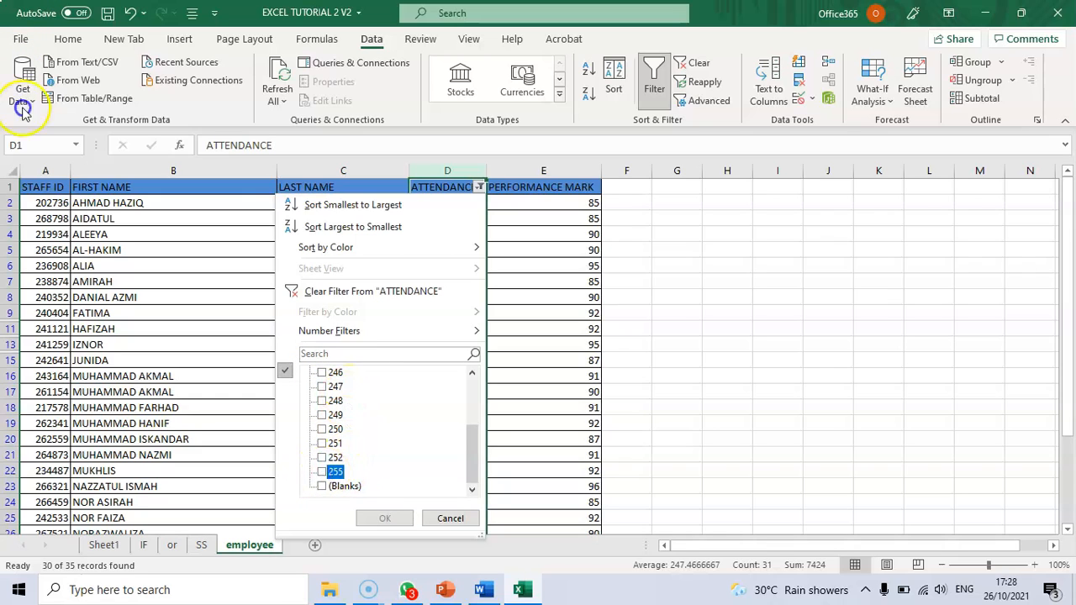
left_click(321, 458)
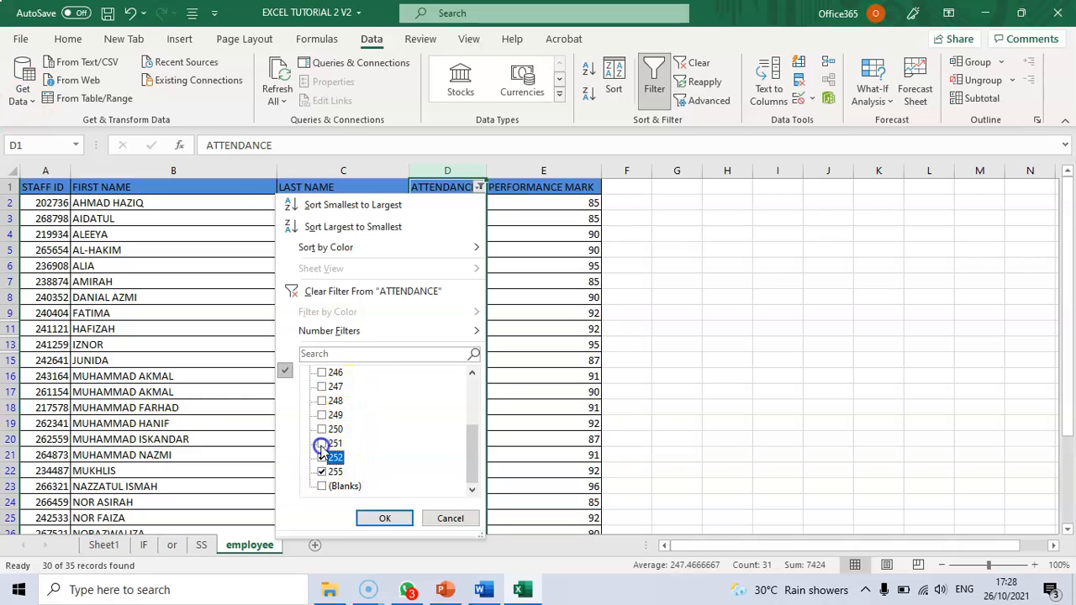
left_click(321, 430)
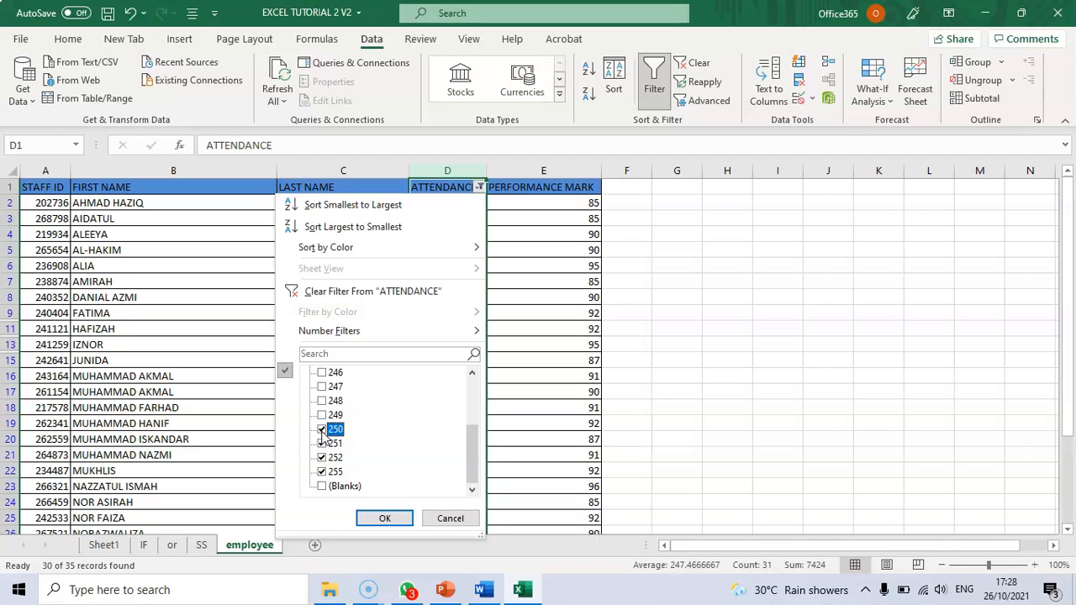
left_click(372, 516)
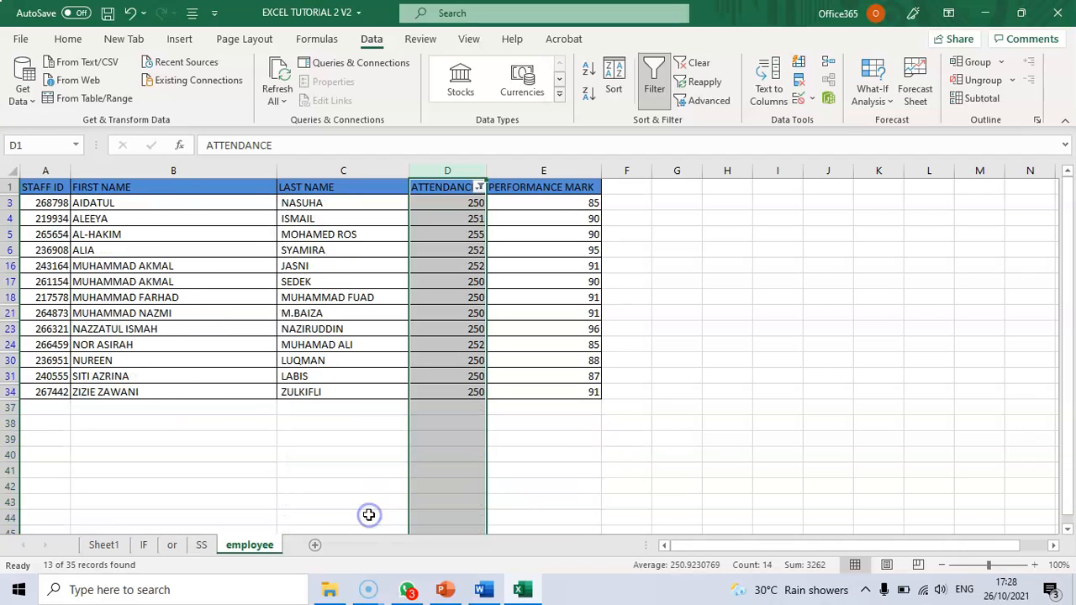
left_click(320, 452)
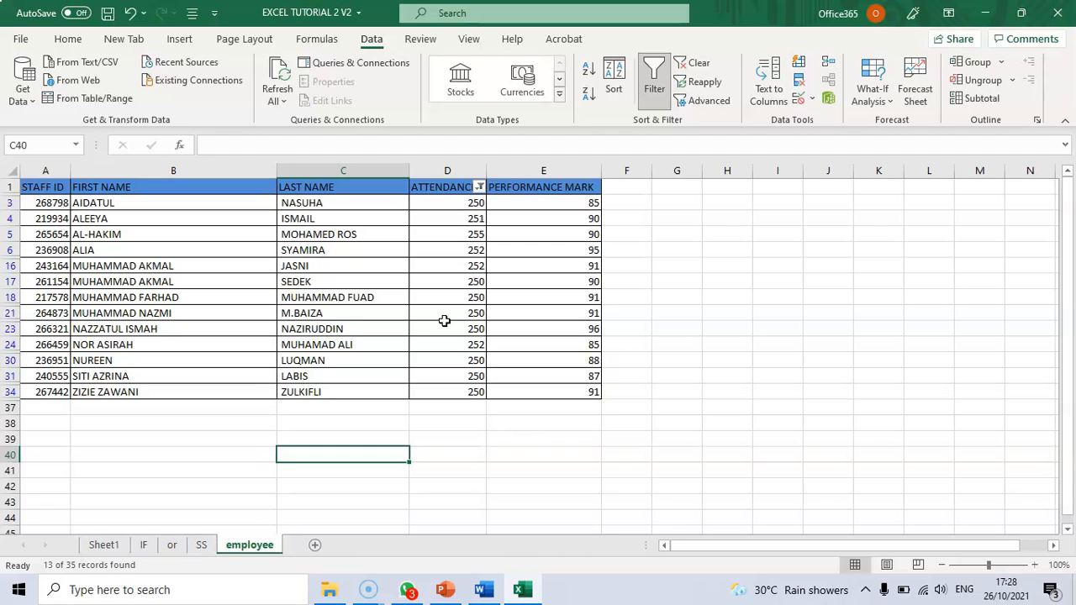
Copy the filtered employee table with its headers and paste it as values at cell A1 of a new sheet.
left_click_drag(40, 190, 561, 392)
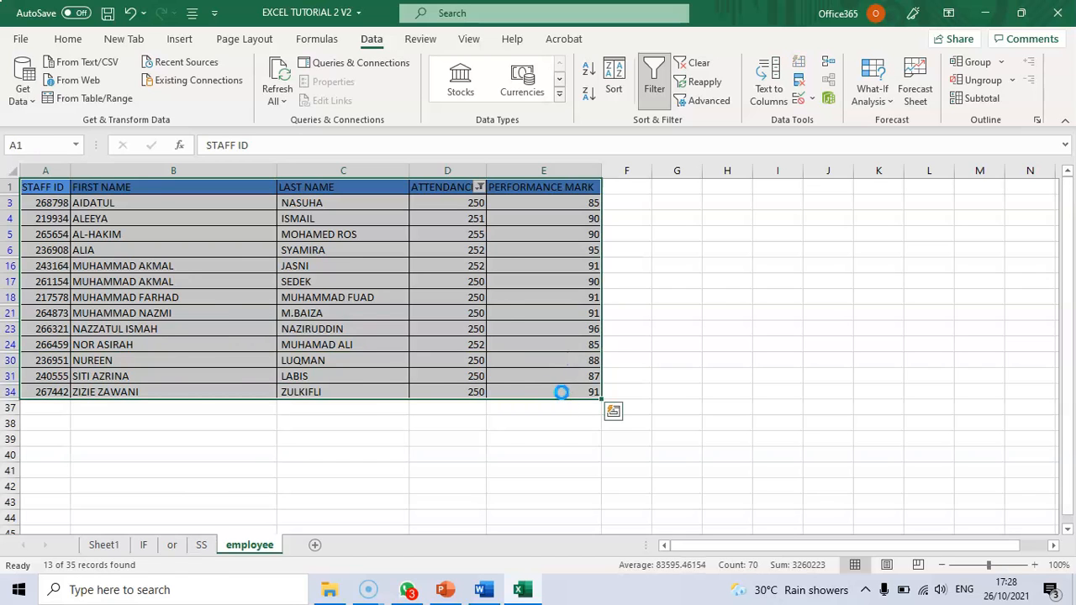
key("ctrl+c")
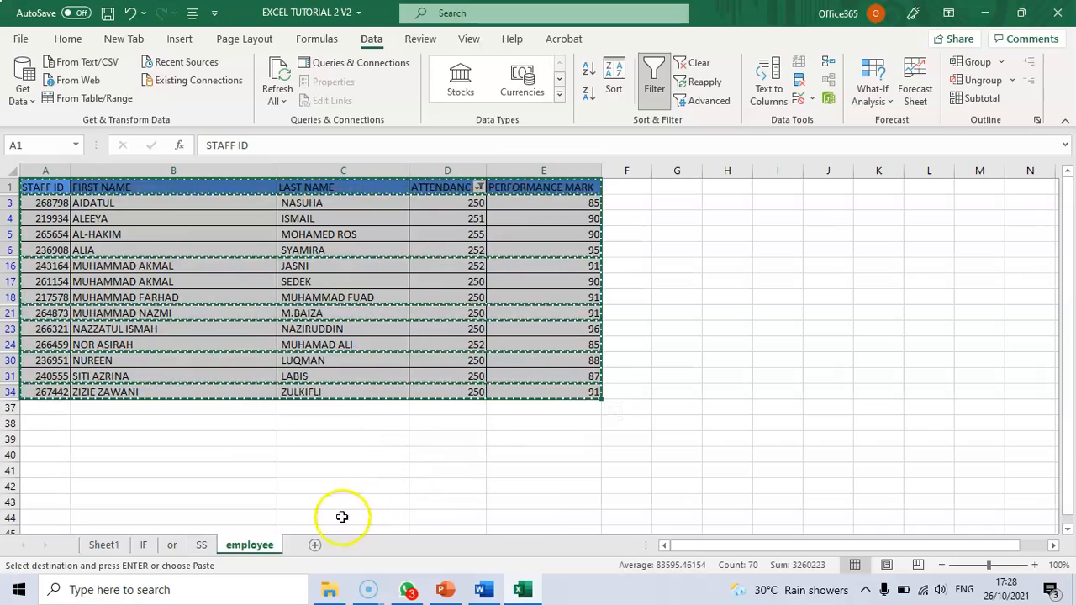
left_click(313, 545)
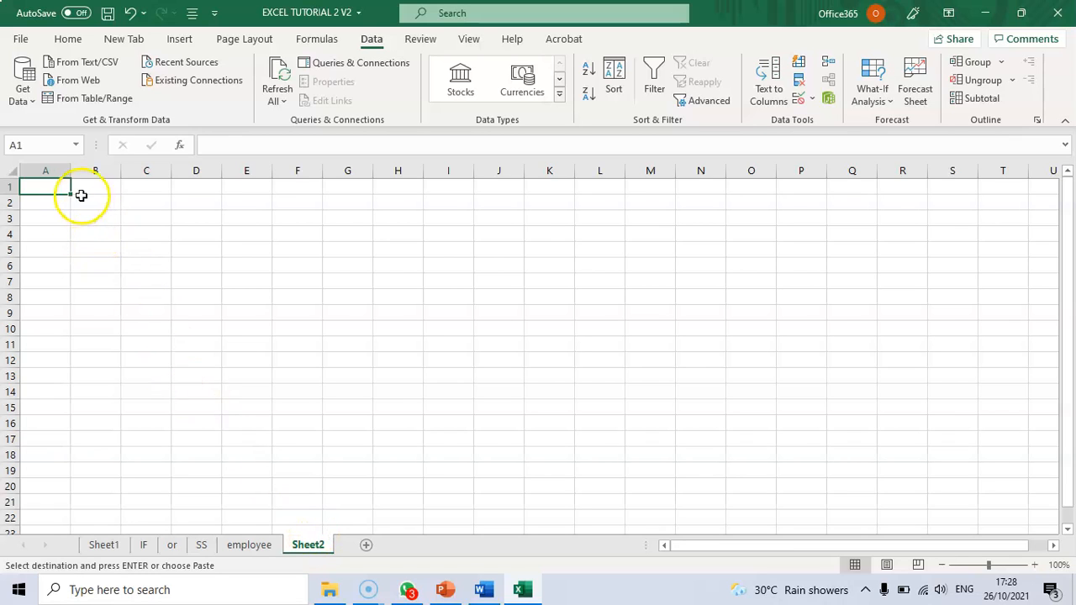
right_click(55, 190)
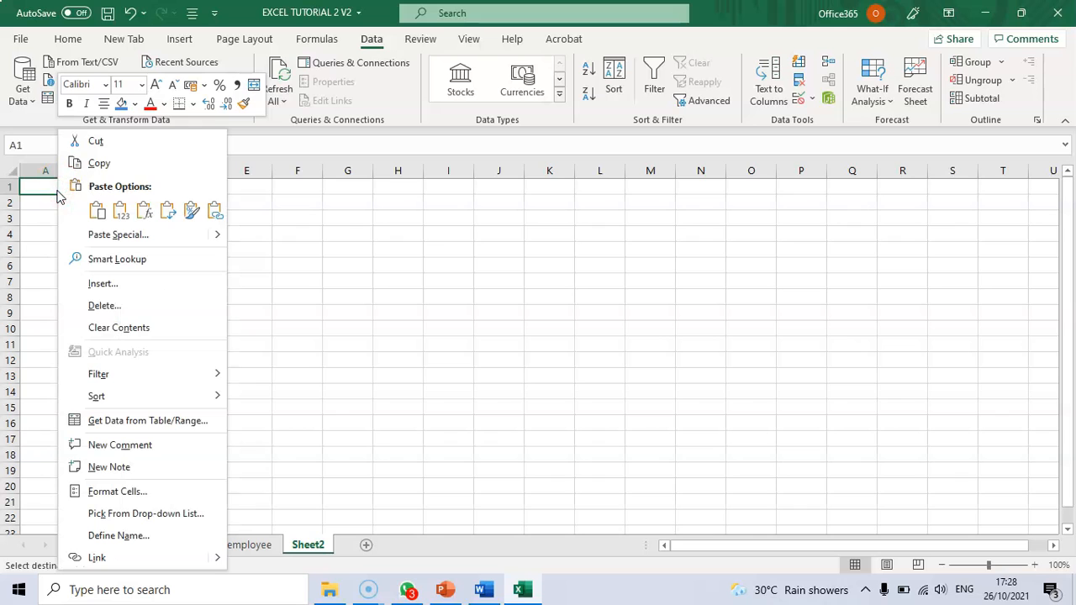
left_click(124, 217)
left_click_drag(483, 262, 483, 257)
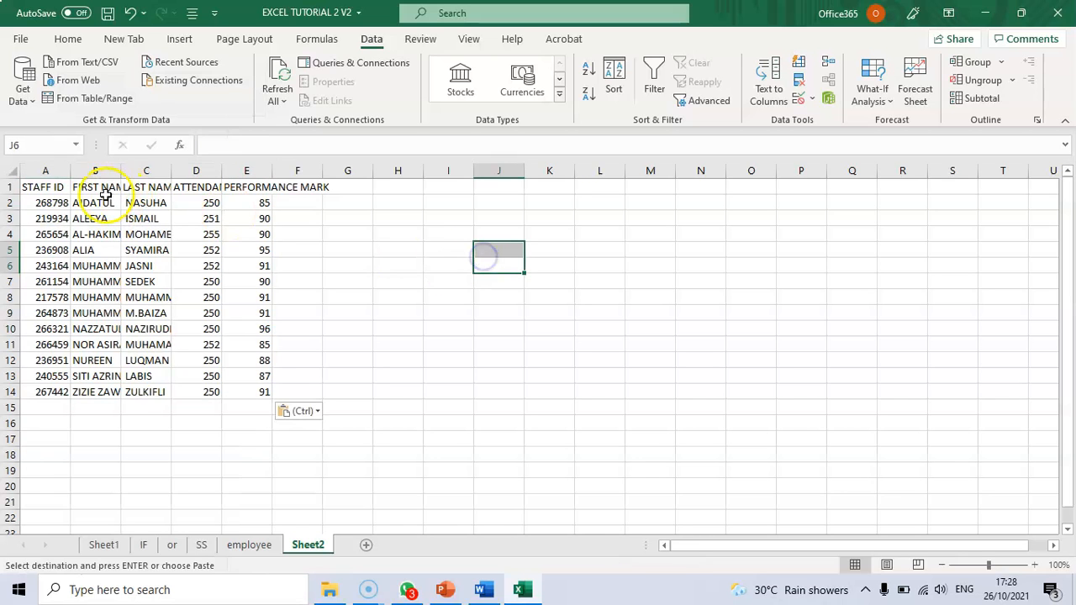
Widen columns A to E on Sheet2 to fit the names and the ATTENDANCE and PERFORMANCE MARK headings.
left_click_drag(121, 170, 187, 172)
left_click_drag(70, 171, 105, 173)
left_click_drag(277, 173, 505, 171)
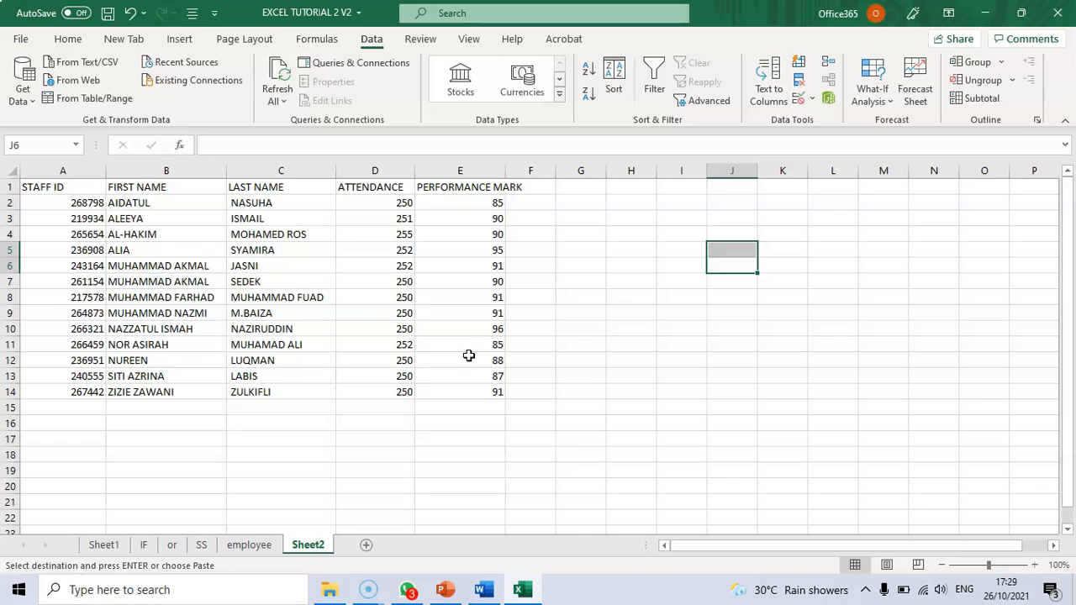
Return to the employee sheet, show all ATTENDANCE values again and cancel the pending copy selection.
left_click(254, 547)
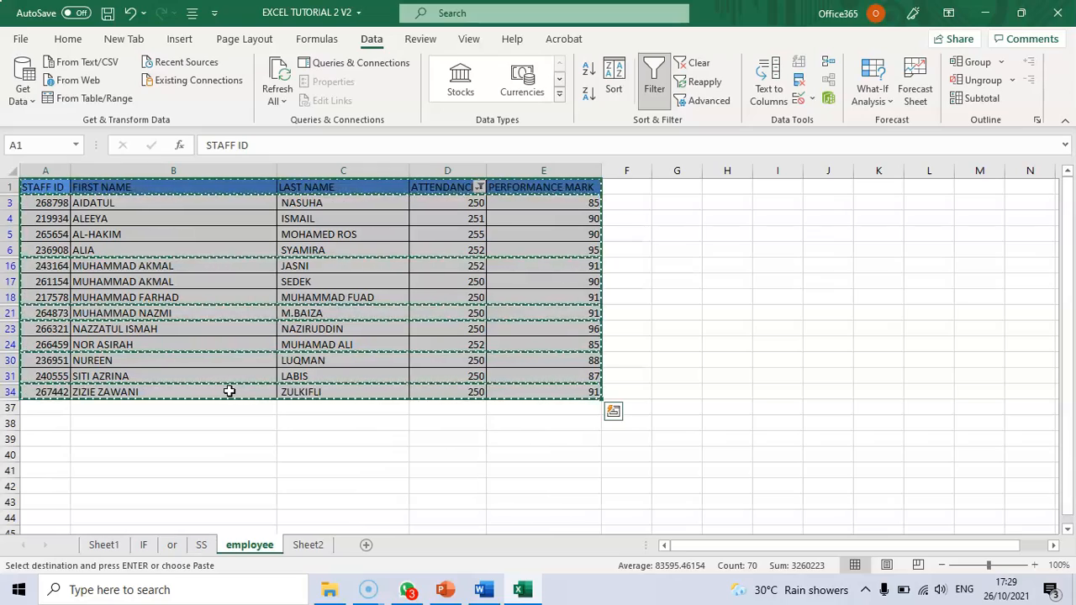
left_click(479, 186)
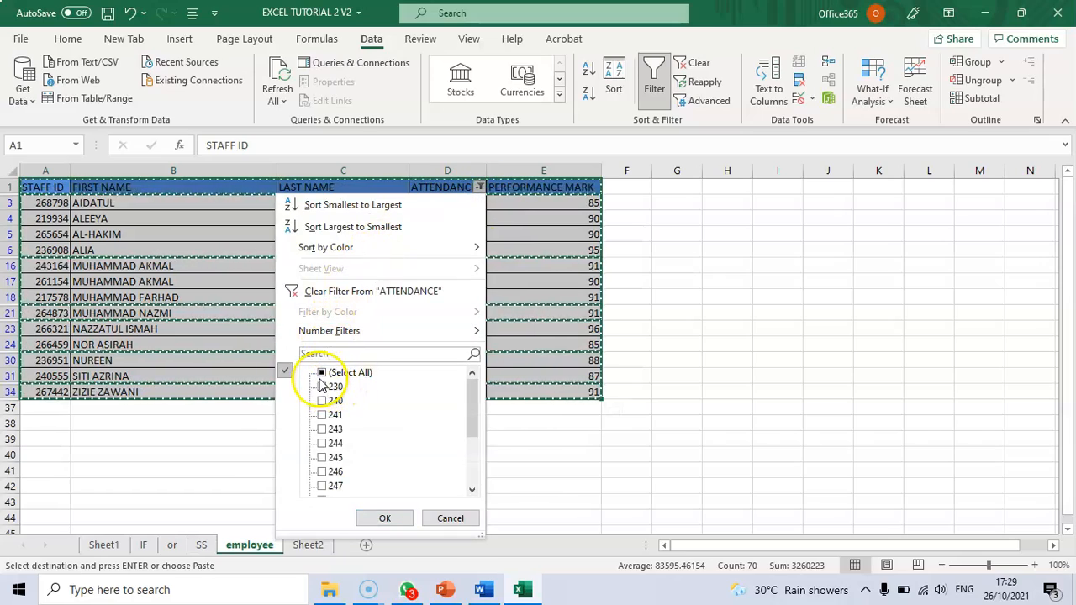
left_click(384, 518)
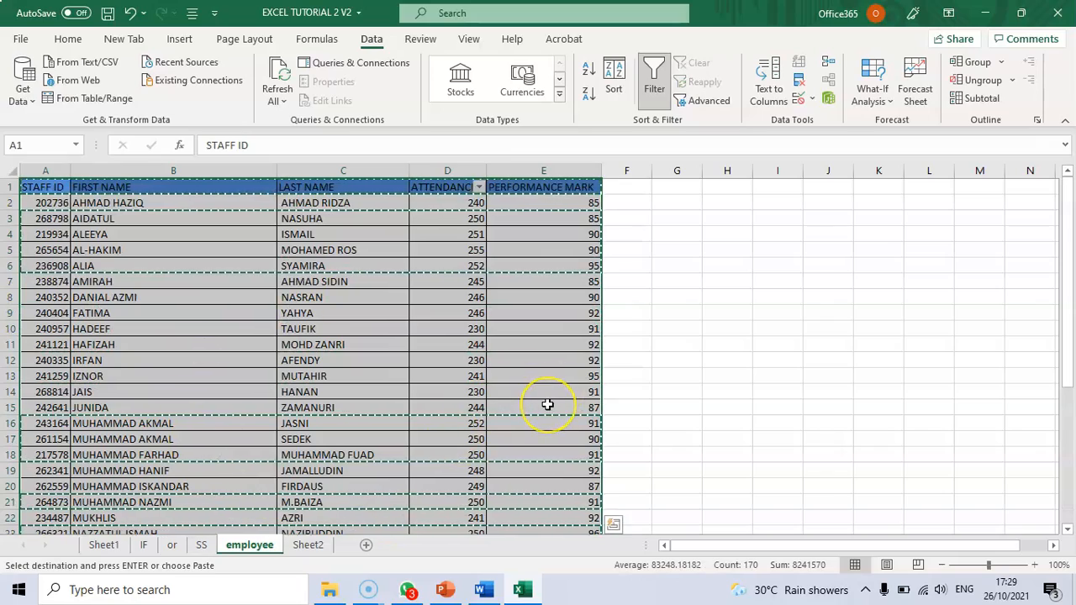
scroll(547, 404, "down", 8)
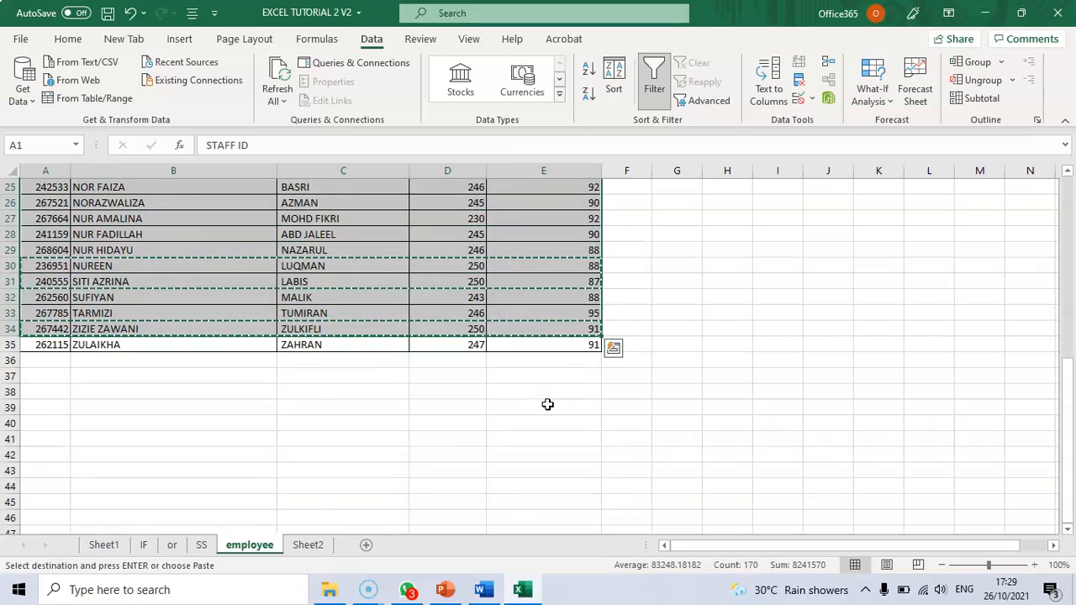
scroll(548, 404, "up", 8)
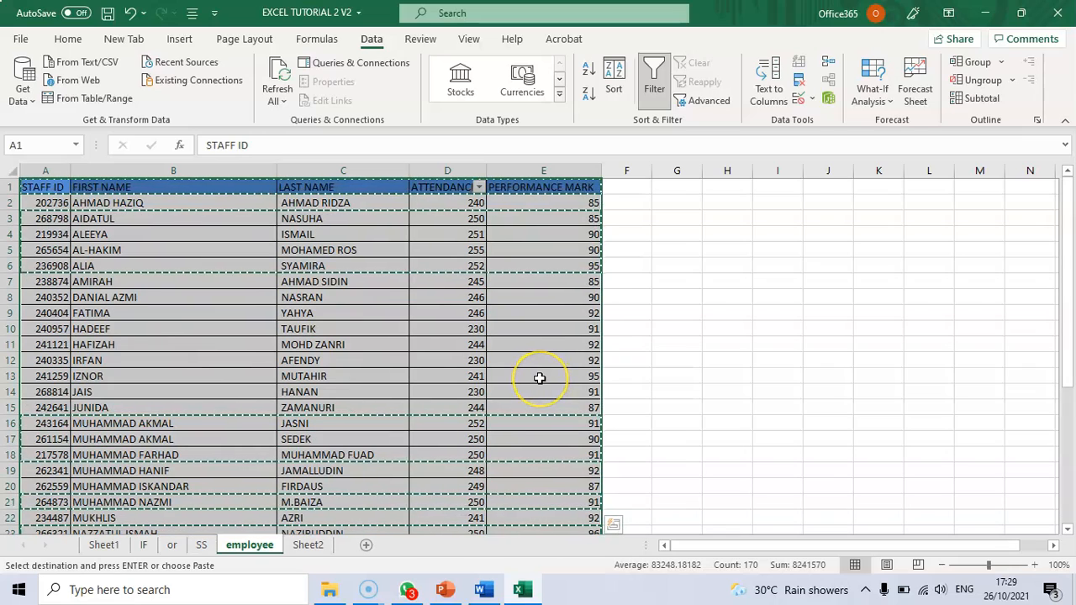
key("Escape")
scroll(540, 378, "down", 6)
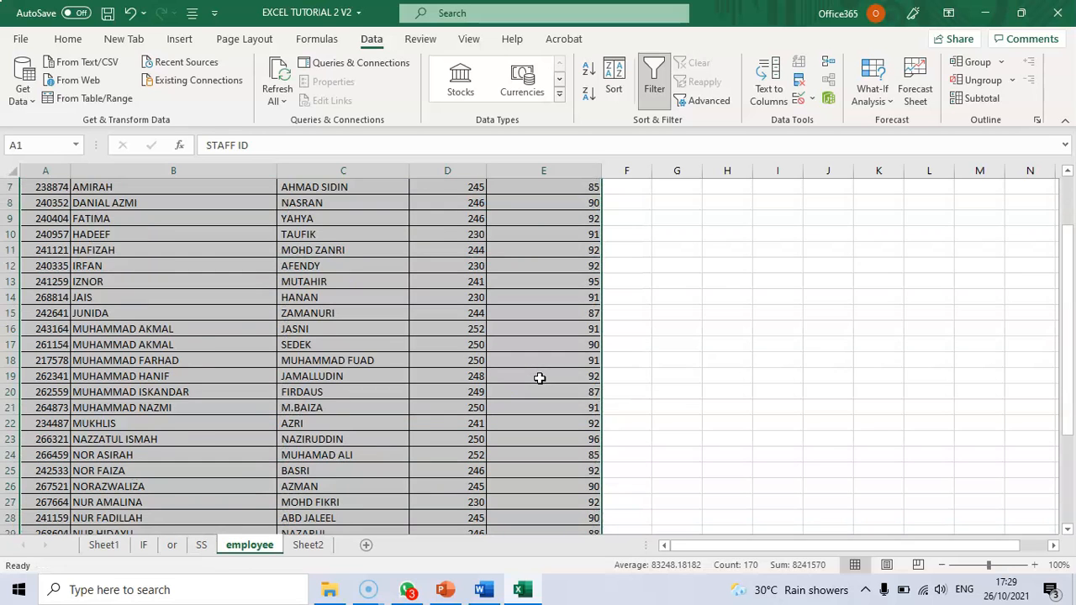
scroll(539, 378, "up", 6)
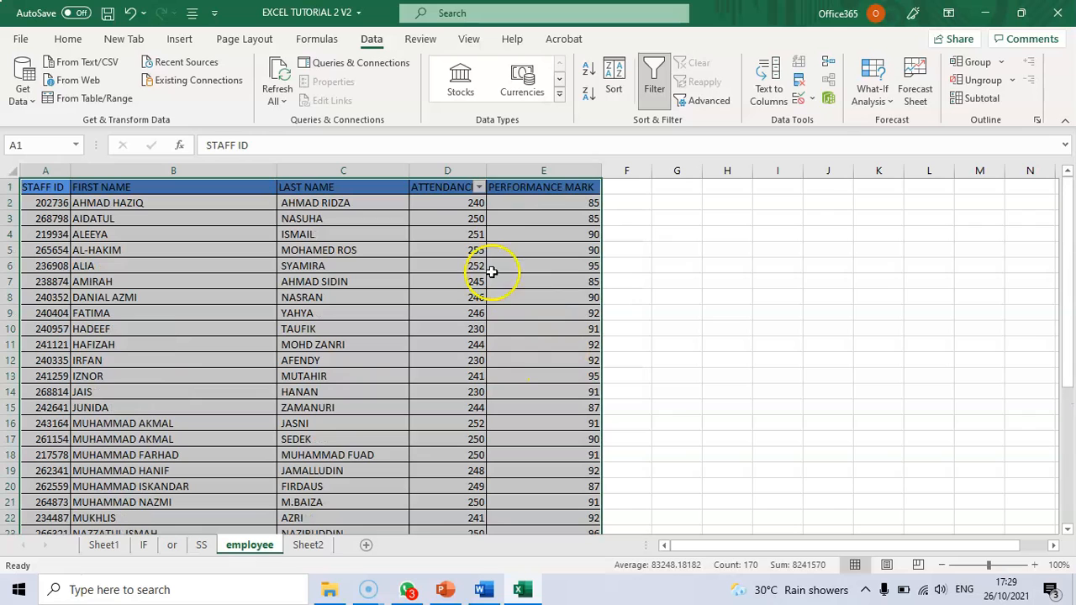
Replace the ATTENDANCE column's filter with one on the PERFORMANCE MARK column only.
left_click(533, 189)
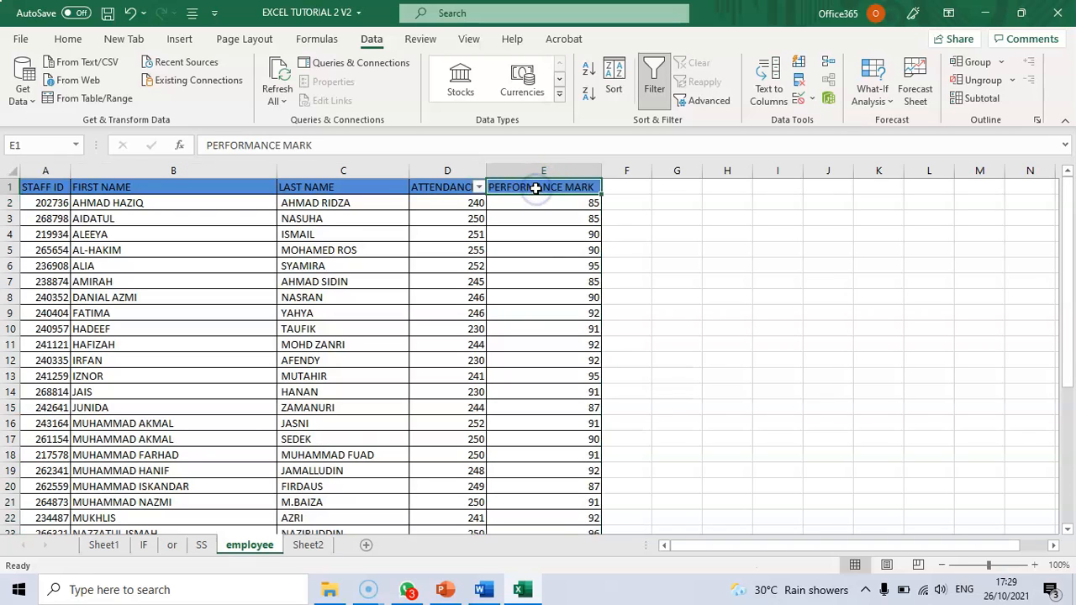
left_click_drag(535, 189, 528, 483)
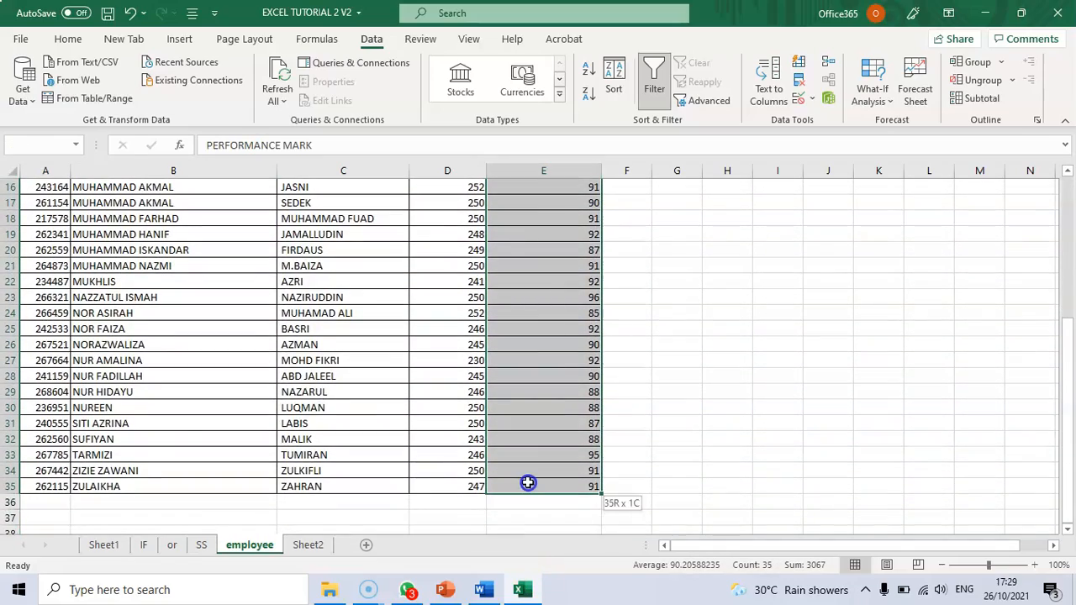
scroll(528, 484, "up", 5)
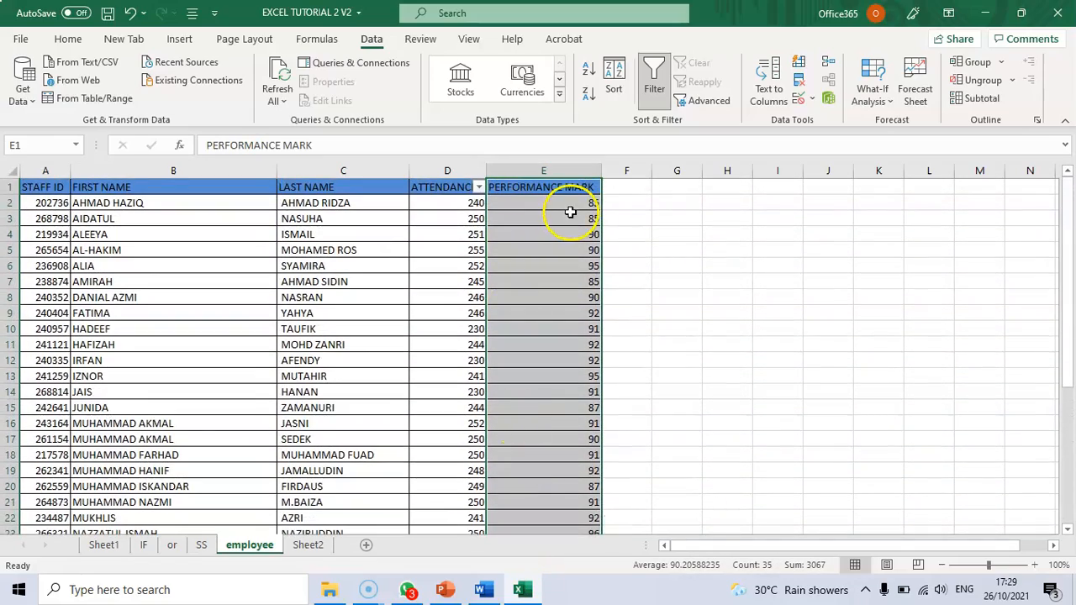
left_click(654, 91)
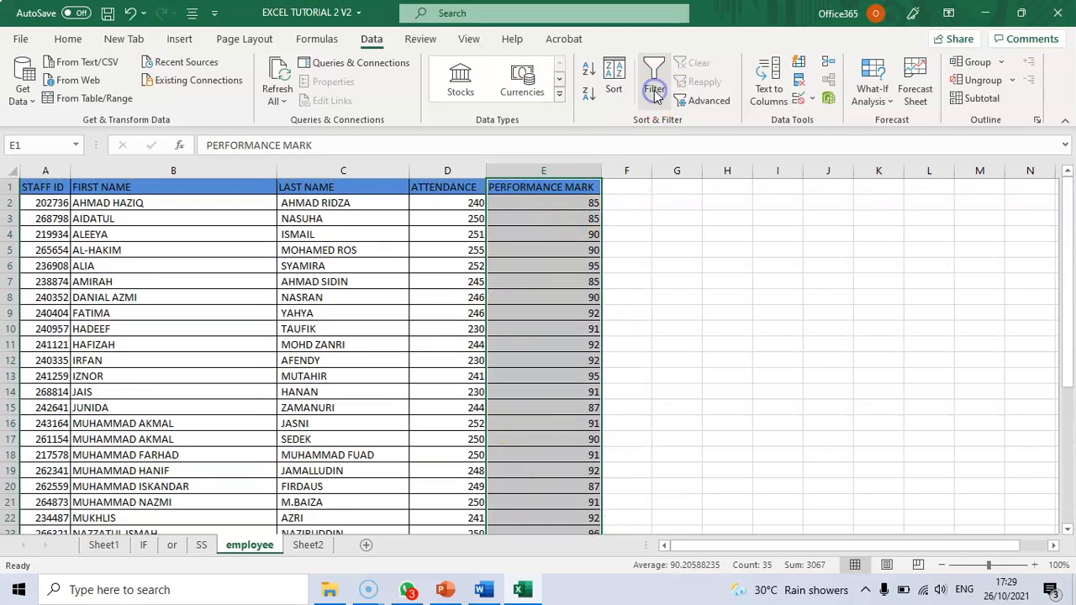
left_click(655, 91)
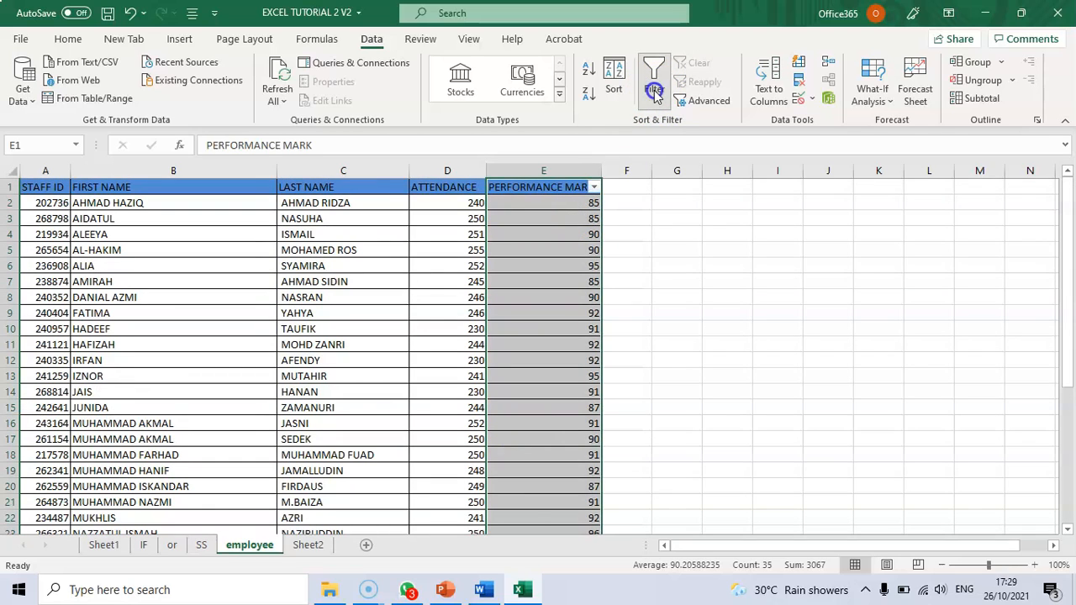
Turn on filtering for both the ATTENDANCE and PERFORMANCE MARK columns, rows 1 to 35.
left_click_drag(462, 190, 563, 501)
left_click(654, 76)
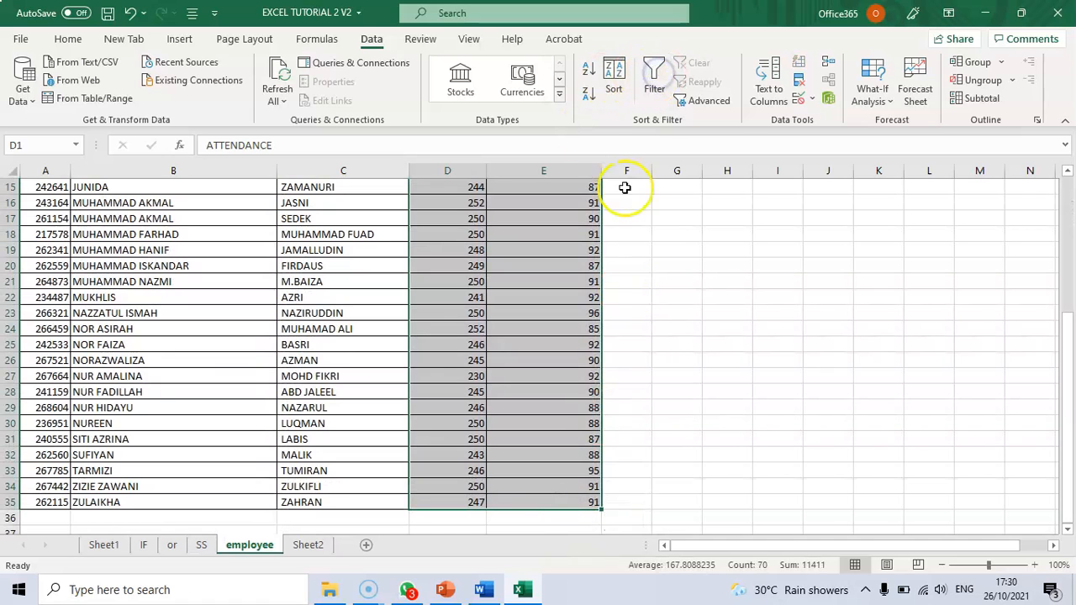
scroll(580, 273, "up", 5)
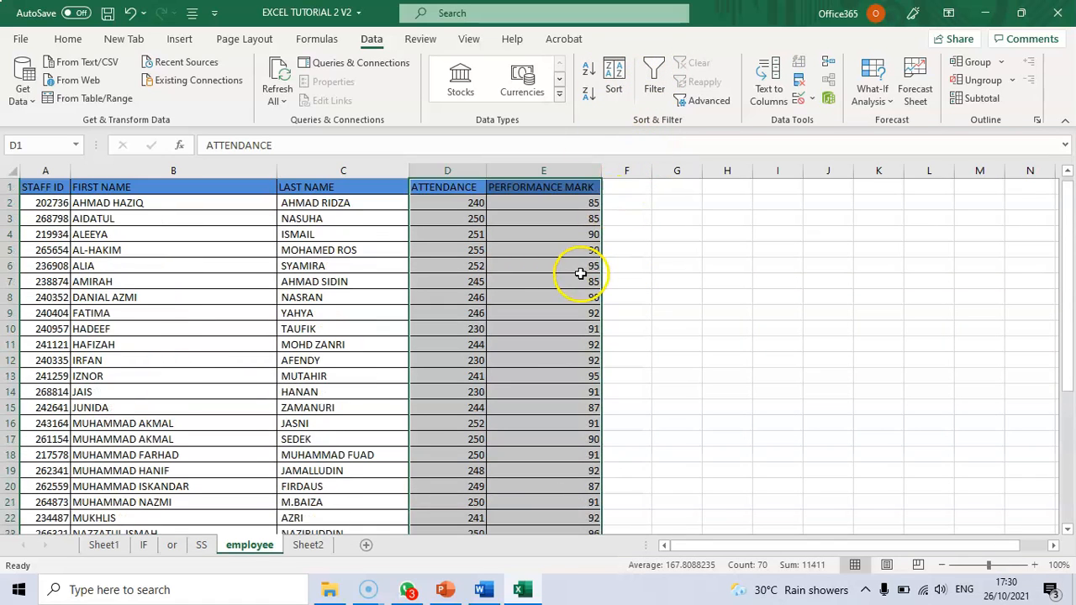
left_click(654, 77)
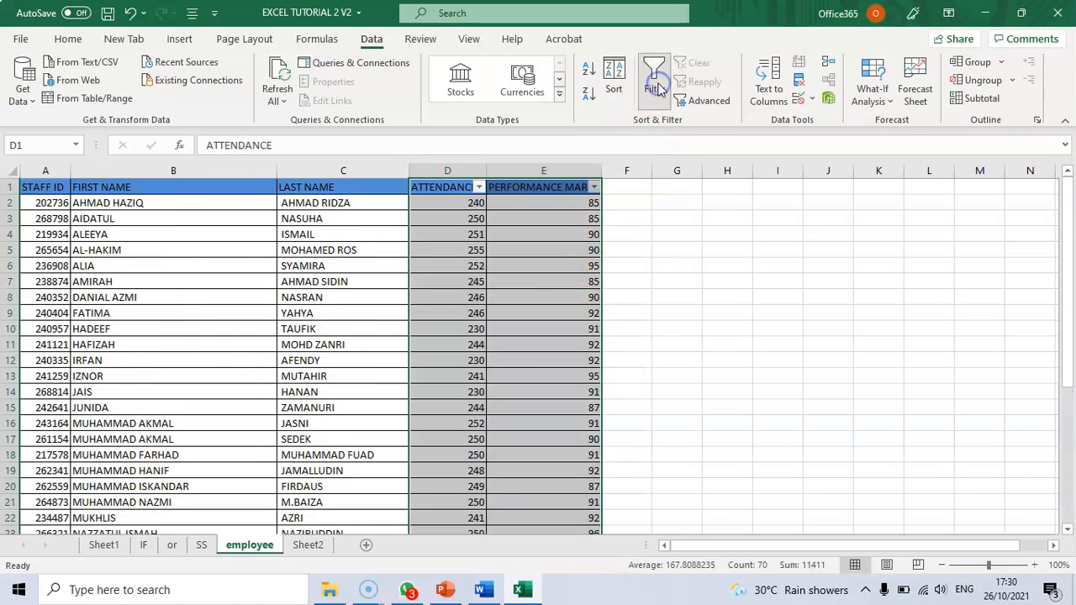
left_click(588, 217)
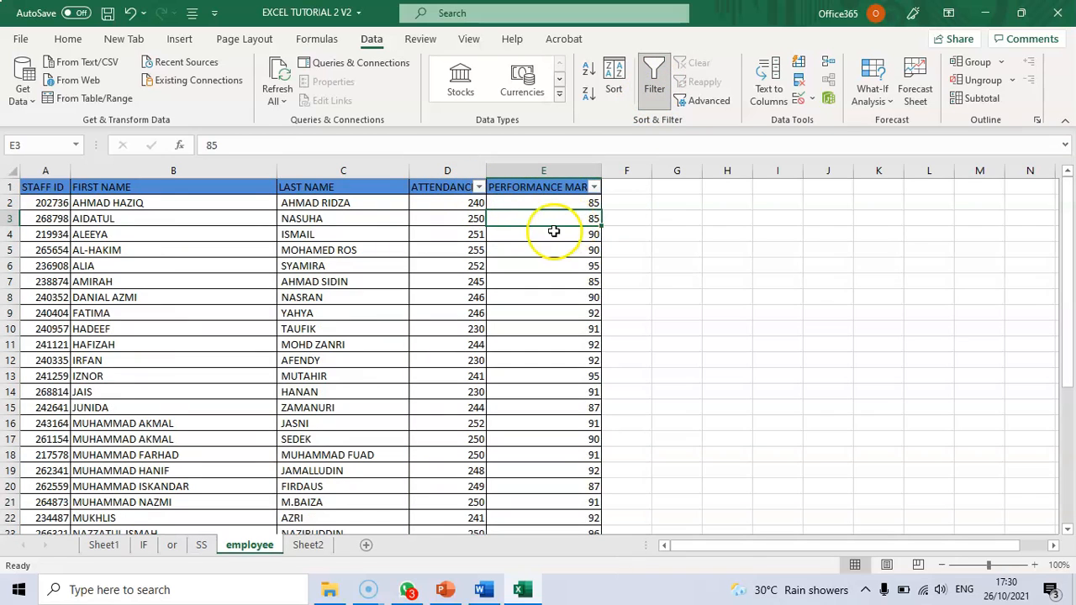
Filter the PERFORMANCE MARK column to show only the marks 91, 92, 95 and 96.
left_click(594, 187)
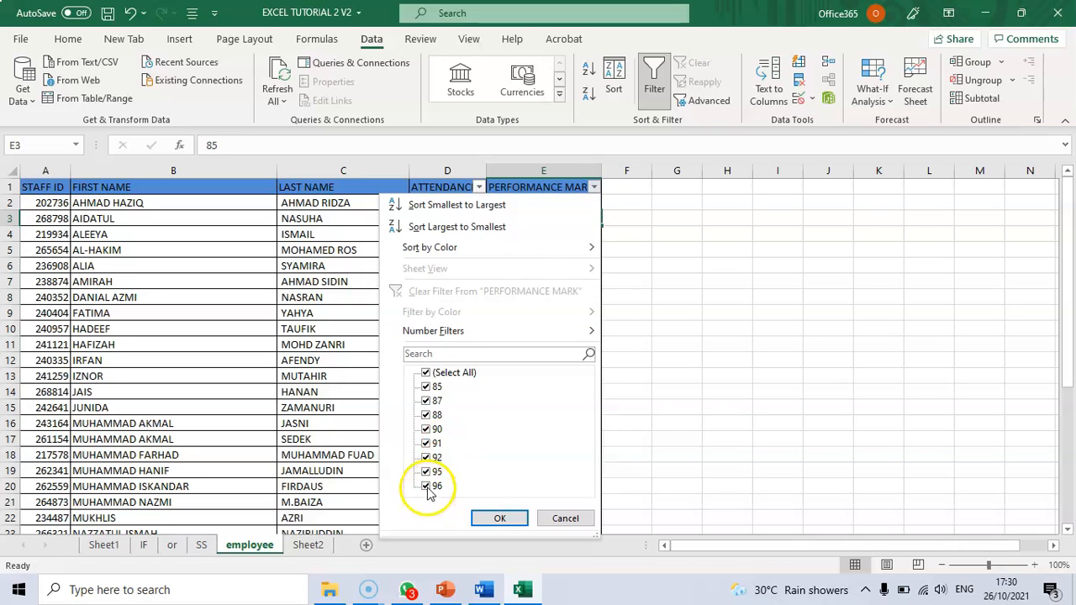
left_click(426, 375)
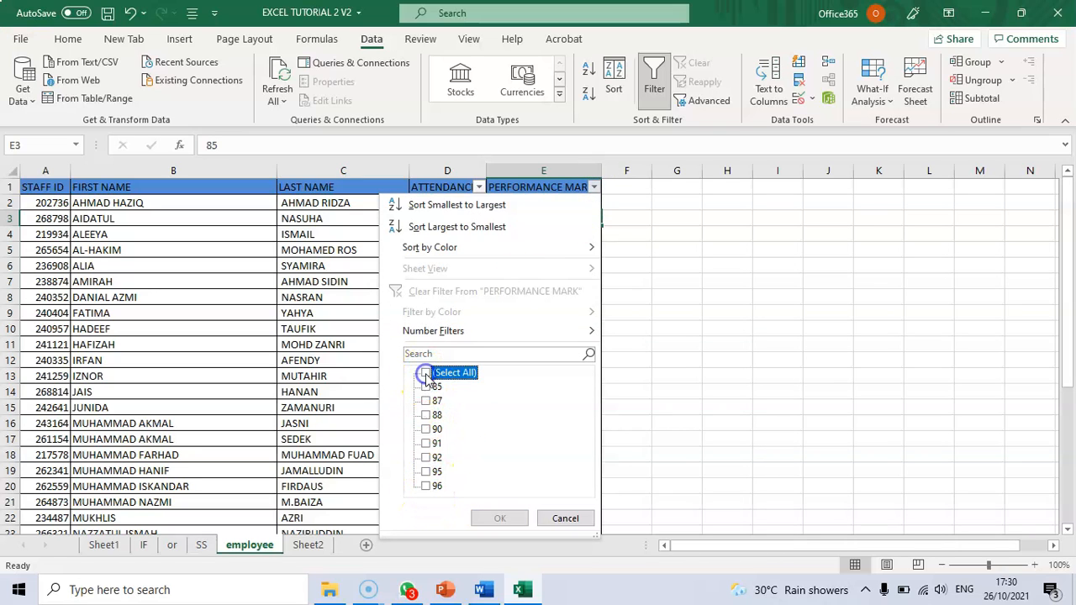
left_click(425, 485)
left_click(425, 471)
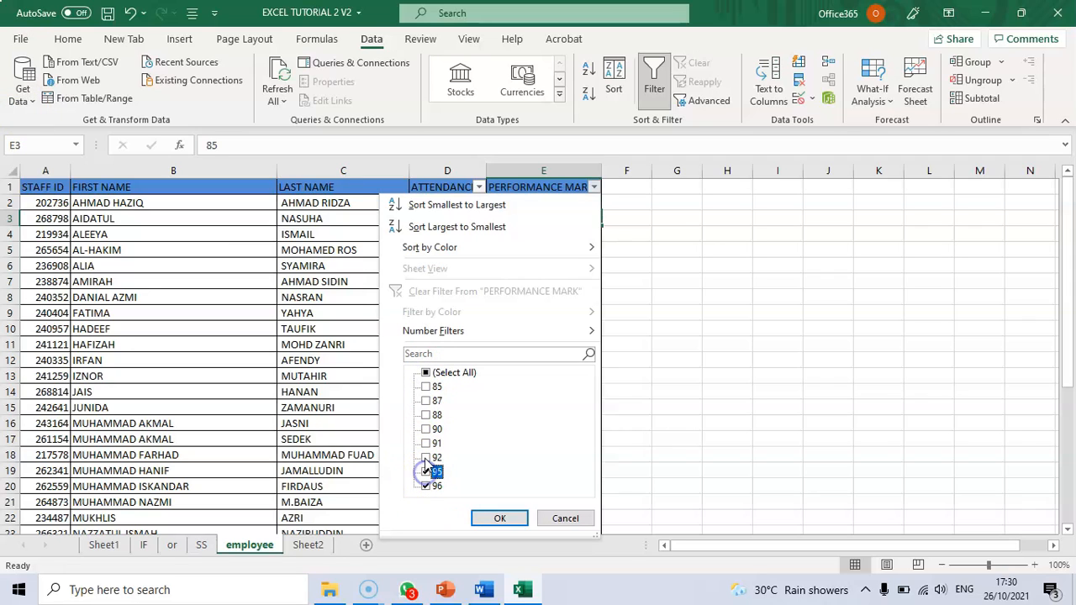
left_click(426, 444)
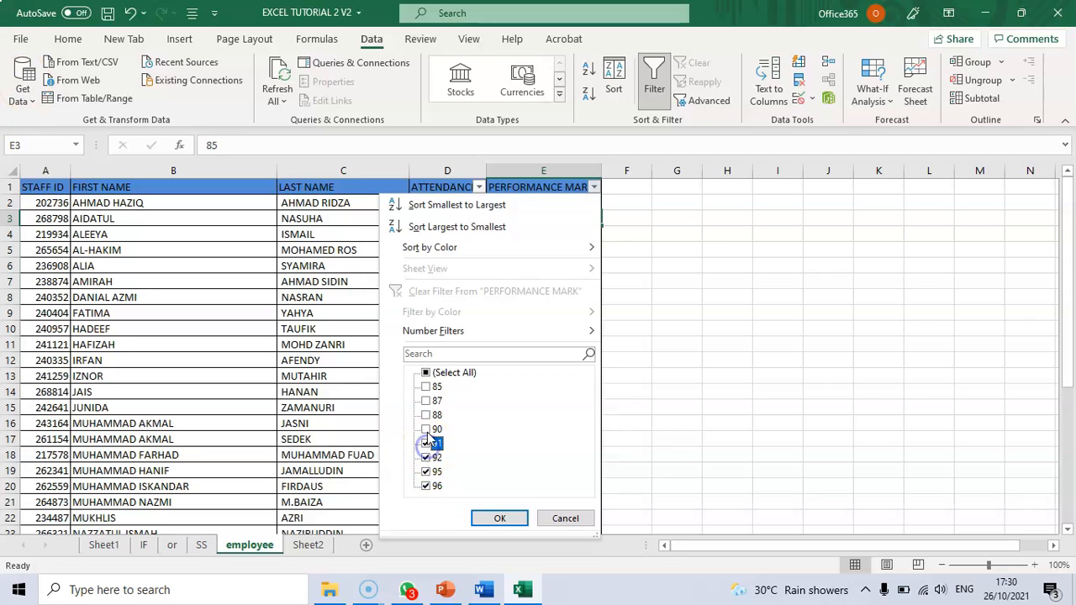
left_click(501, 518)
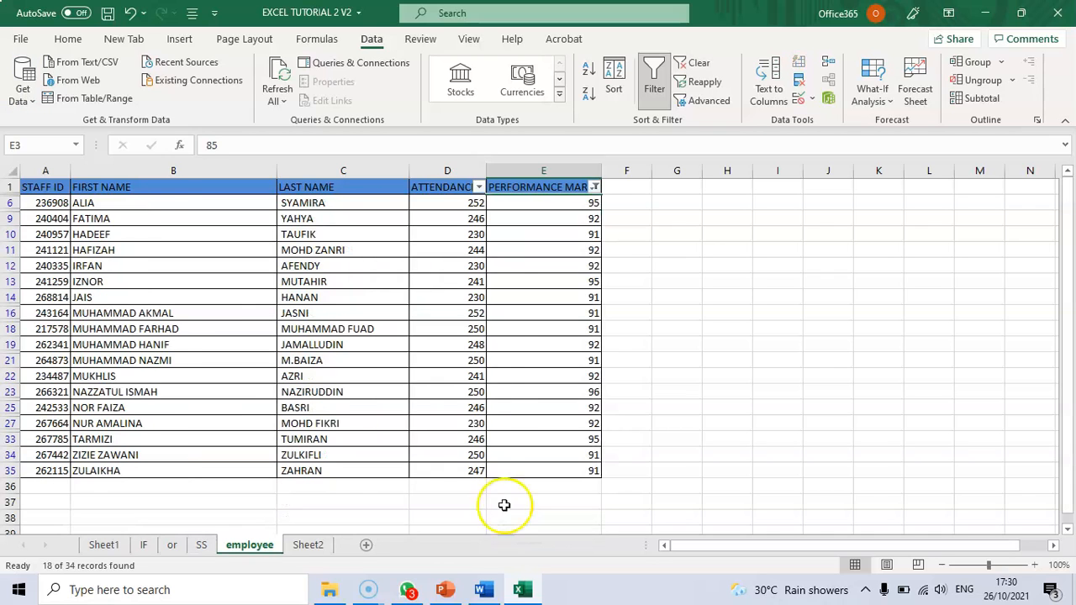
Filter the ATTENDANCE column to show only the values 250 and 252.
left_click(477, 188)
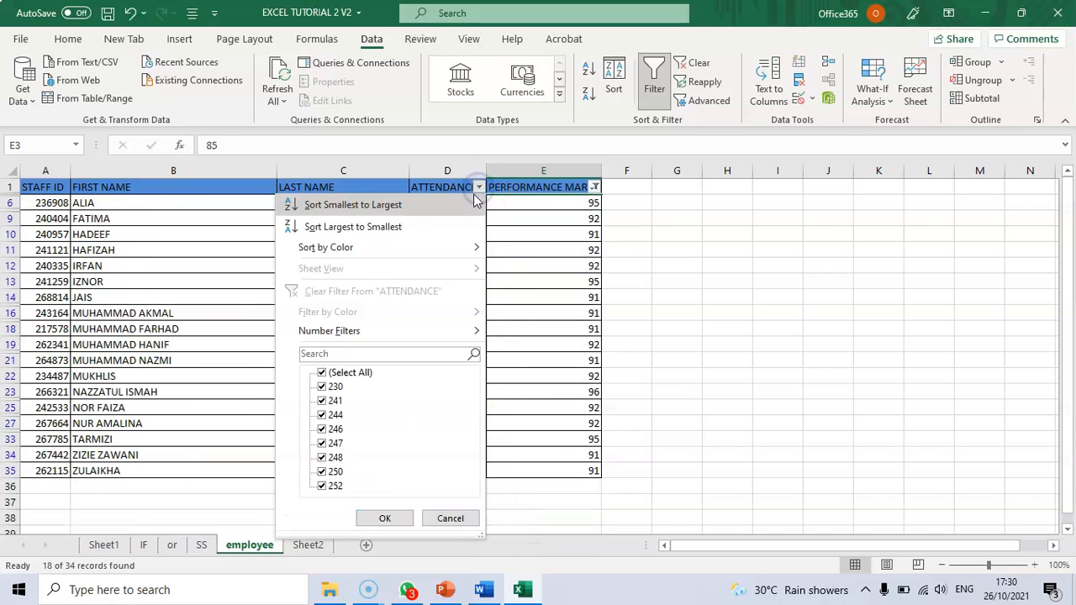
left_click(328, 375)
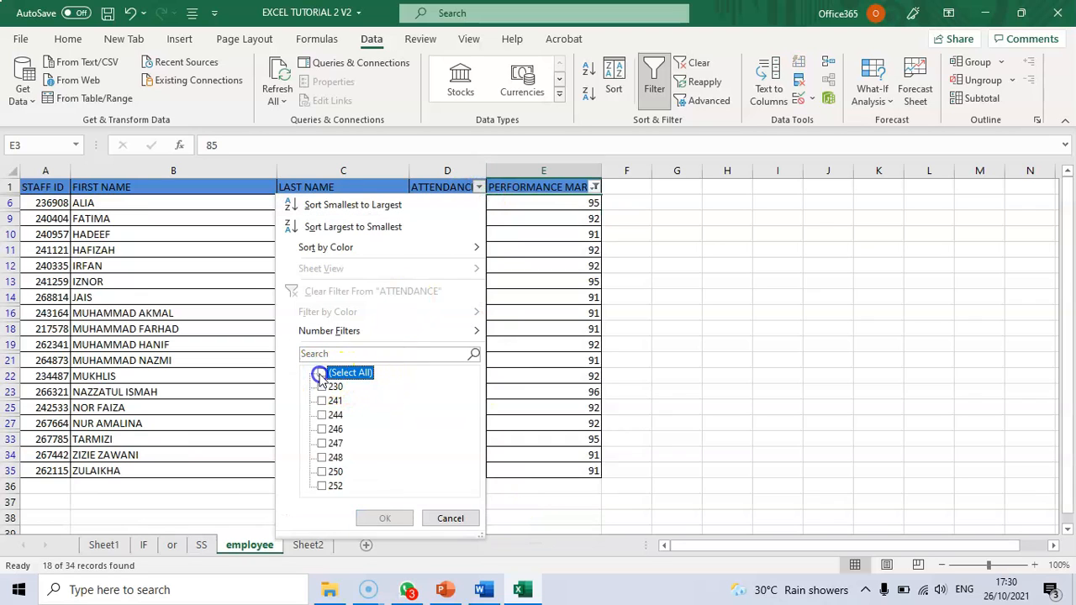
left_click(324, 472)
left_click(324, 487)
left_click(384, 519)
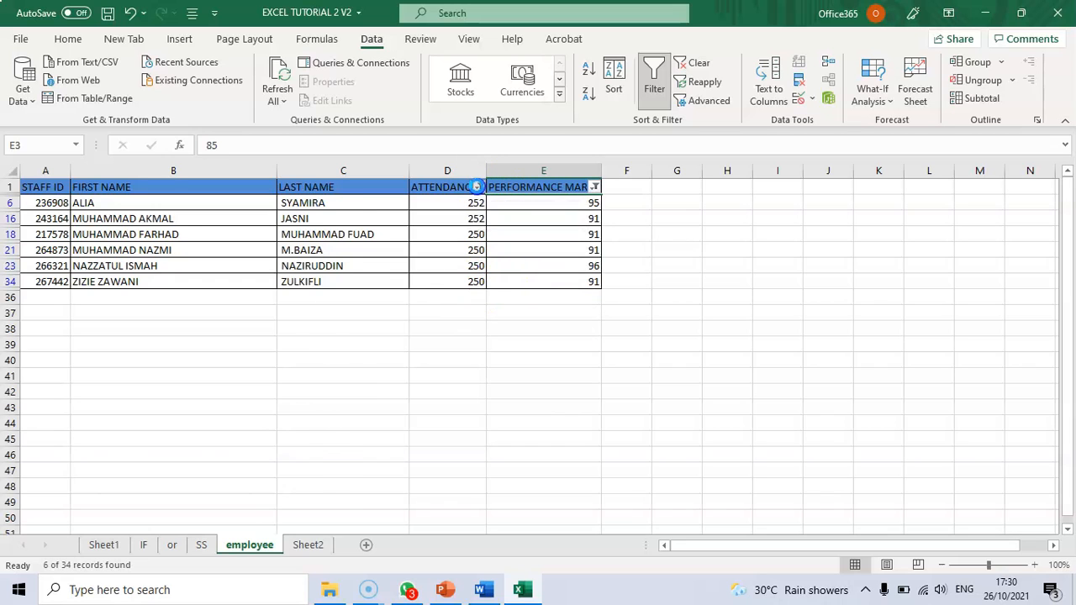
left_click(477, 186)
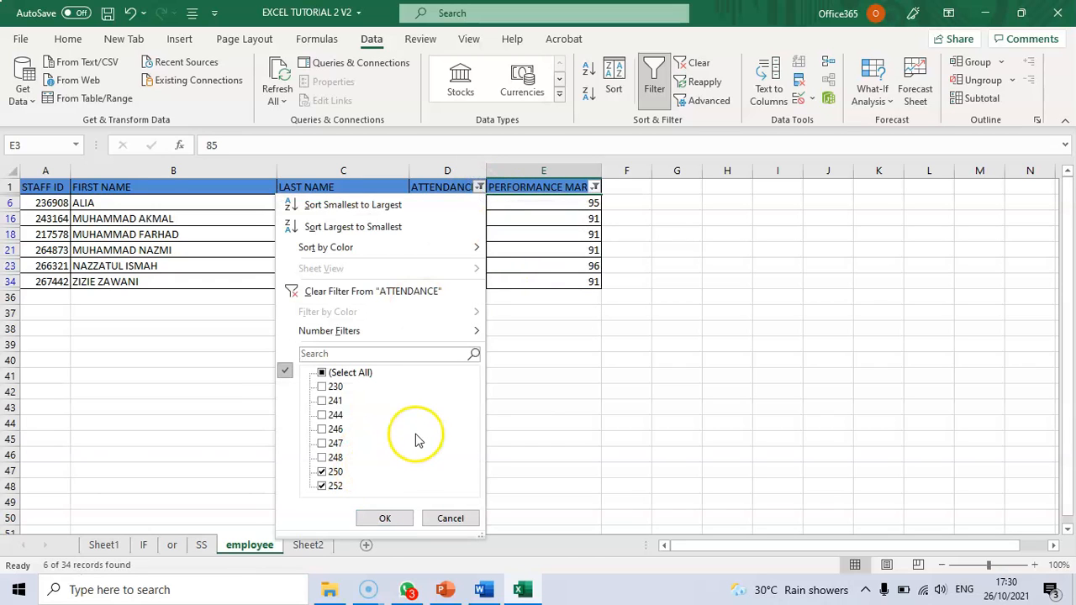
left_click(625, 353)
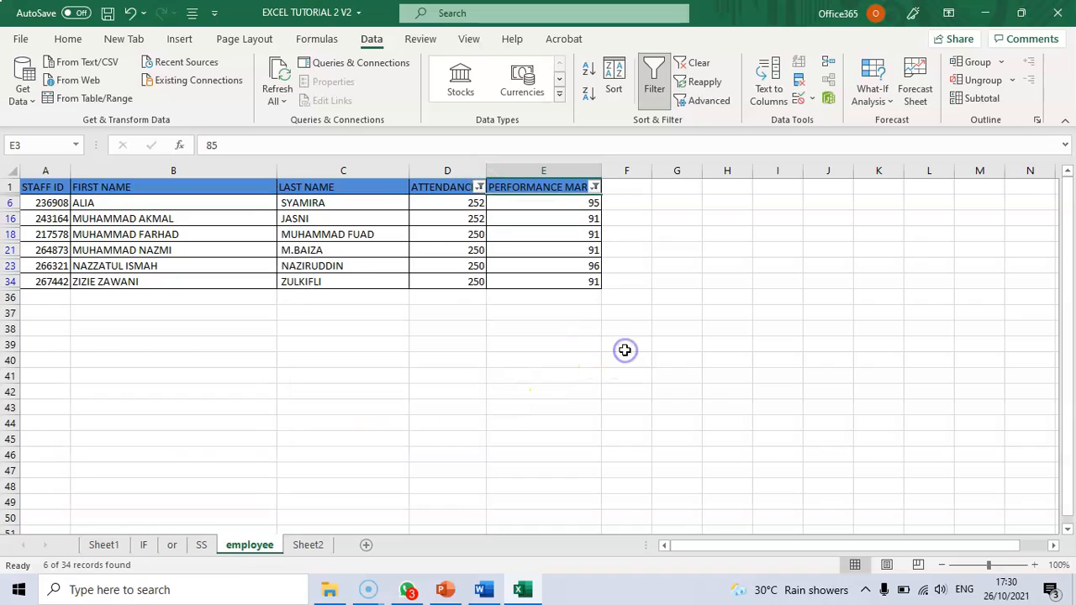
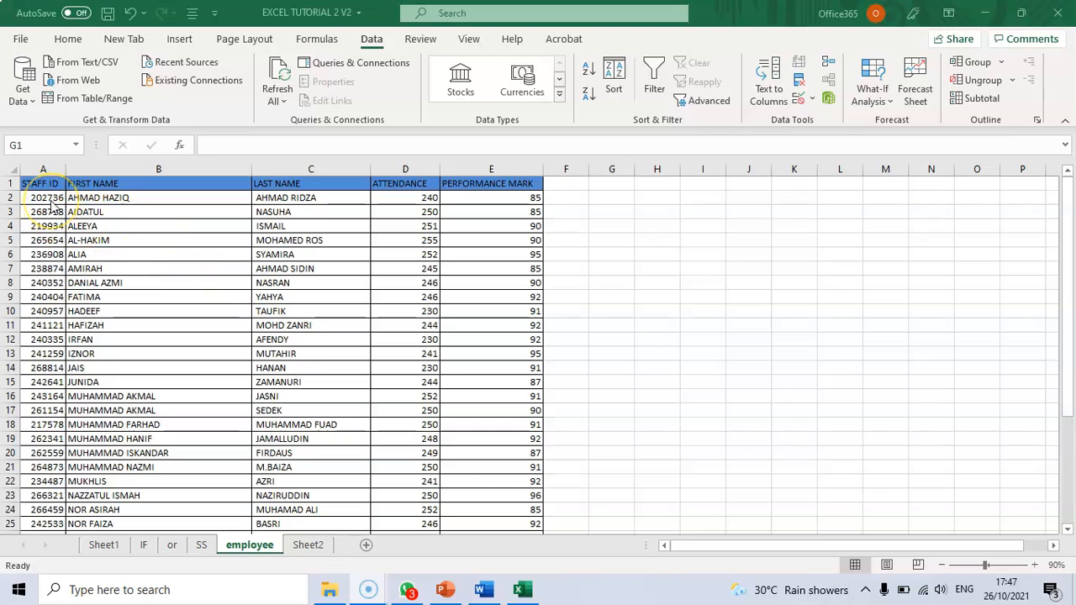
Copy the header row from A1:E1 to the cells starting at G1 and clear the copy selection.
left_click(39, 182)
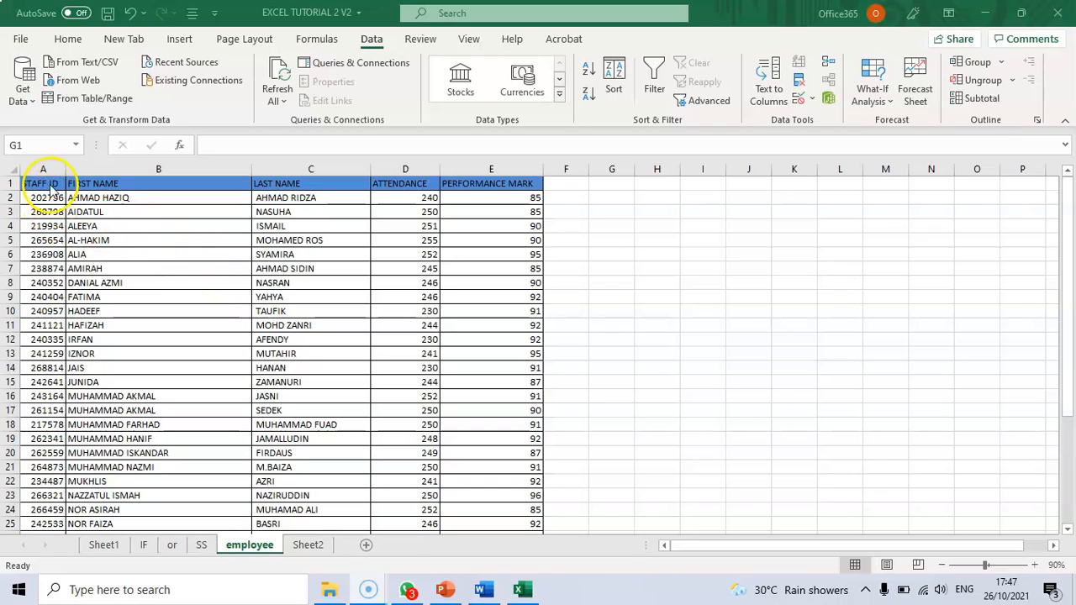
left_click_drag(34, 183, 522, 186)
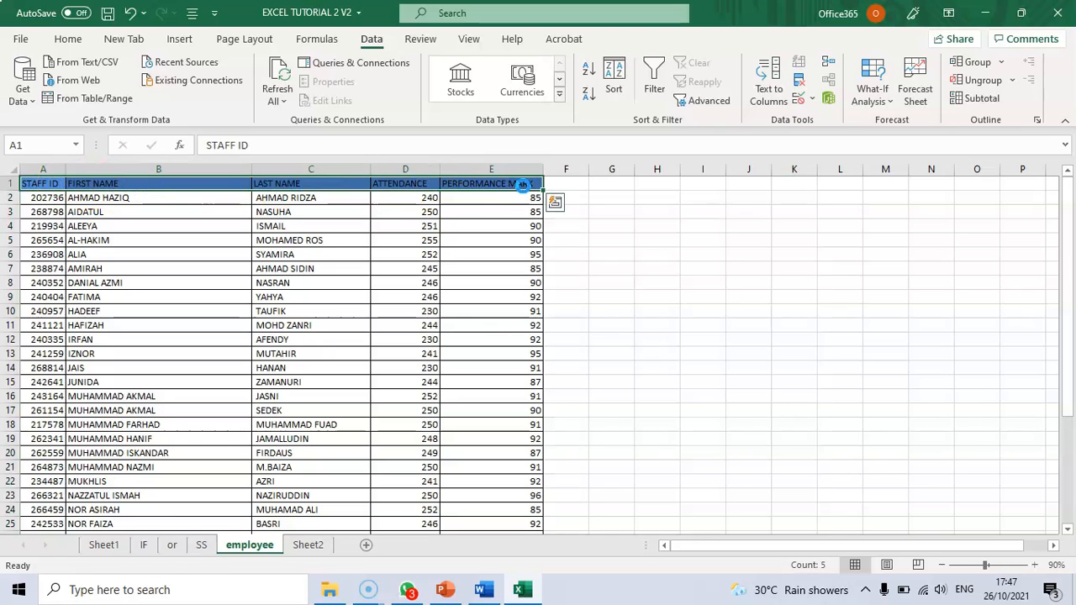
key("ctrl+c")
left_click(609, 186)
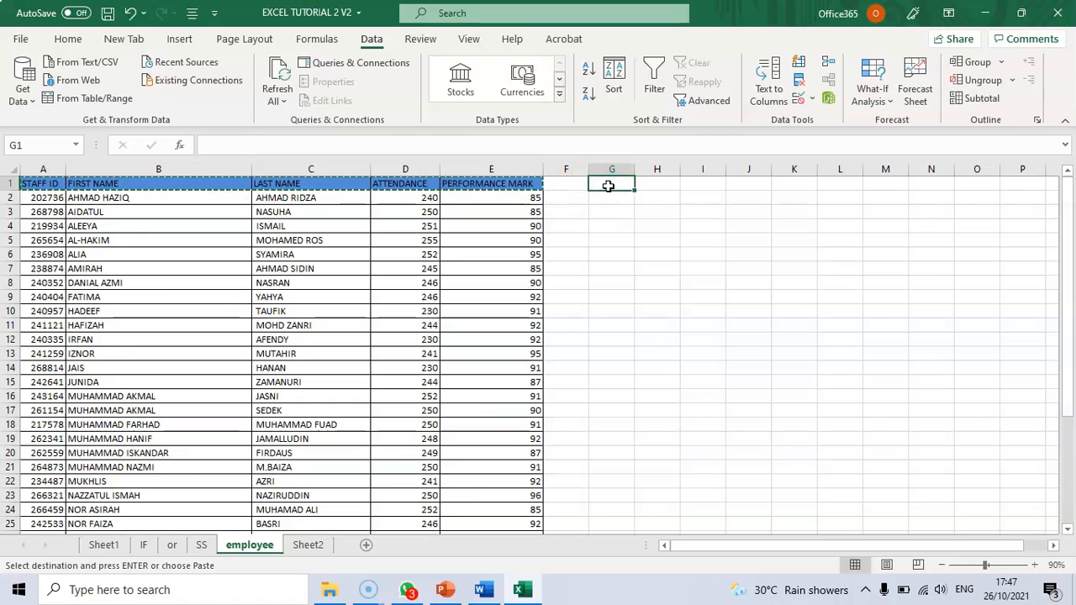
key("ctrl+v")
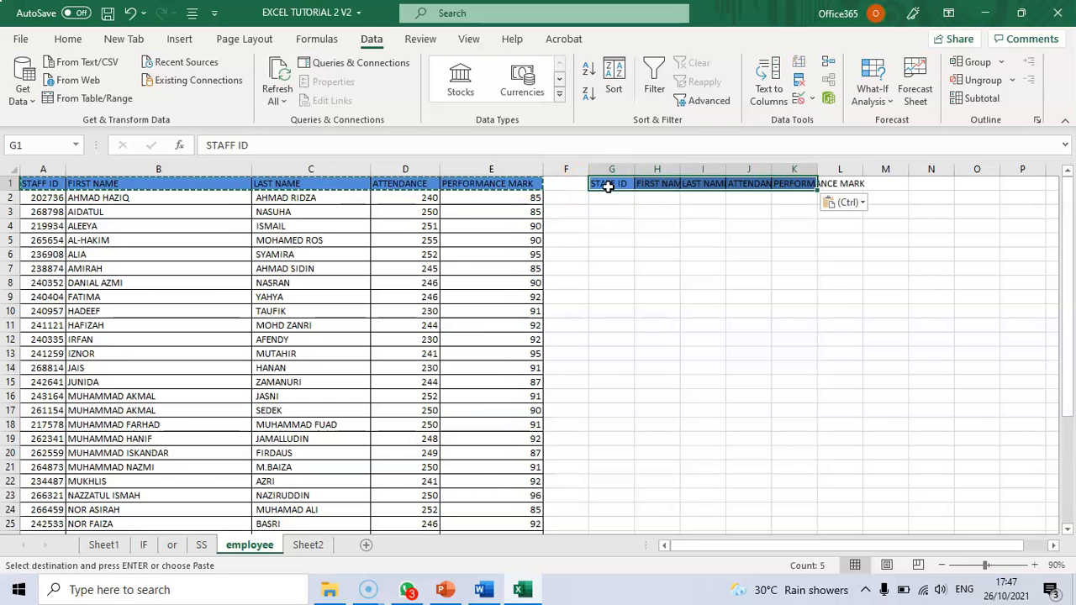
key("Escape")
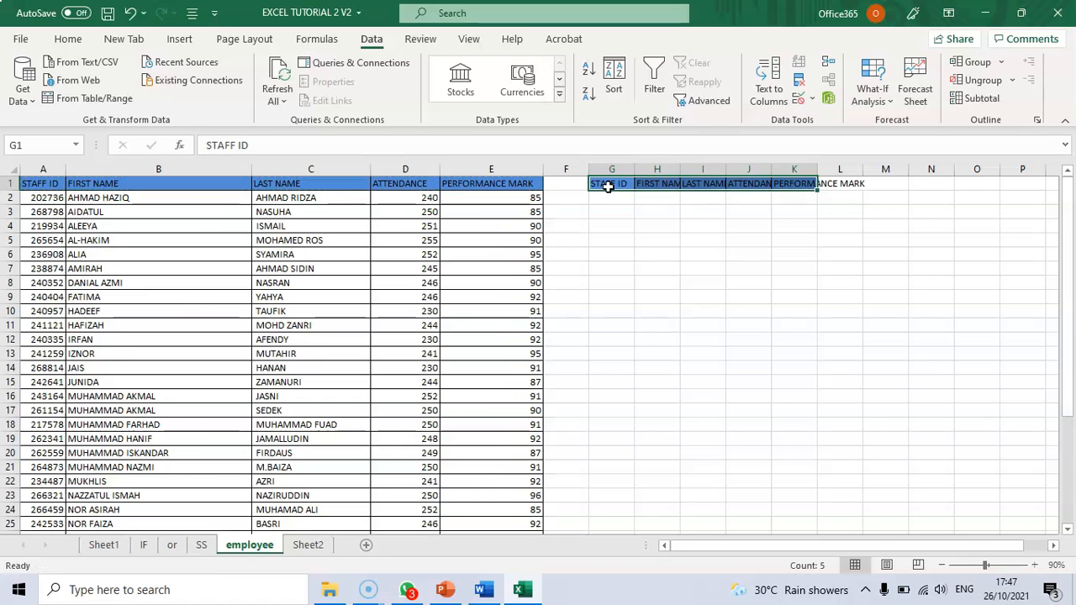
Widen columns H to K to fit the copied headings and fill the headings in G1:K1 with light orange.
left_click_drag(679, 168, 969, 169)
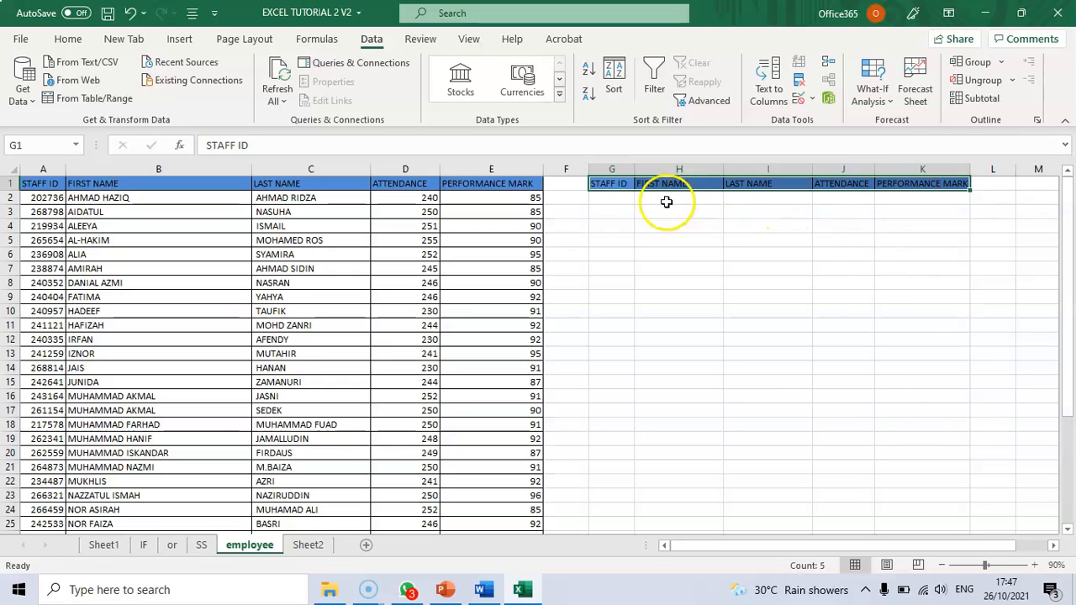
left_click(80, 42)
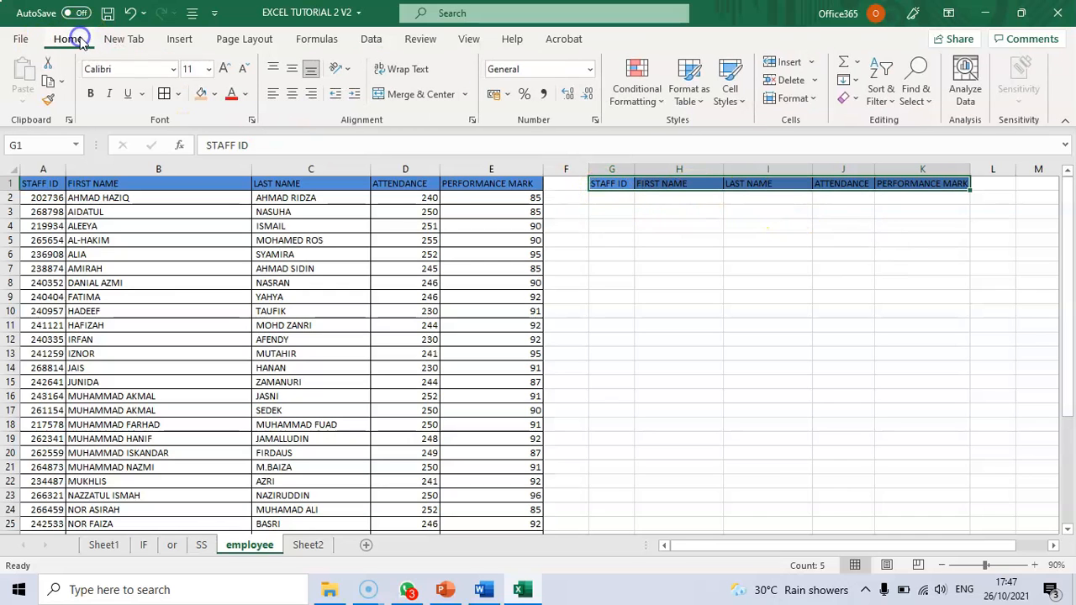
left_click(203, 94)
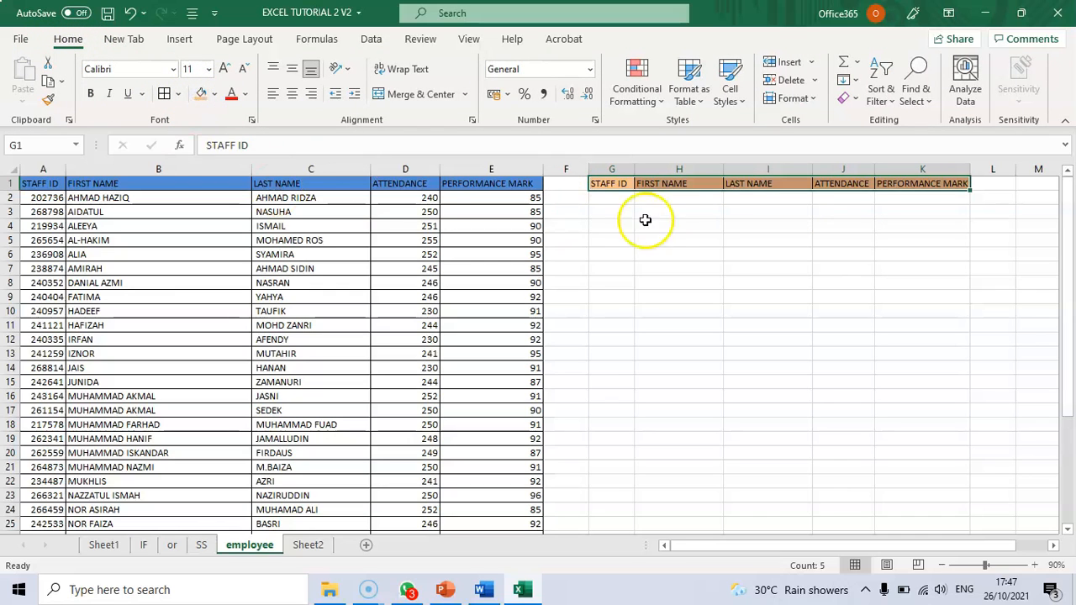
left_click(686, 224)
left_click(682, 225)
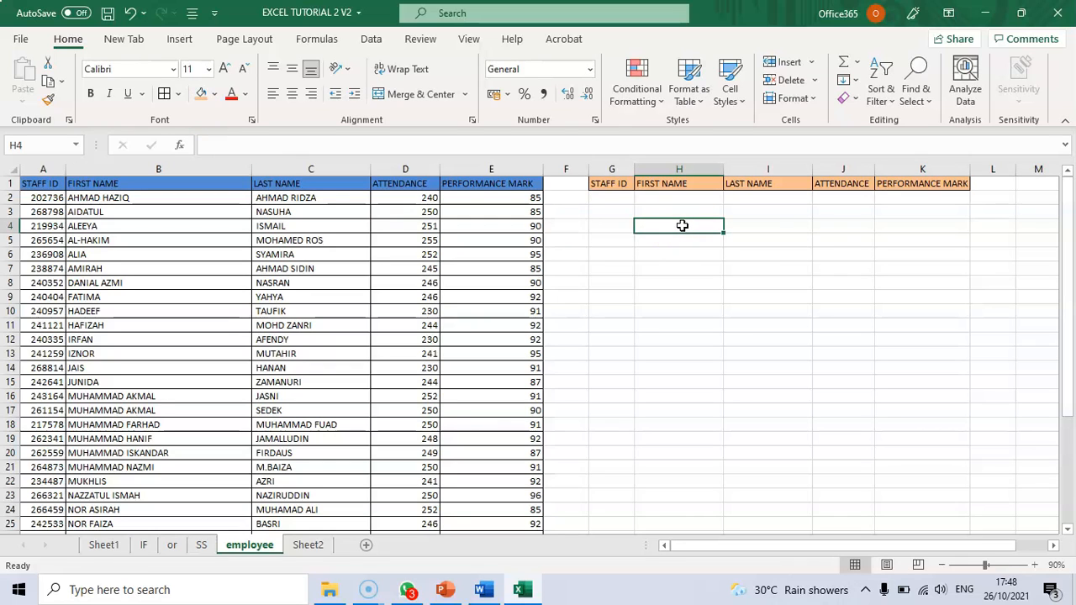
Enter the criteria >=250 under the copied ATTENDANCE heading in J2 and >=90 under PERFORMANCE MARK in K2.
left_click(836, 202)
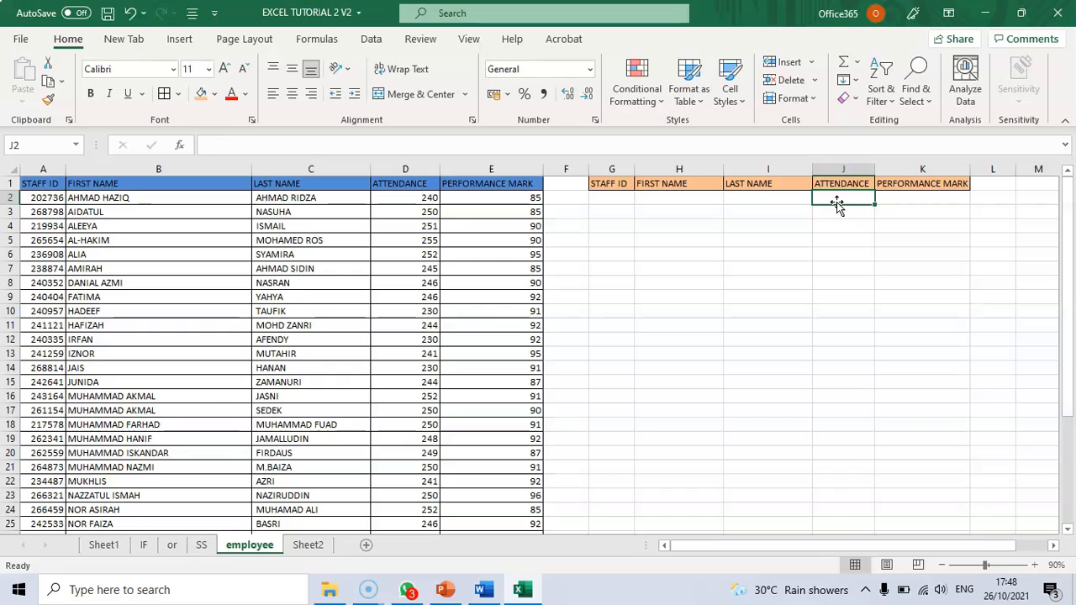
type(">")
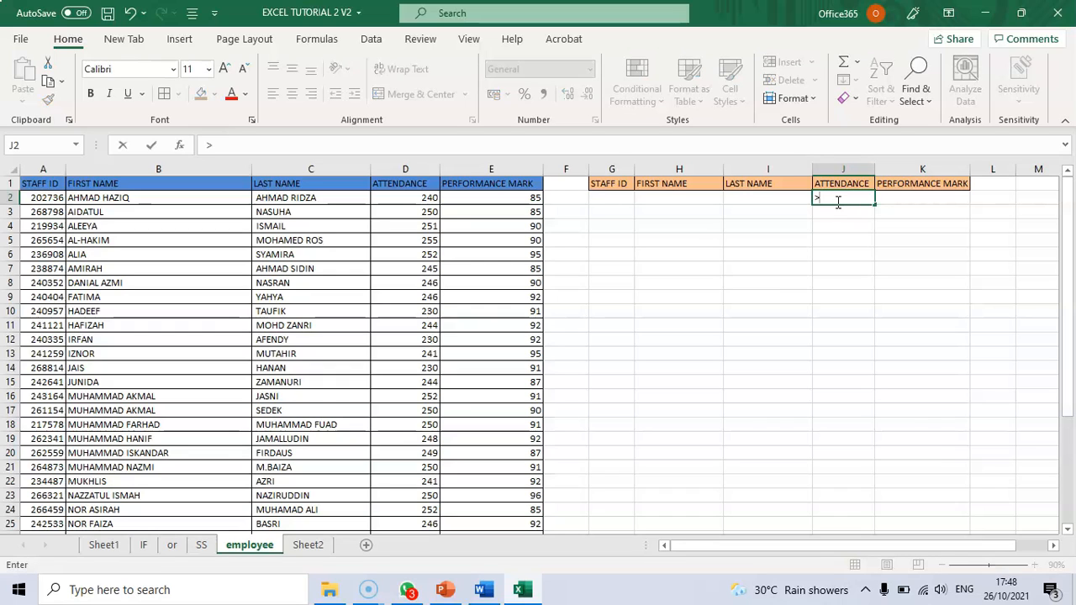
type("=250")
left_click(895, 202)
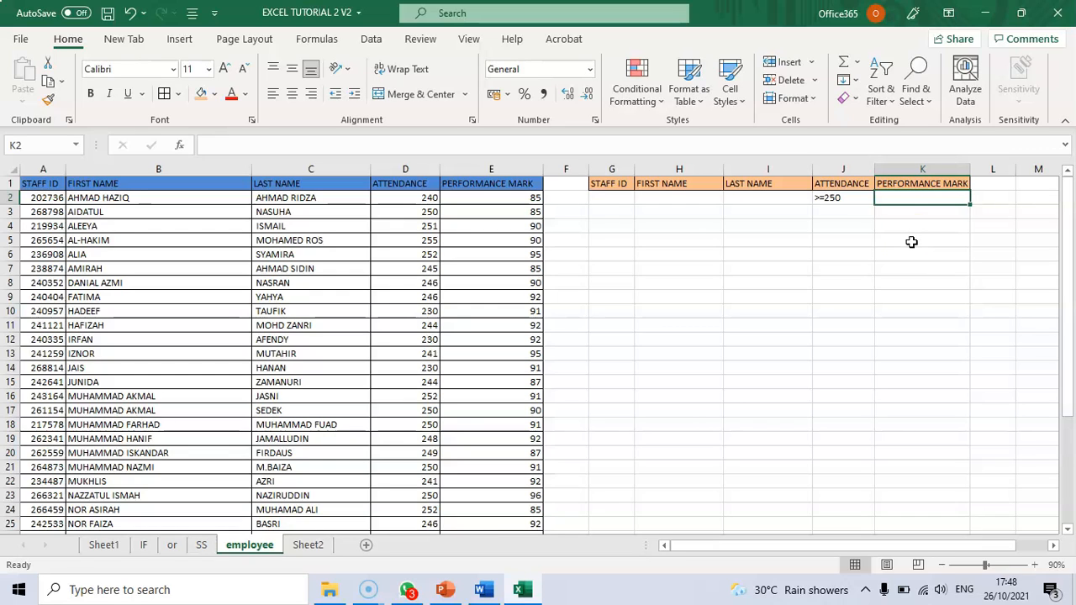
type(">")
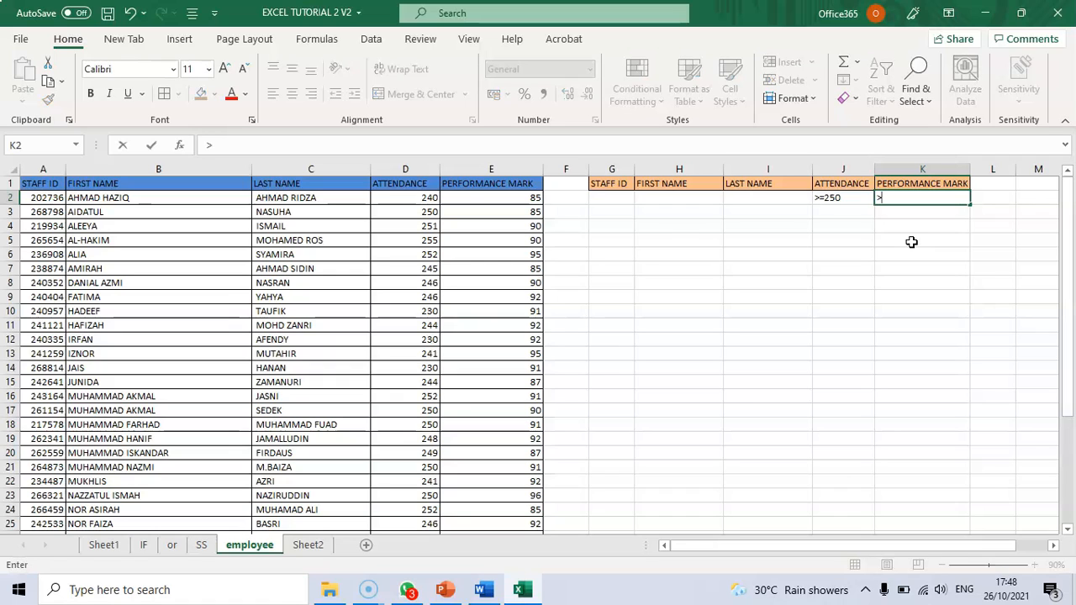
type("=90")
left_click(896, 216)
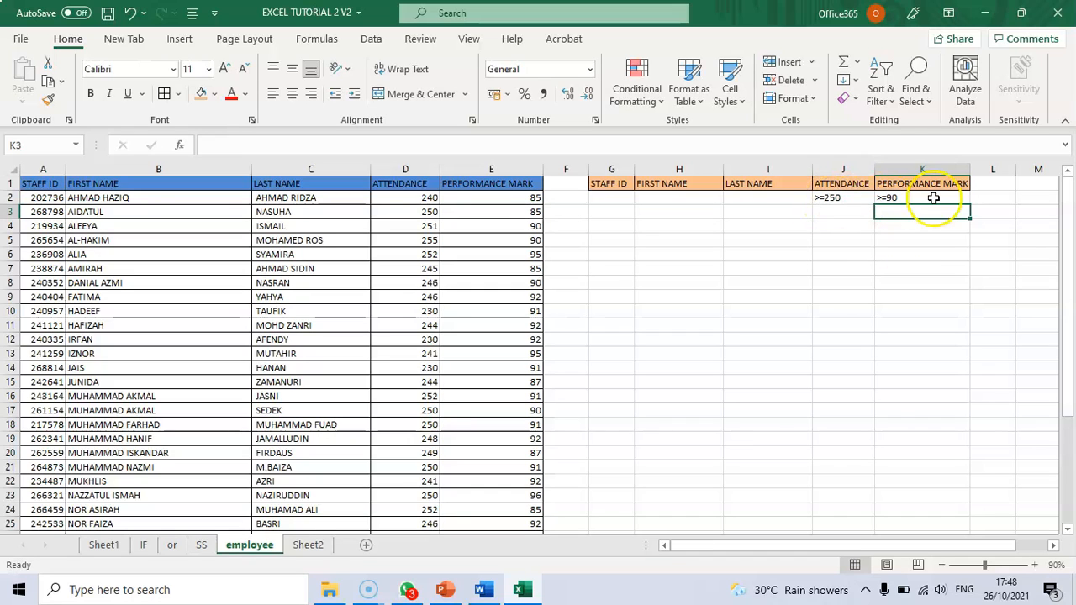
left_click(846, 200)
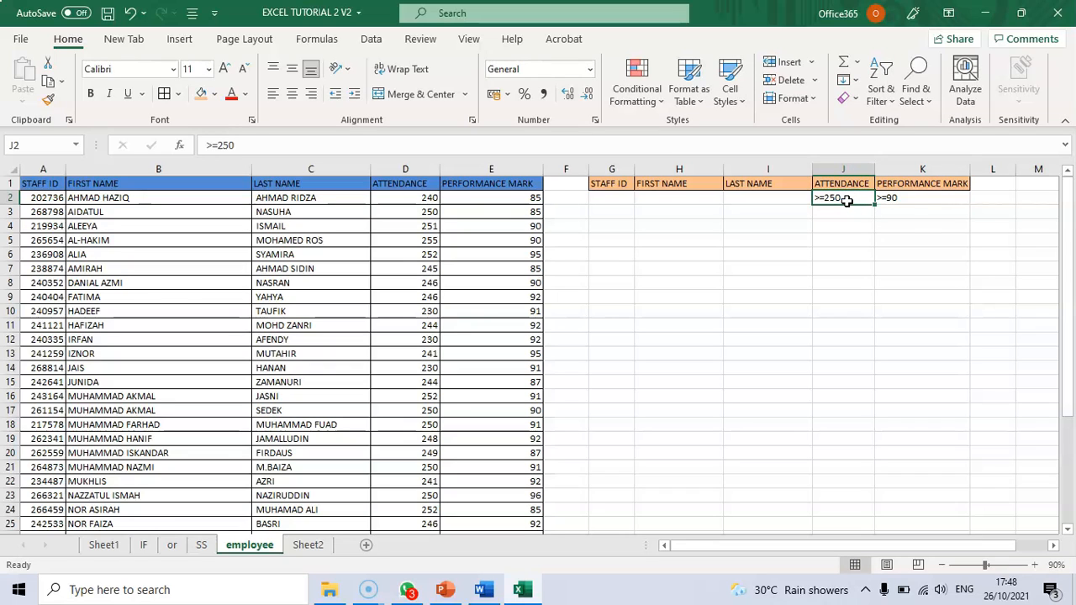
left_click(935, 199)
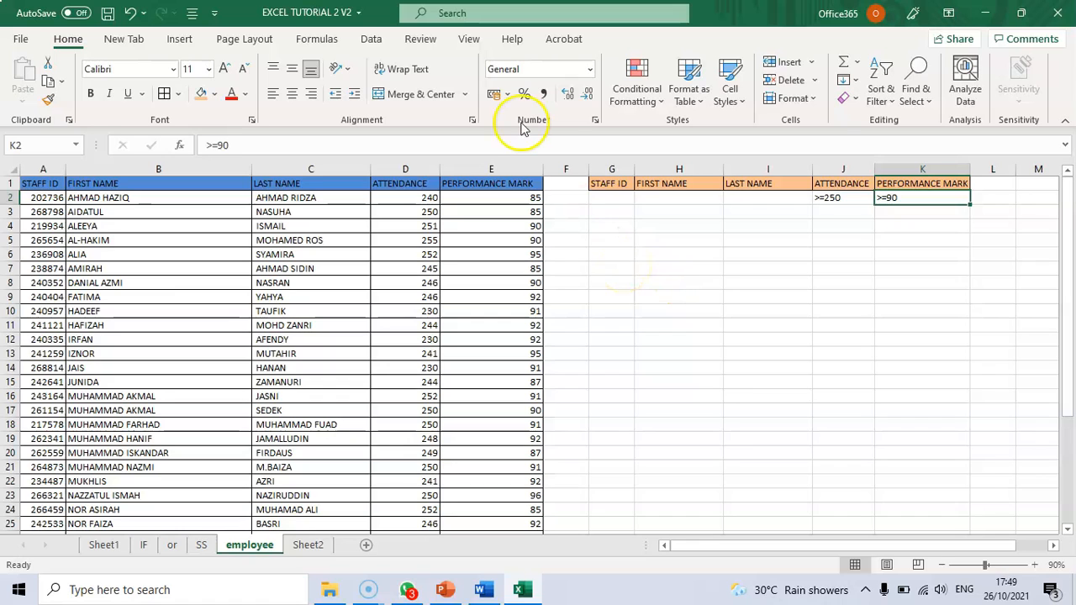
Start an Advanced Filter that copies to another location, with A1:E35 of the employee sheet as the list range.
left_click(371, 41)
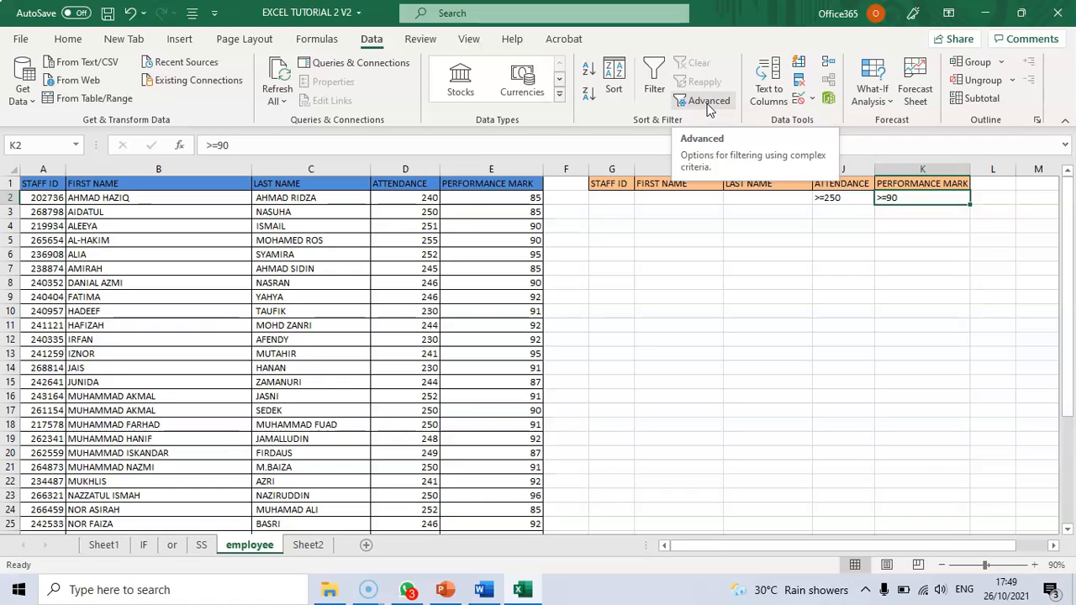
left_click(708, 101)
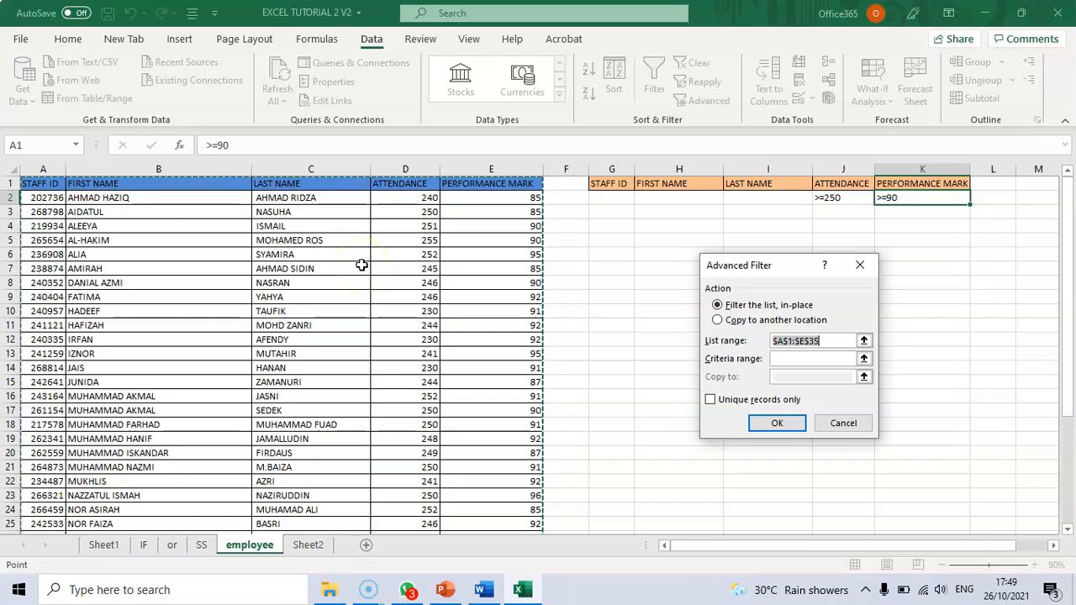
left_click(717, 321)
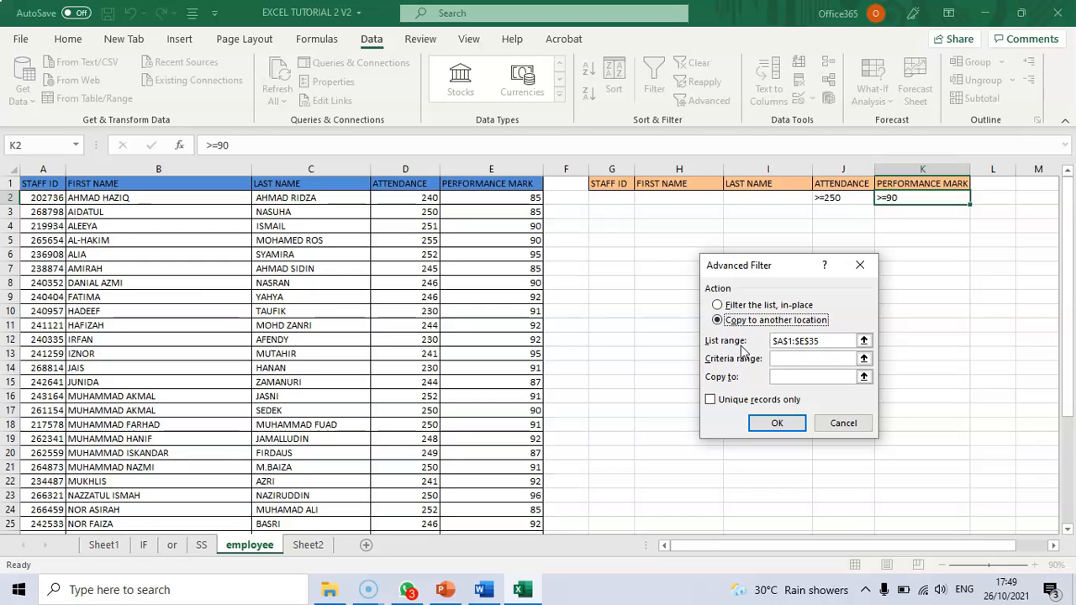
left_click(864, 343)
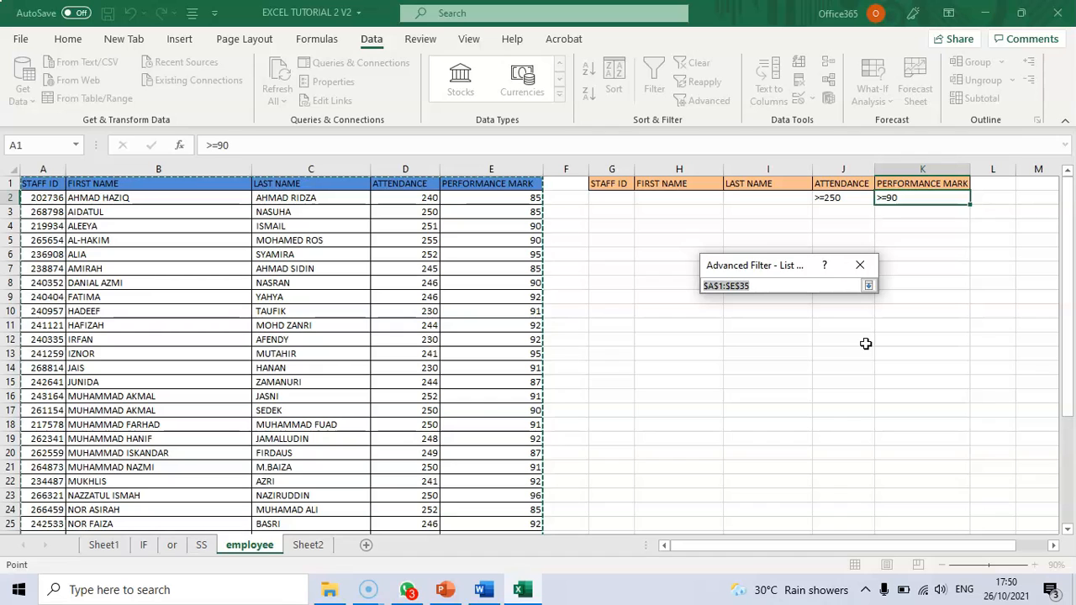
left_click_drag(36, 183, 505, 490)
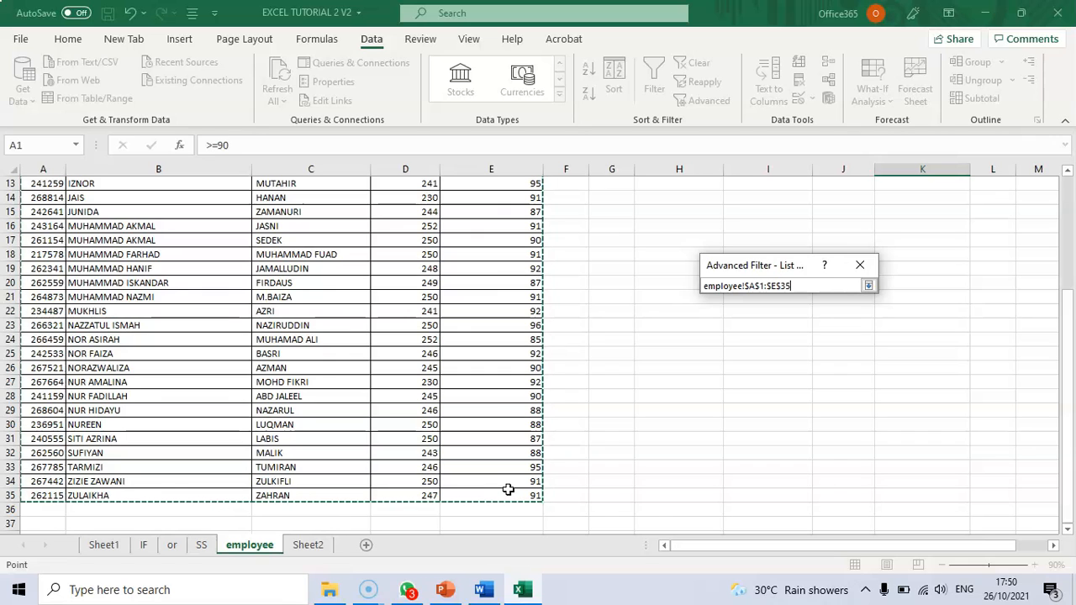
left_click(869, 287)
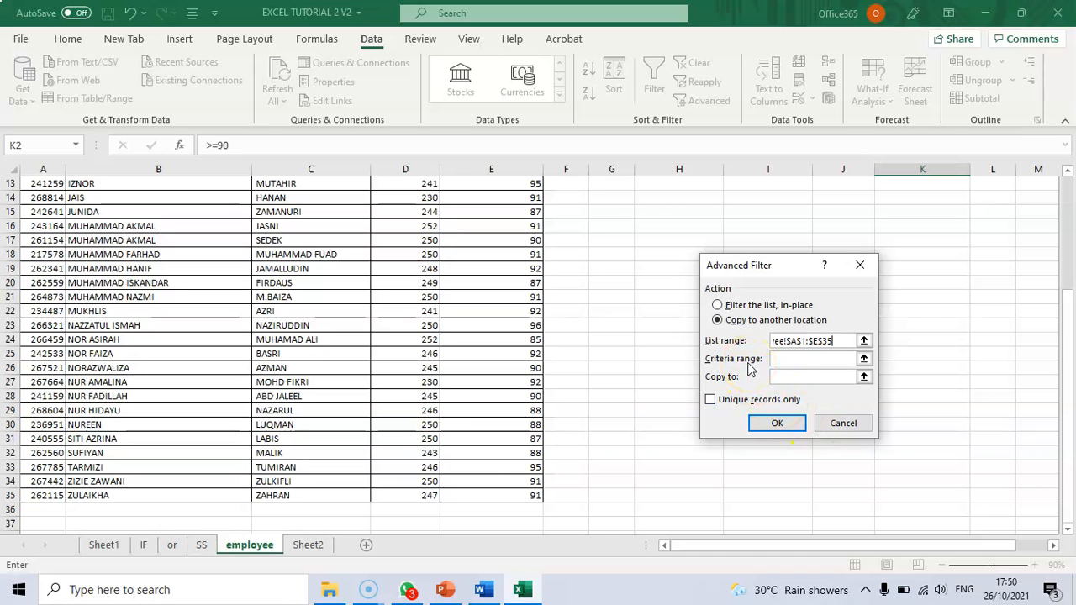
Set the Advanced Filter's criteria range to G1:K2, covering the copied headings and their conditions.
scroll(947, 361, "up", 4)
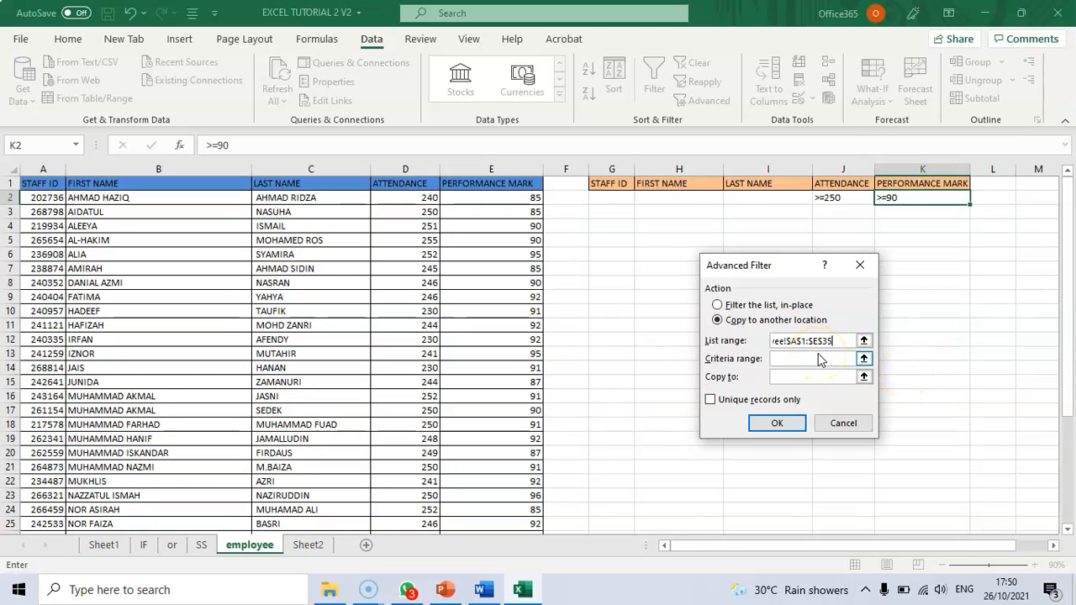
left_click(864, 360)
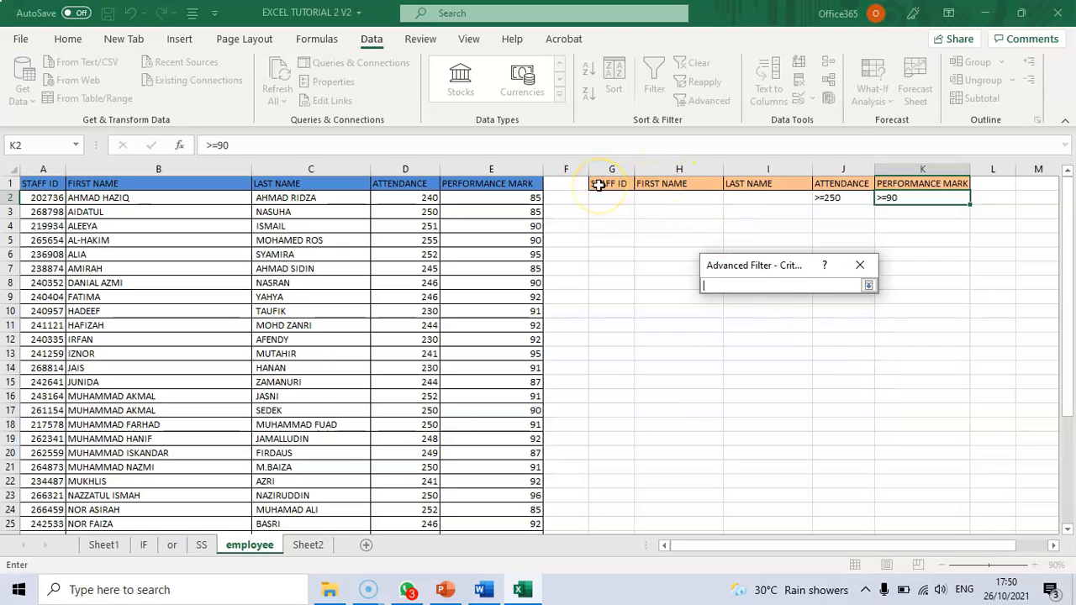
left_click_drag(598, 185, 949, 199)
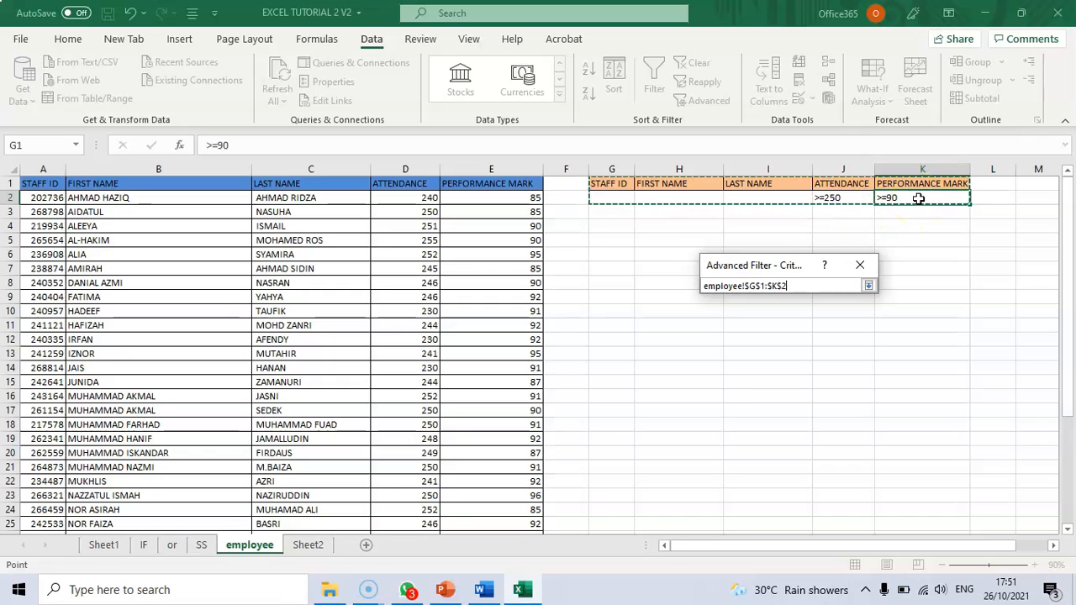
left_click(607, 180)
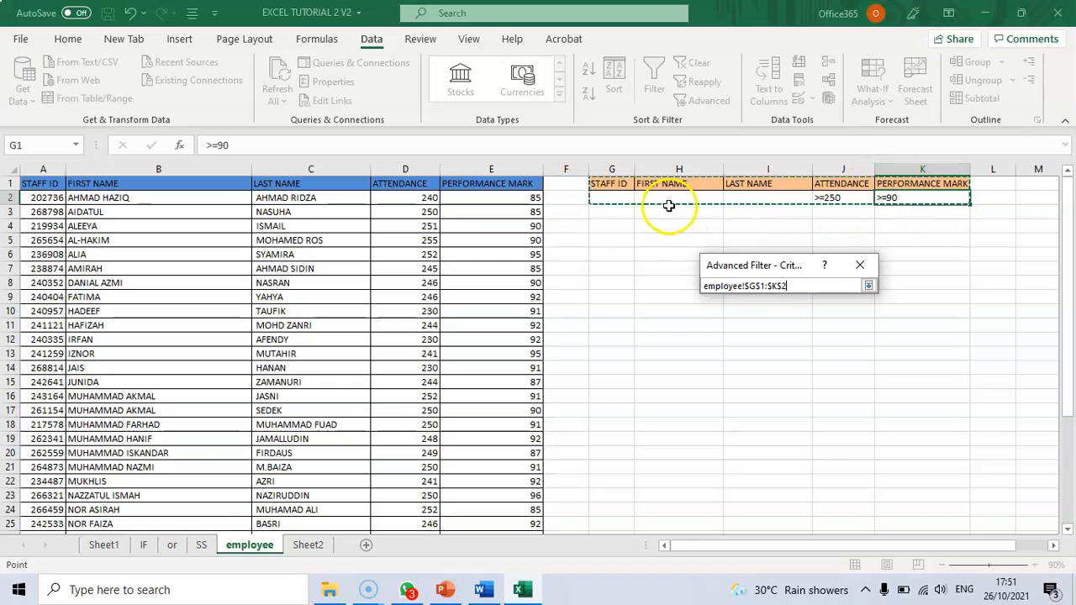
left_click(869, 286)
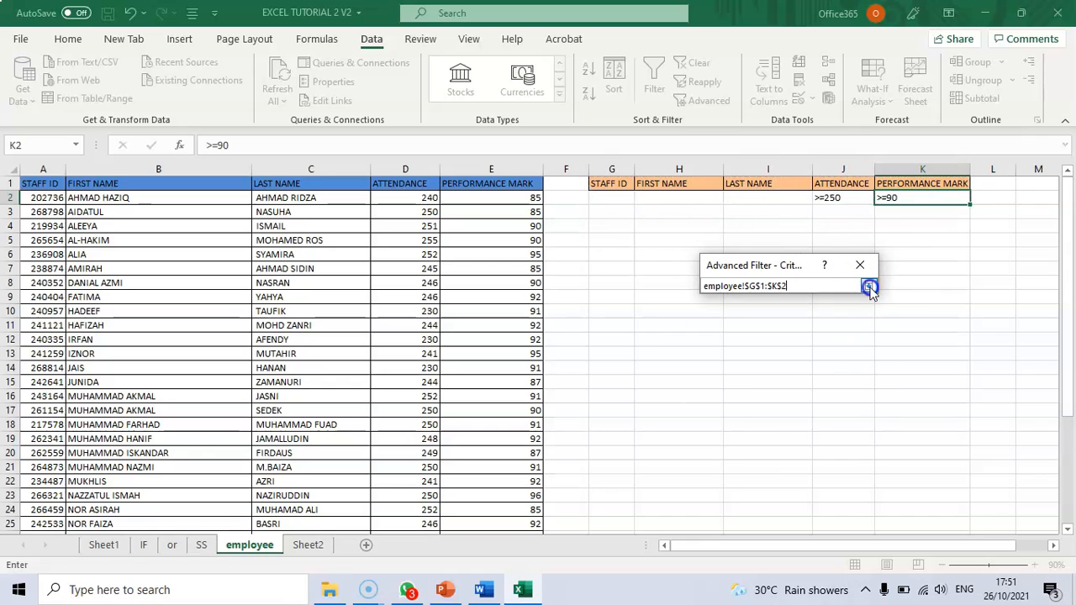
Set cell G5 of the employee sheet as the Advanced Filter's copy destination and run the filter.
left_click(823, 380)
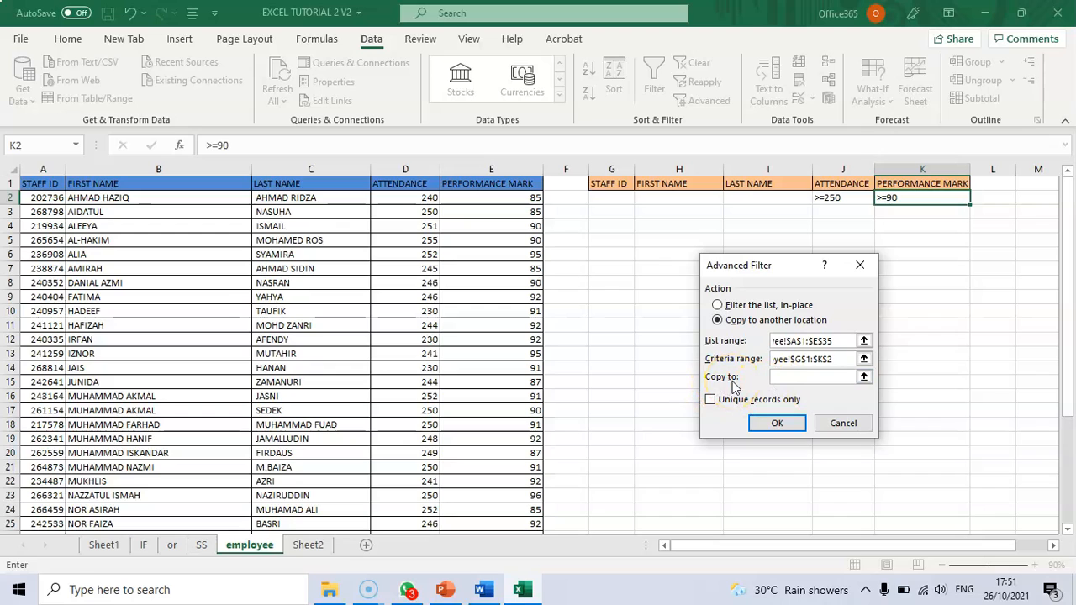
left_click(863, 377)
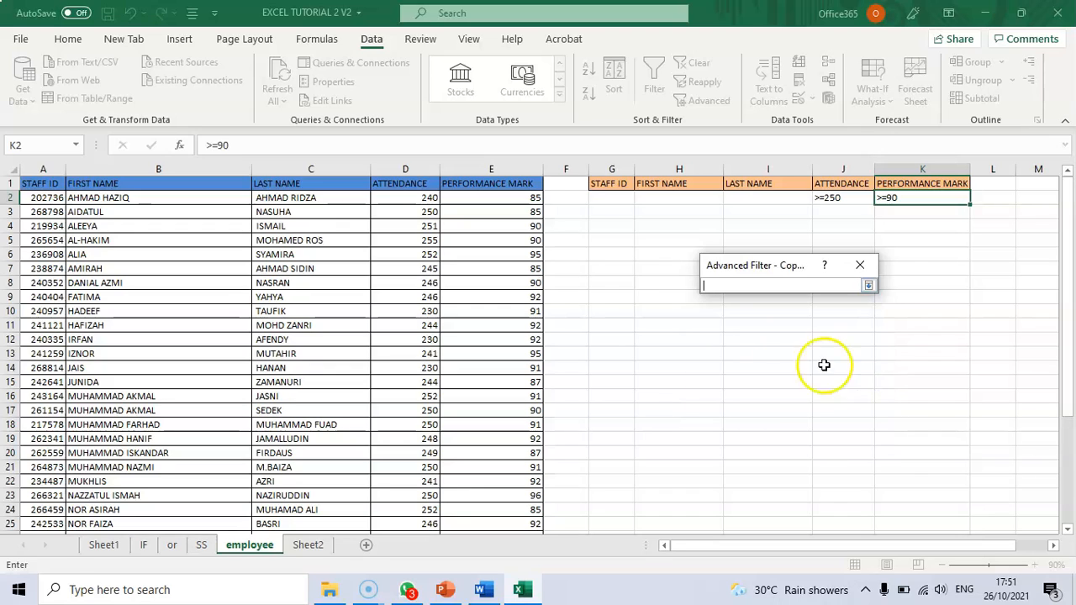
left_click(612, 241)
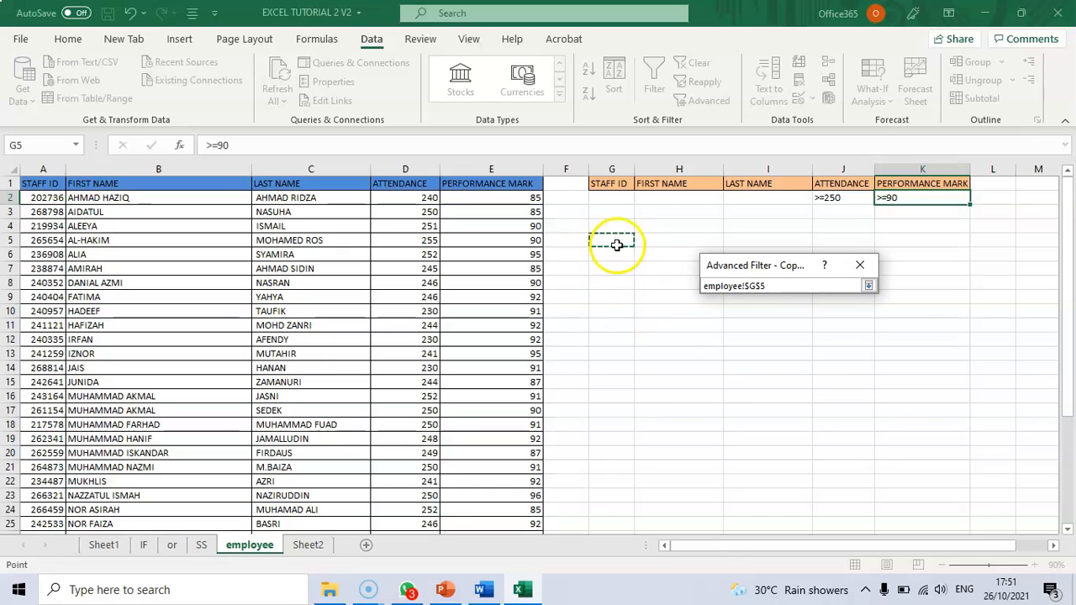
left_click(869, 286)
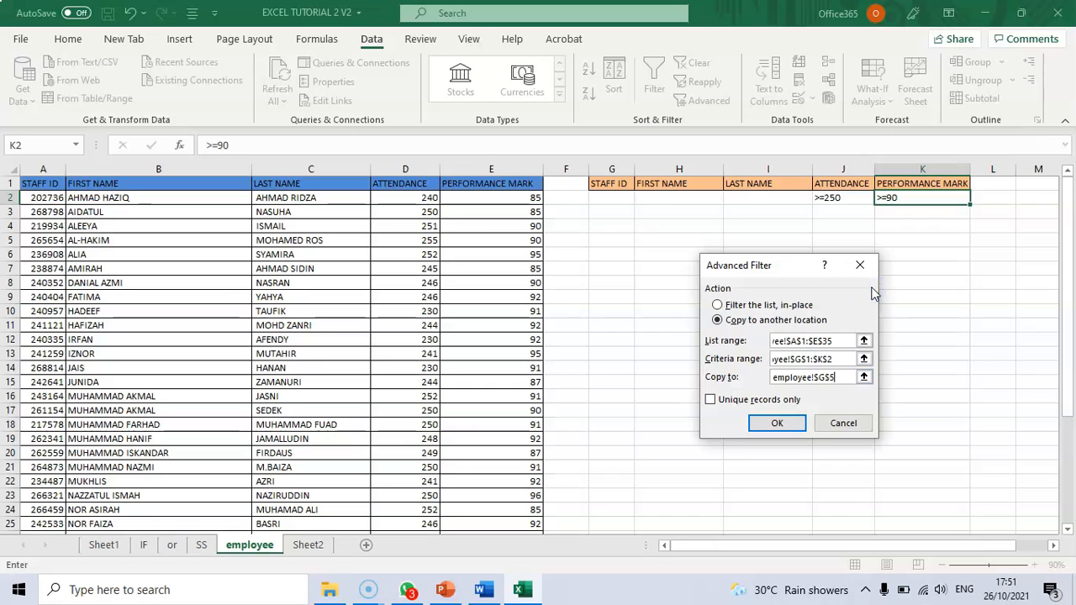
left_click(777, 423)
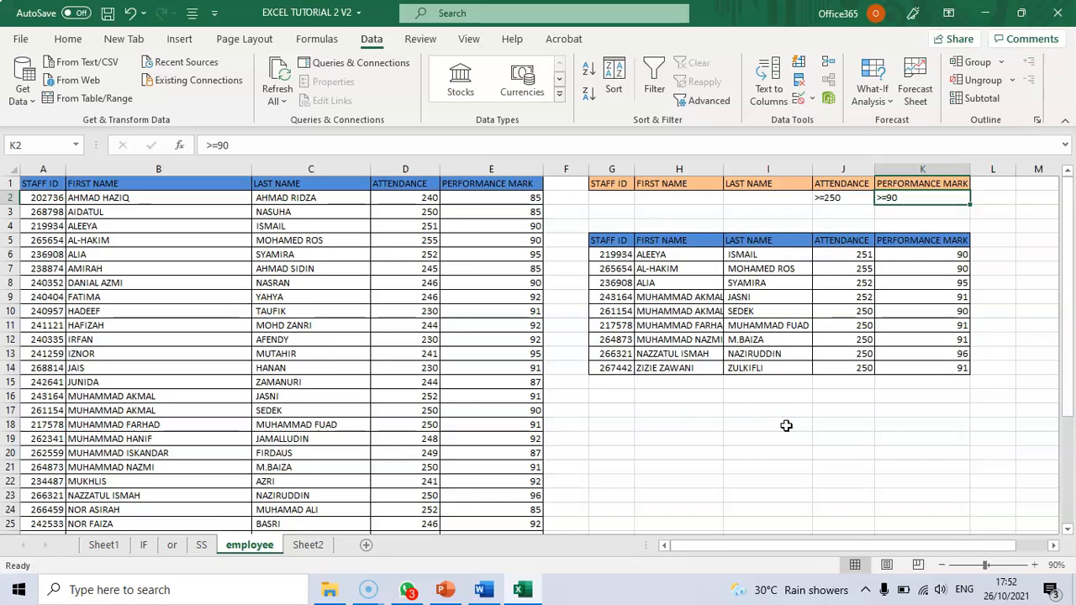
Check the copied records' attendance values in J6:J14 and performance marks in K6:K14 against the criteria in row 2.
left_click(868, 199)
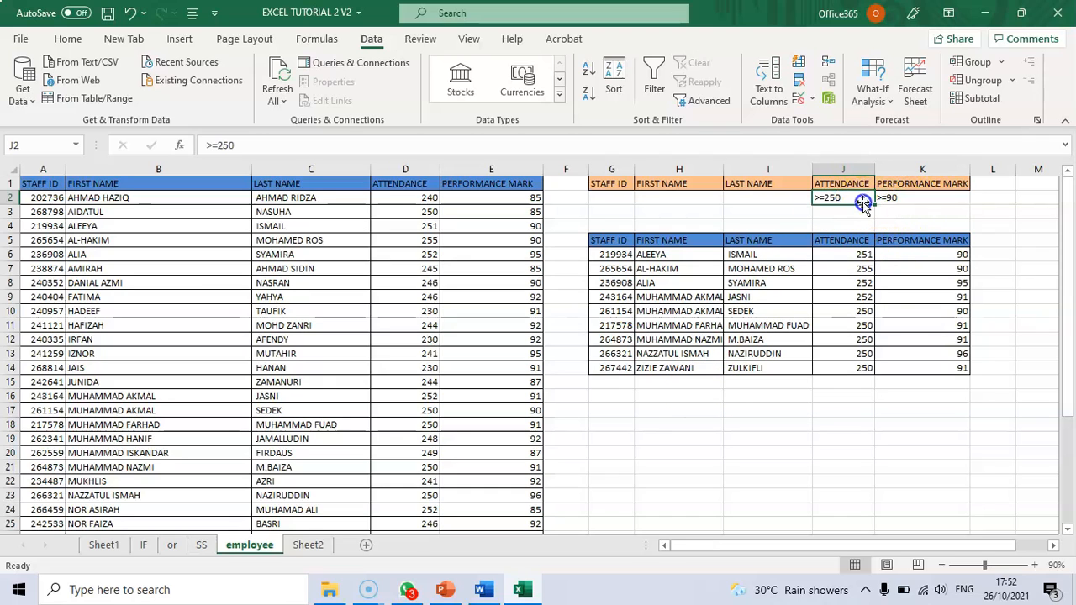
left_click_drag(866, 254, 864, 368)
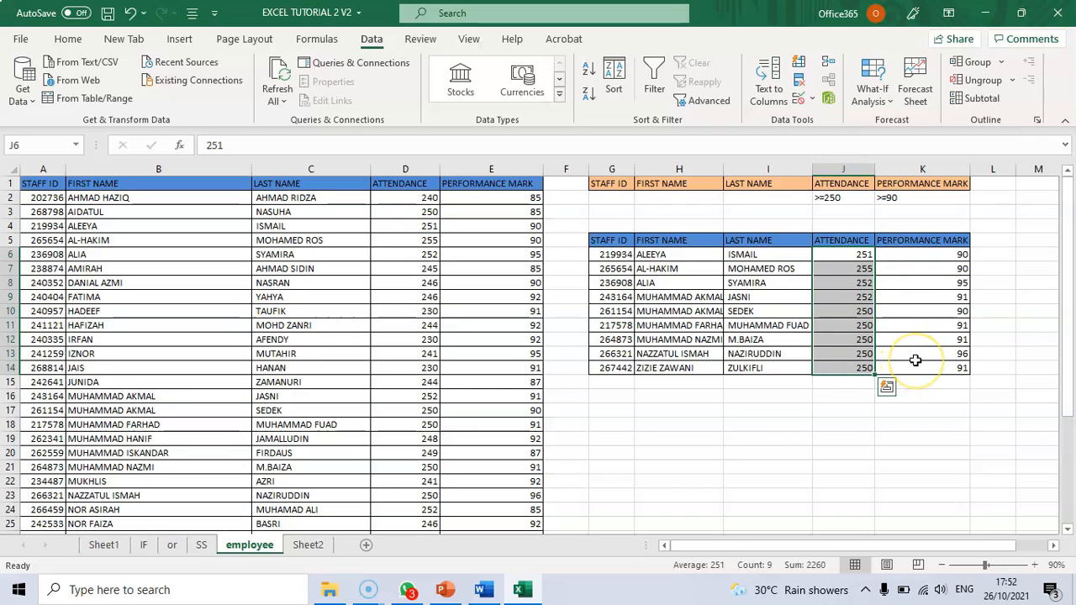
left_click_drag(950, 252, 955, 367)
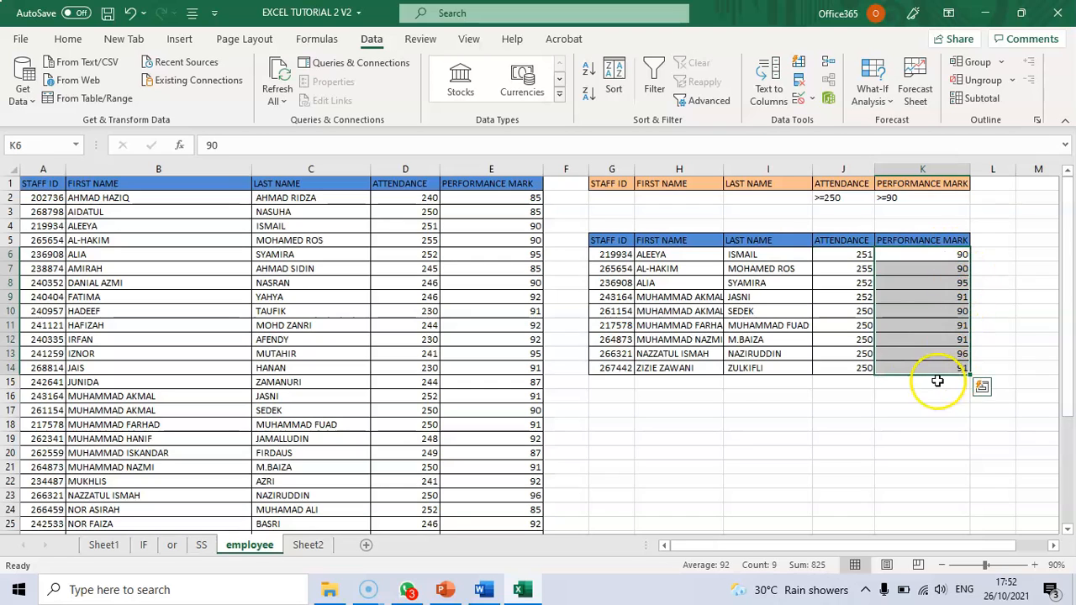